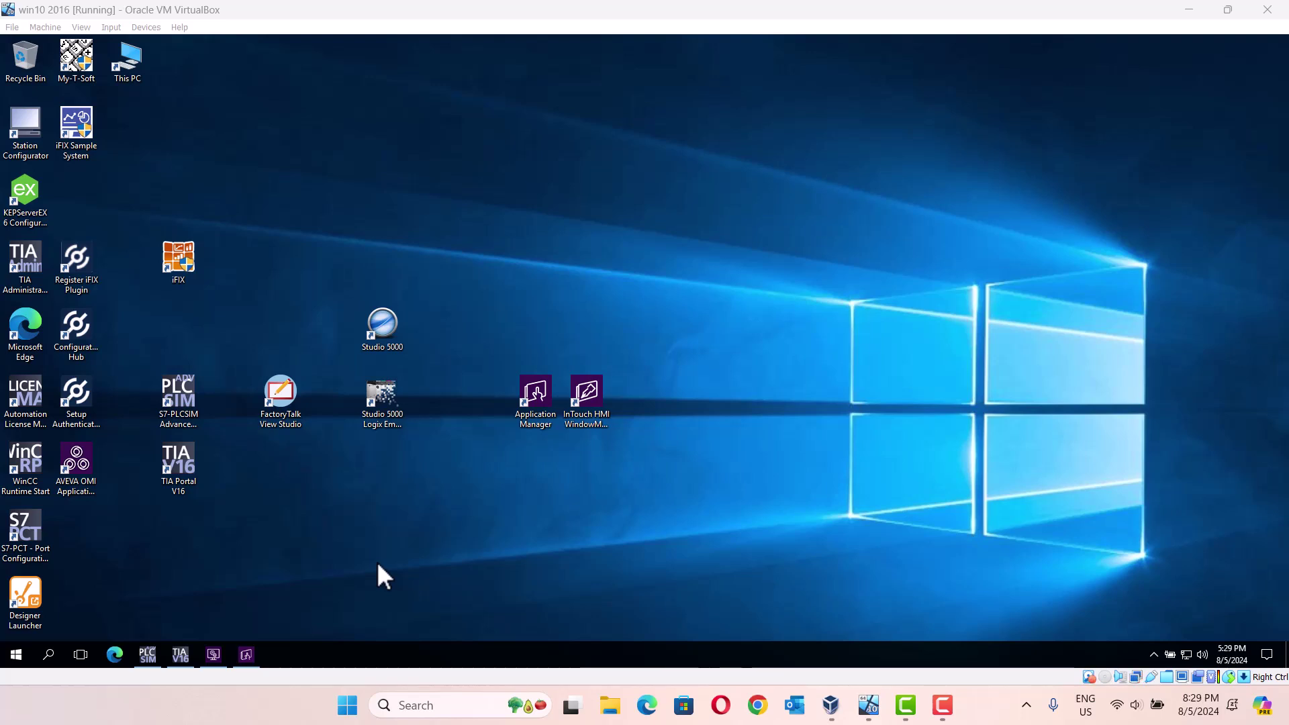
Step: Add an OPC UA connection named 'test' under OI.GATEWAY.3's Configuration node in OCMC
click(178, 661)
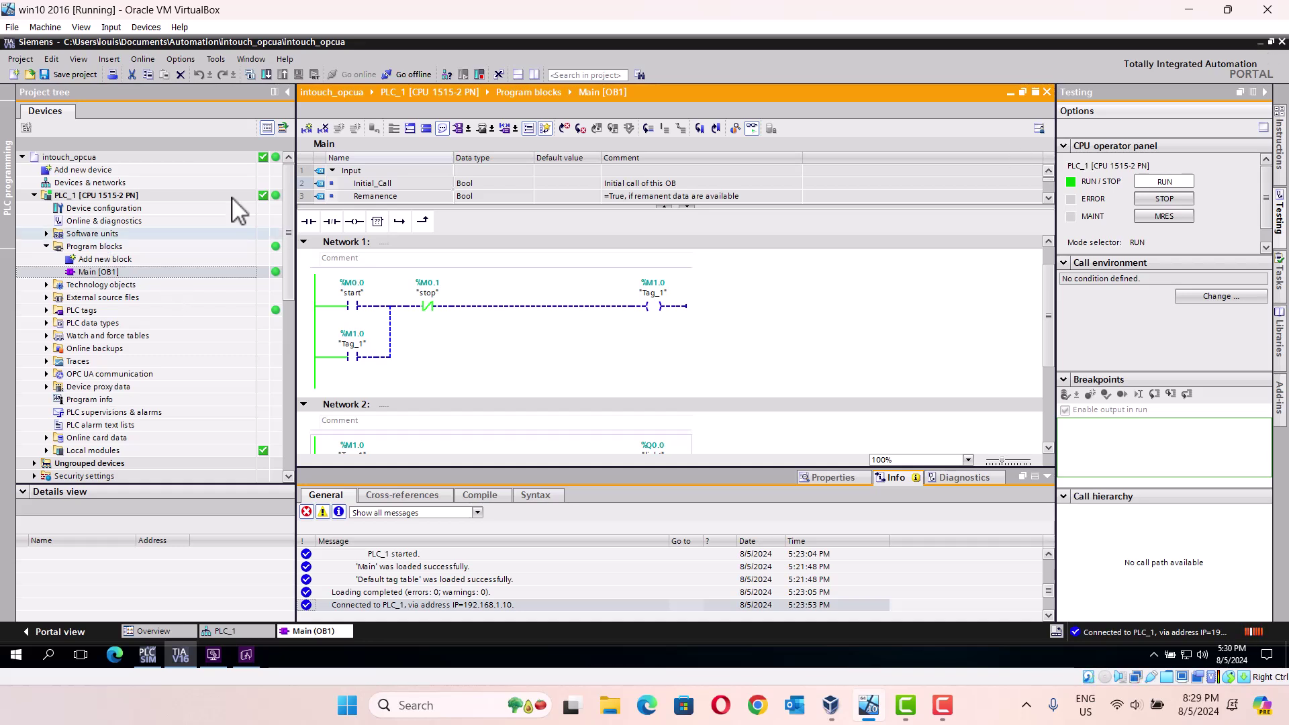
click(1260, 42)
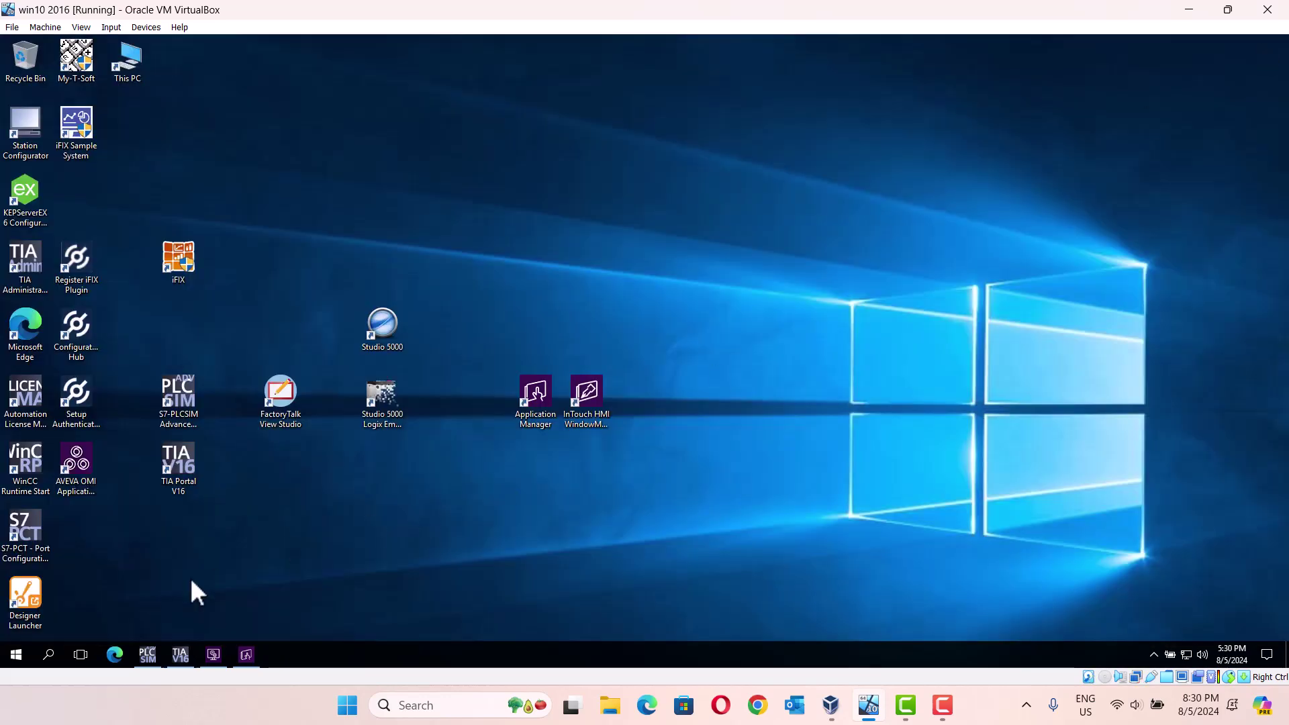
click(211, 654)
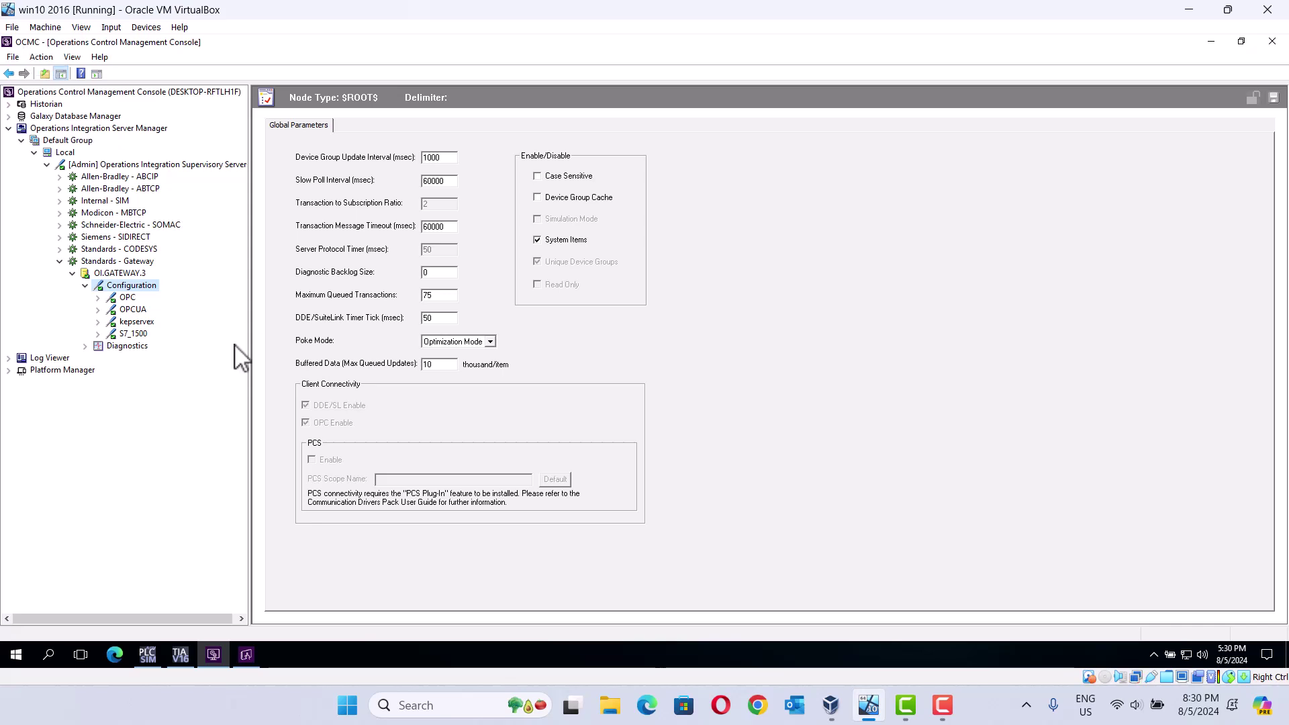
right_click(137, 289)
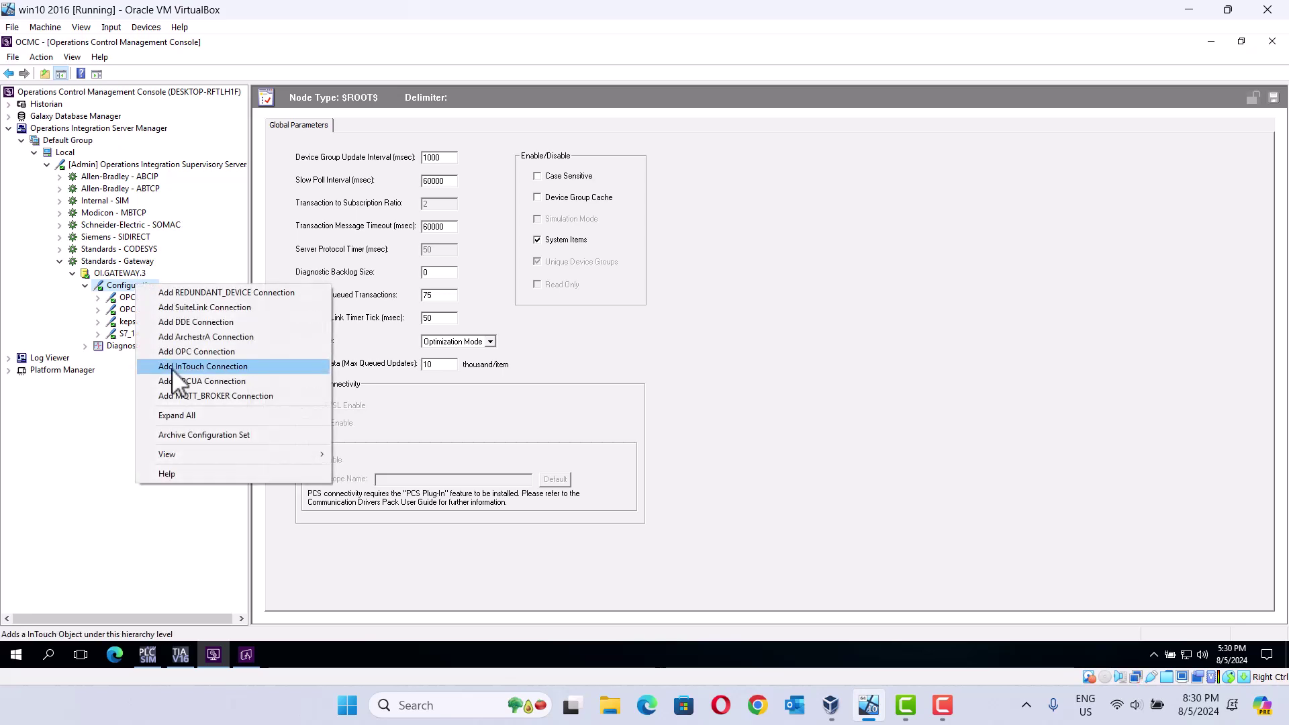
click(217, 383)
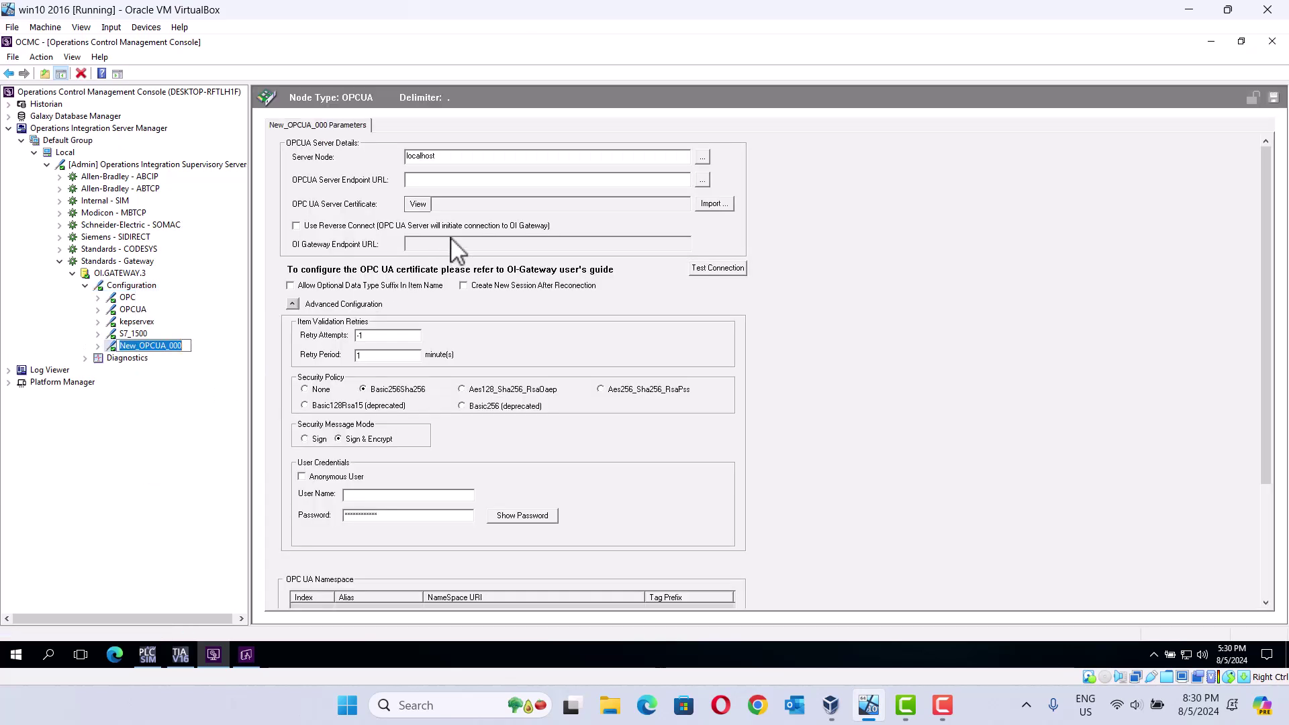
text(test)
key(Return)
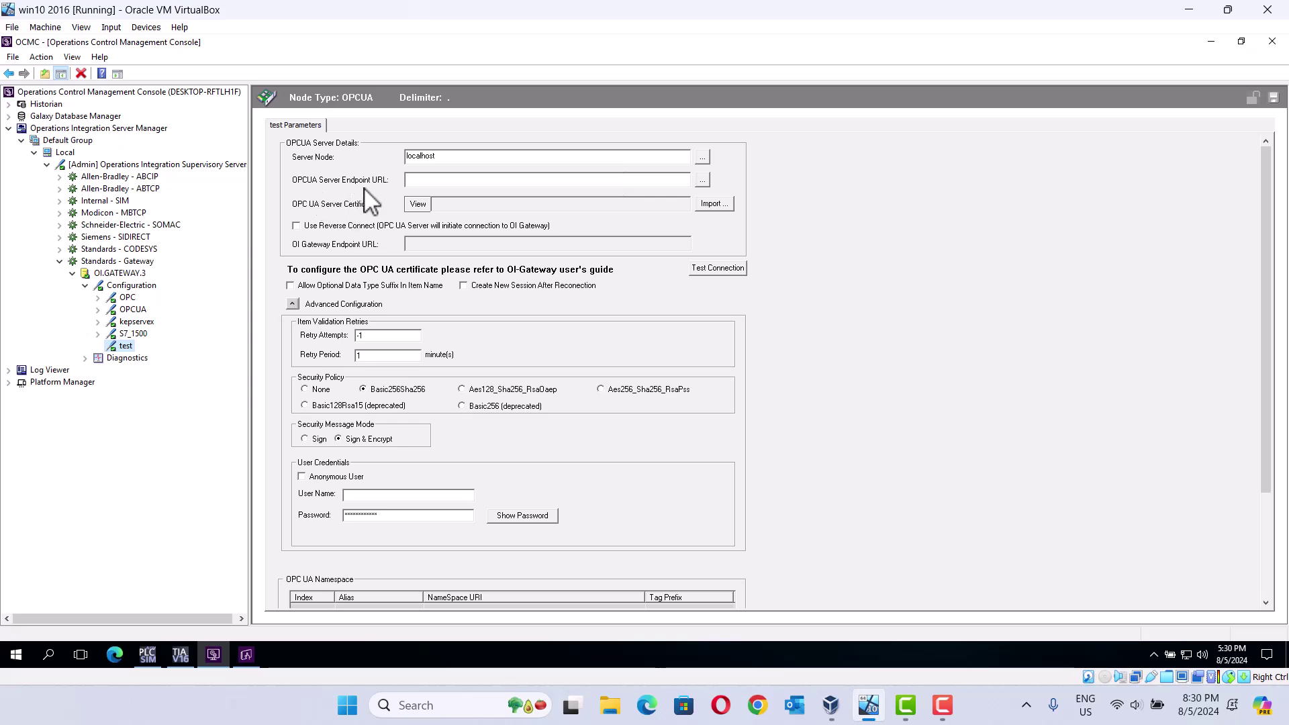
Step: Open PLC_1's properties in TIA Portal at its OPC UA server settings
click(180, 656)
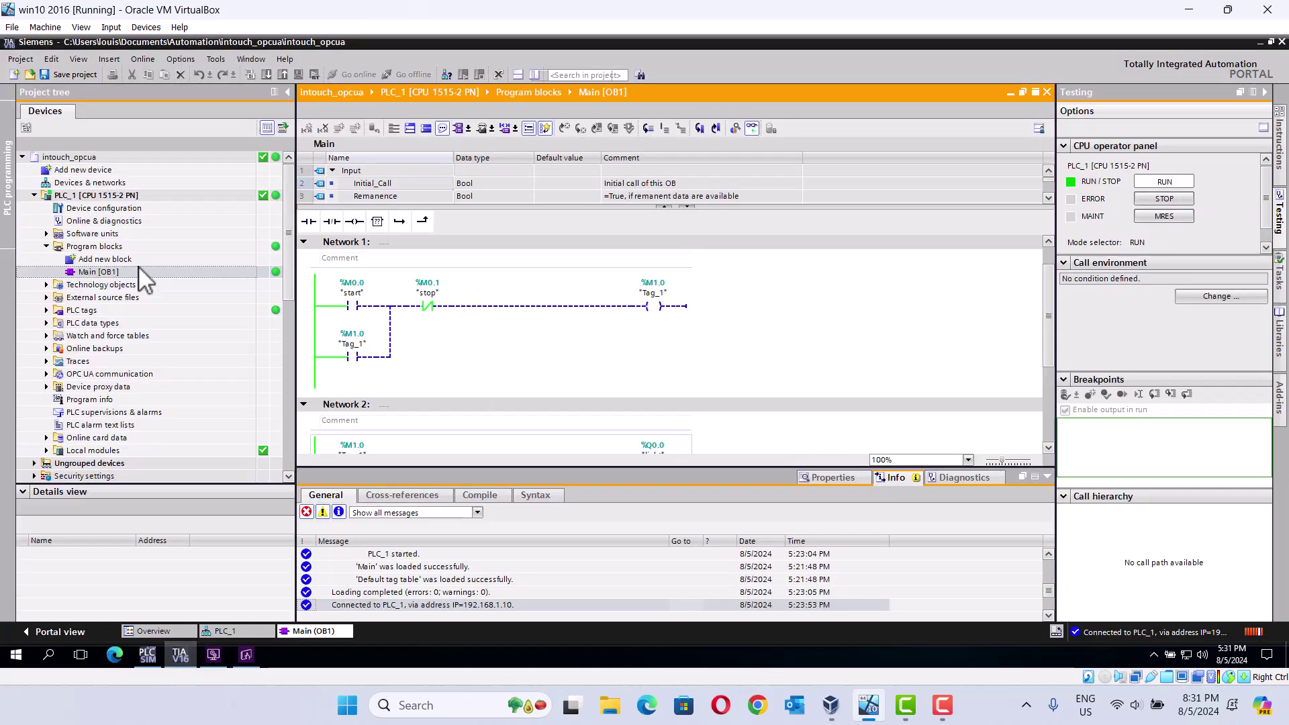
right_click(102, 195)
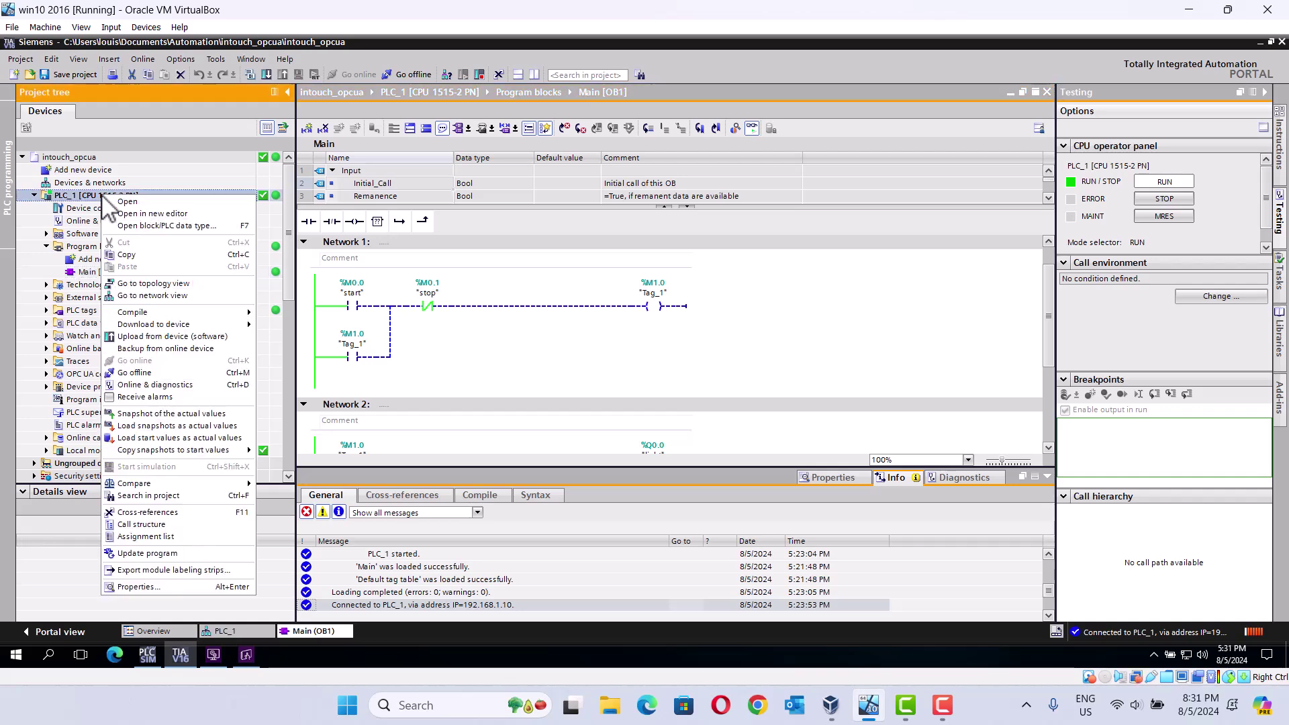
click(139, 586)
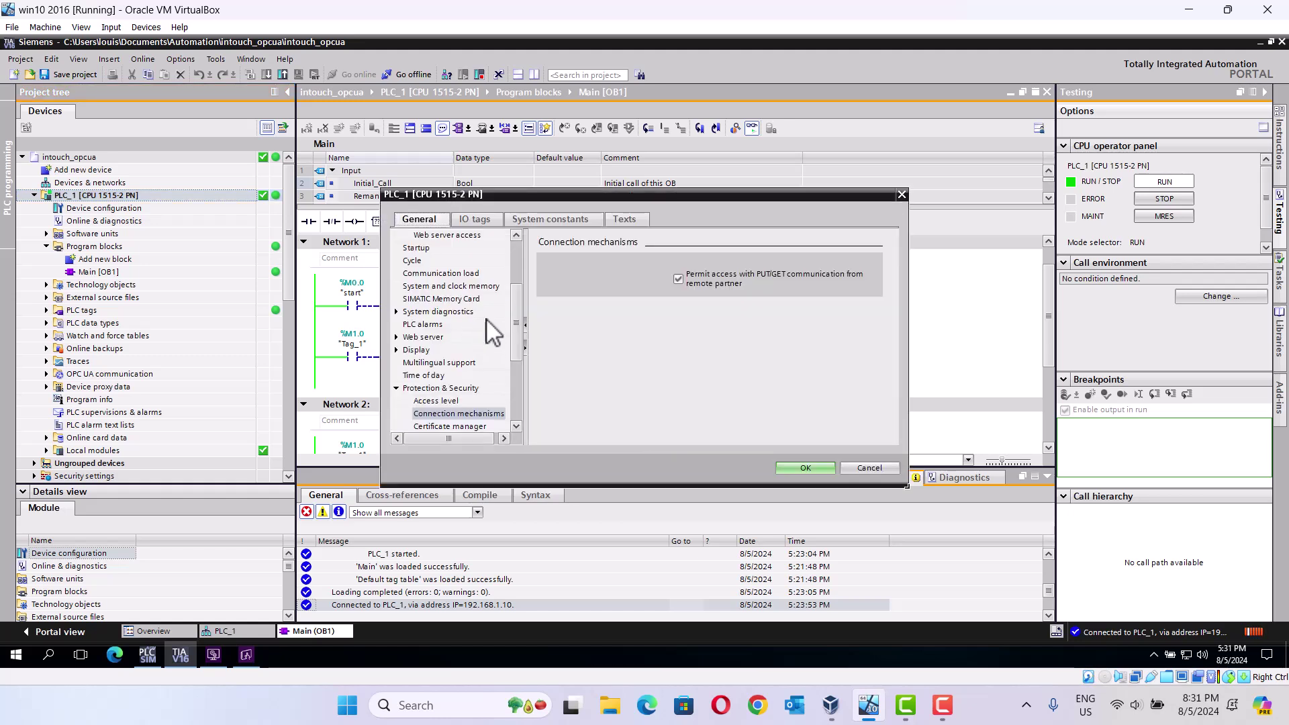
drag(513, 342, 514, 398)
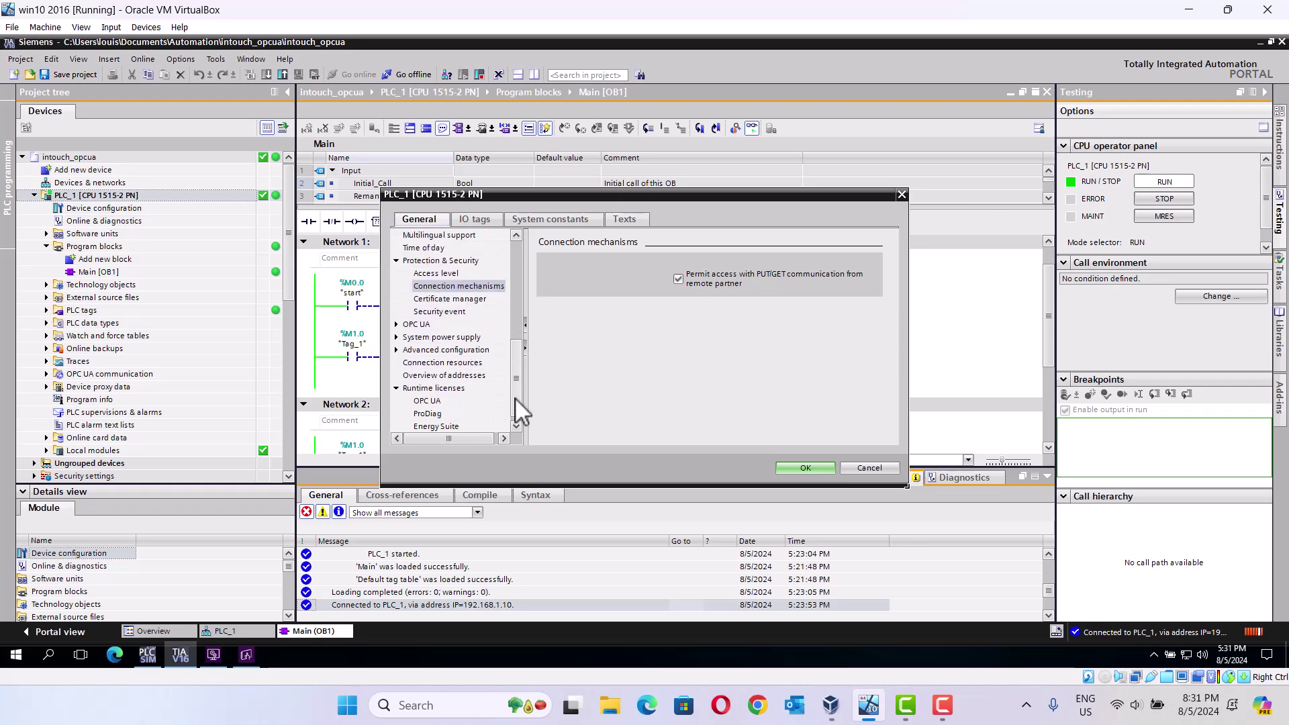
click(416, 324)
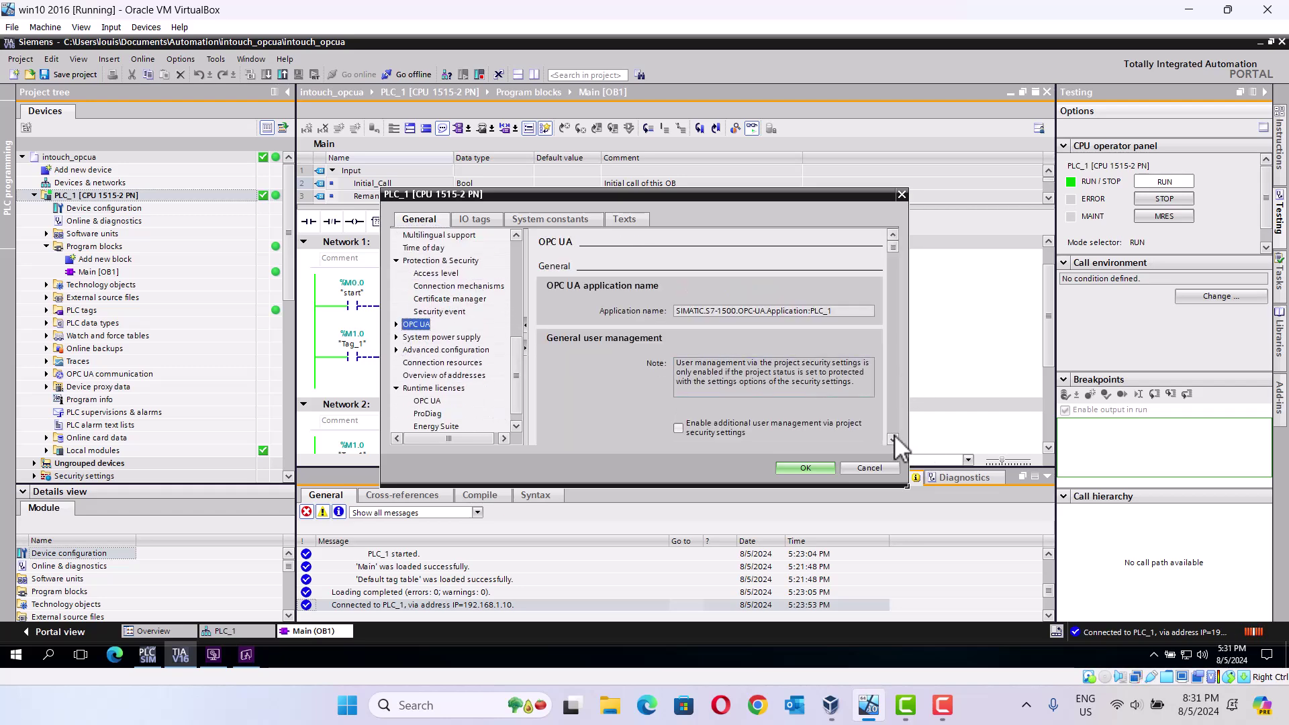
scroll(894, 434, down, 6)
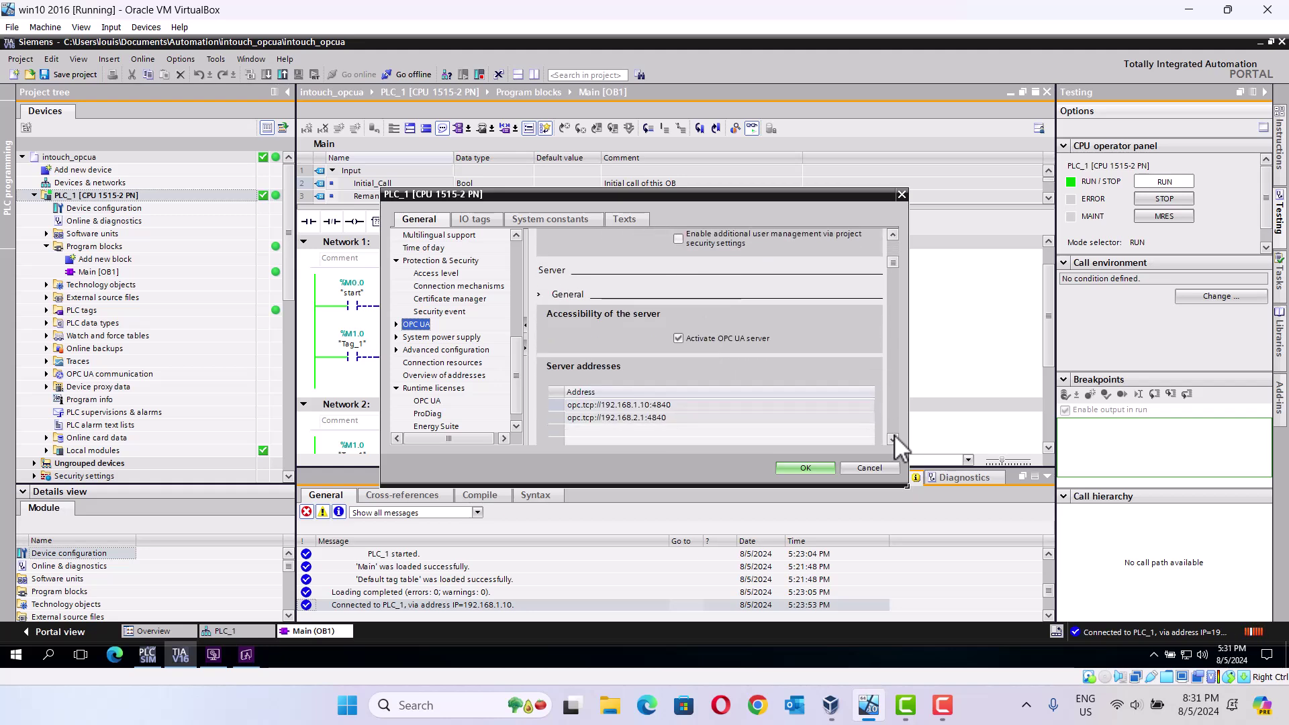
Step: Copy the first server address opc.tcp://192.168.1.10:4840 and close the PLC properties
click(650, 404)
click(650, 404)
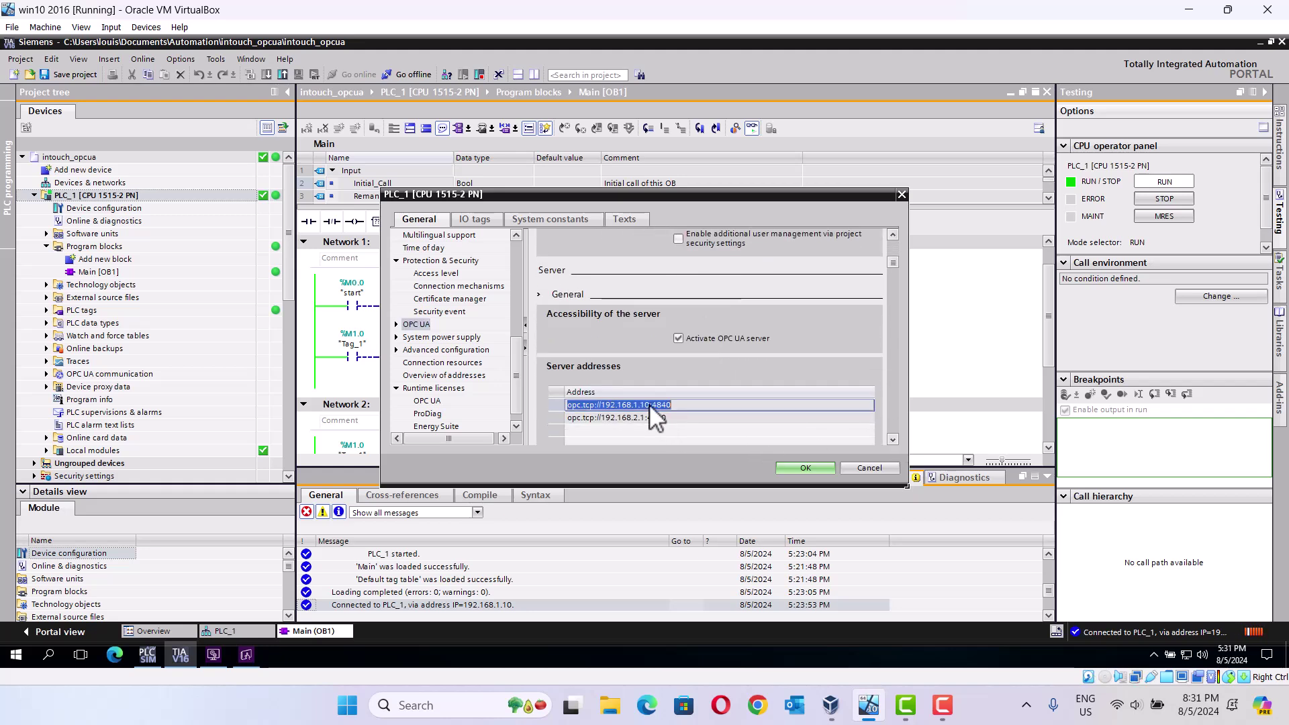
right_click(650, 404)
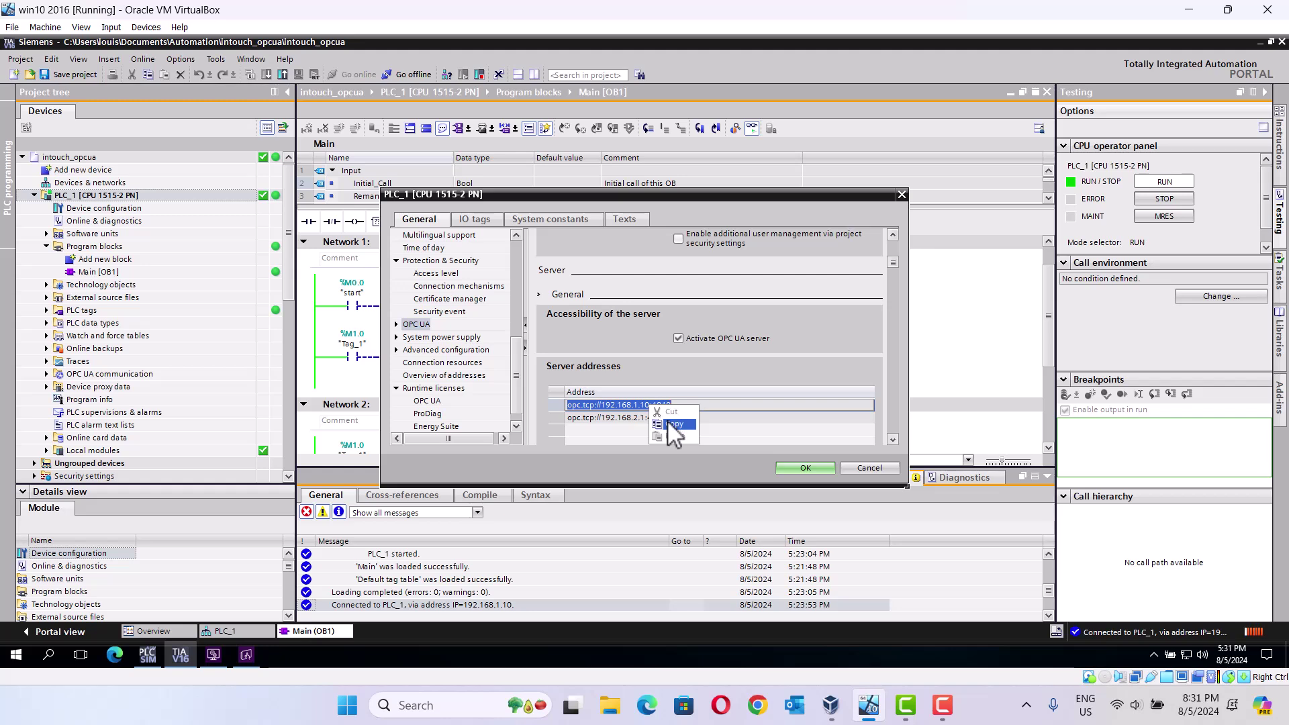
click(673, 423)
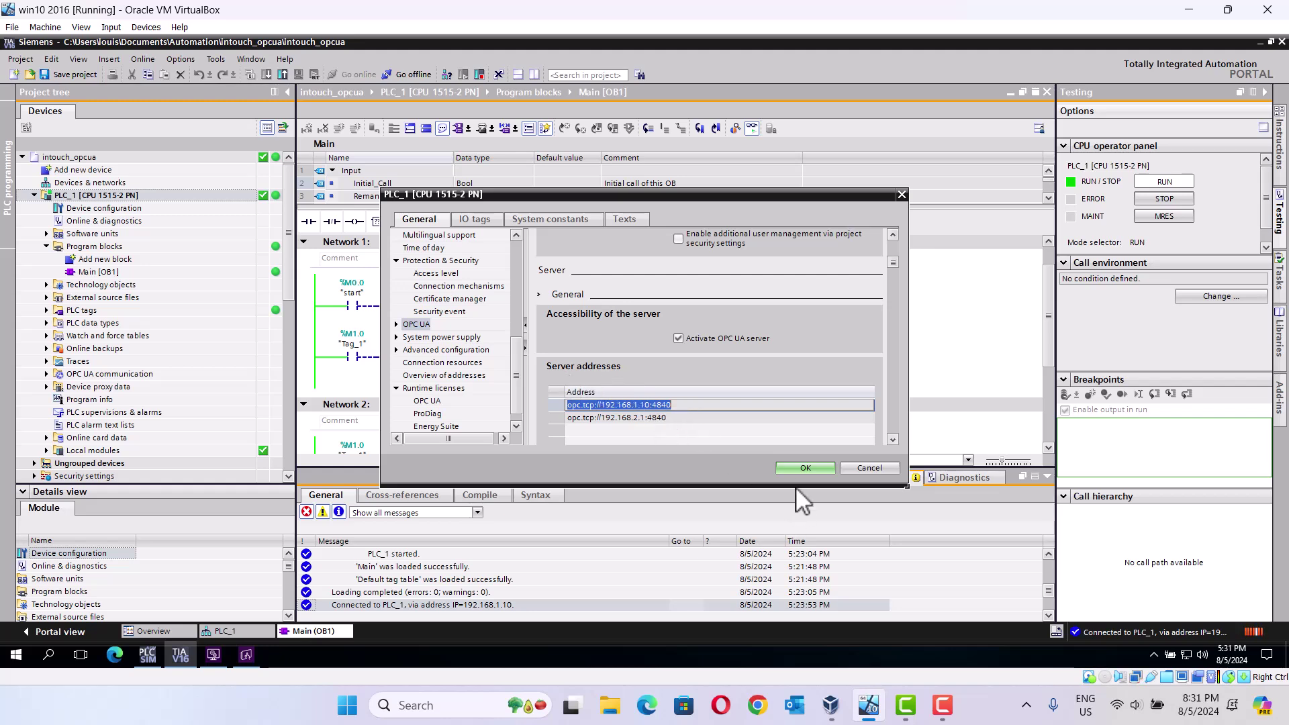
click(801, 468)
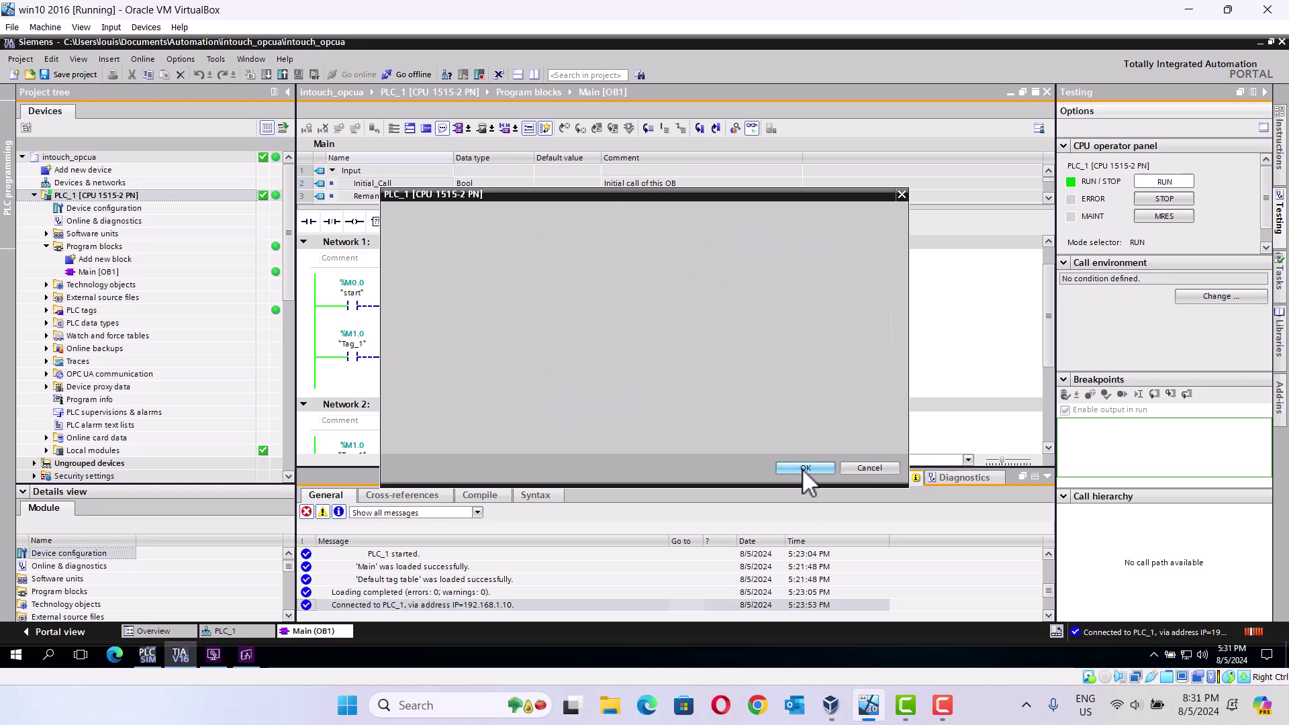
click(244, 653)
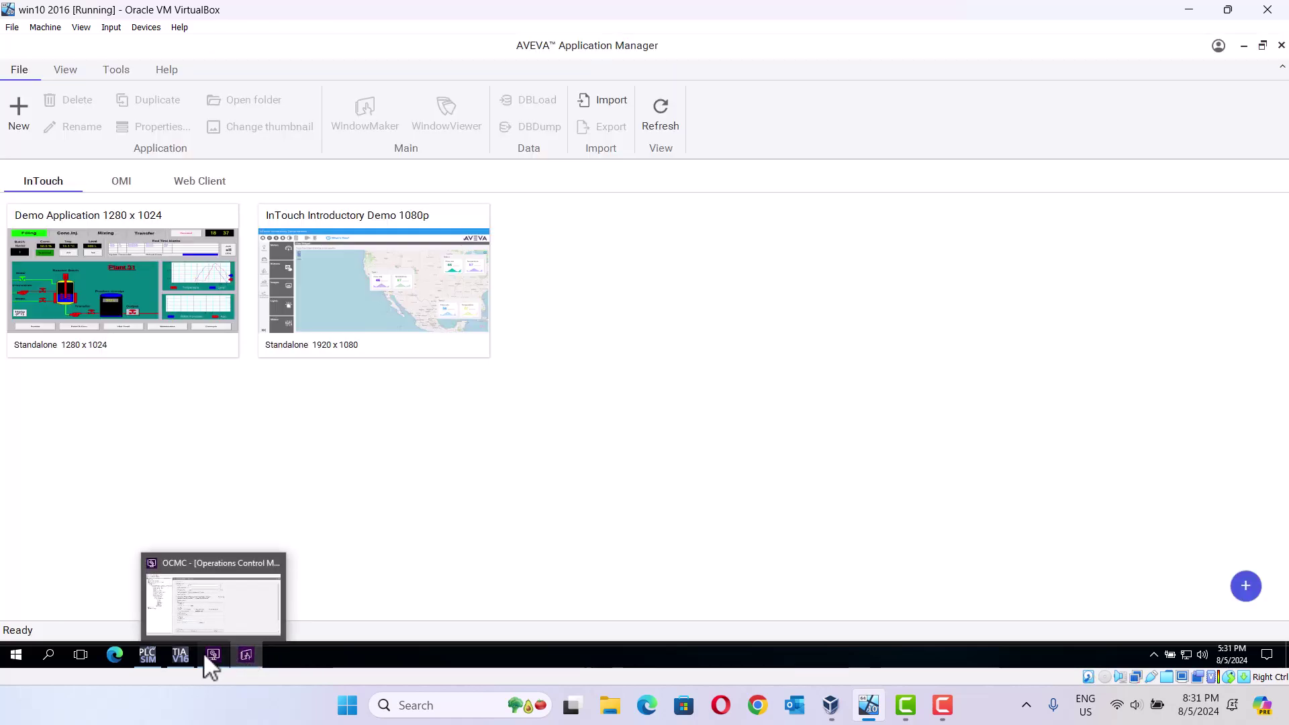
Step: Paste opc.tcp://192.168.1.10:4840 as the endpoint URL, pick the SIMATIC S7-1500 endpoint, and test the connection
click(212, 654)
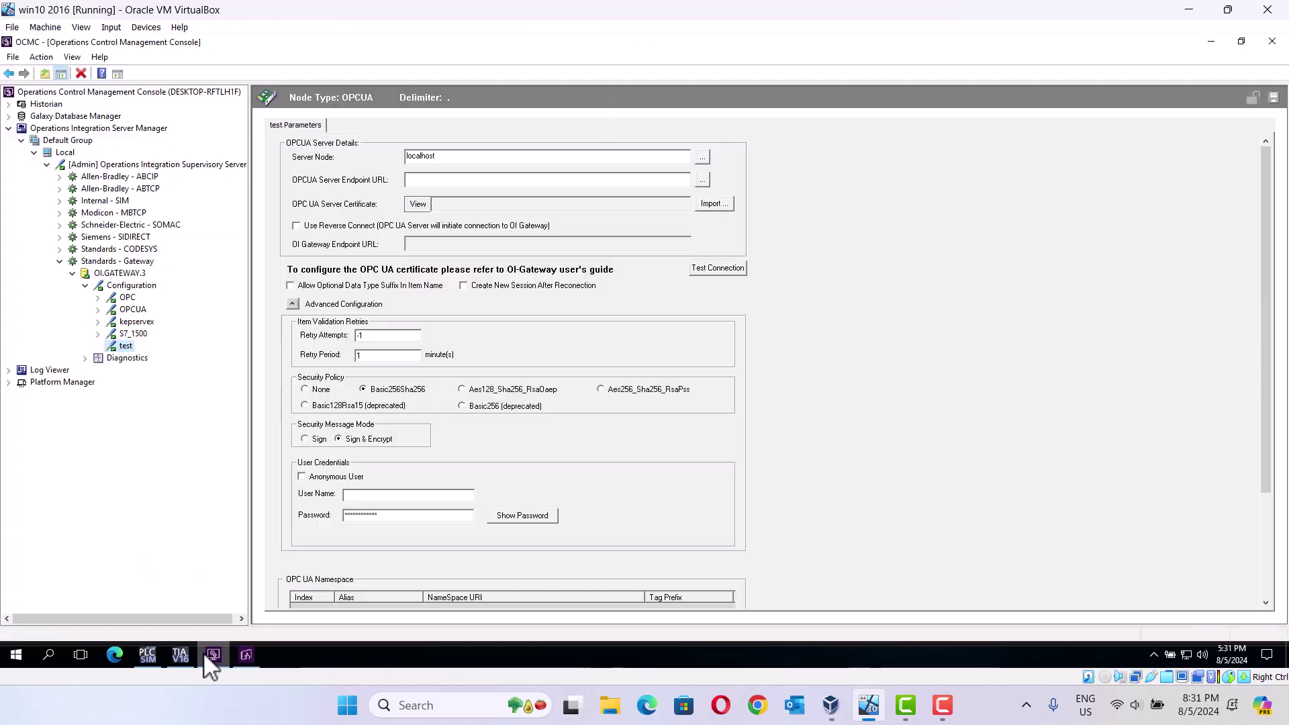
right_click(466, 184)
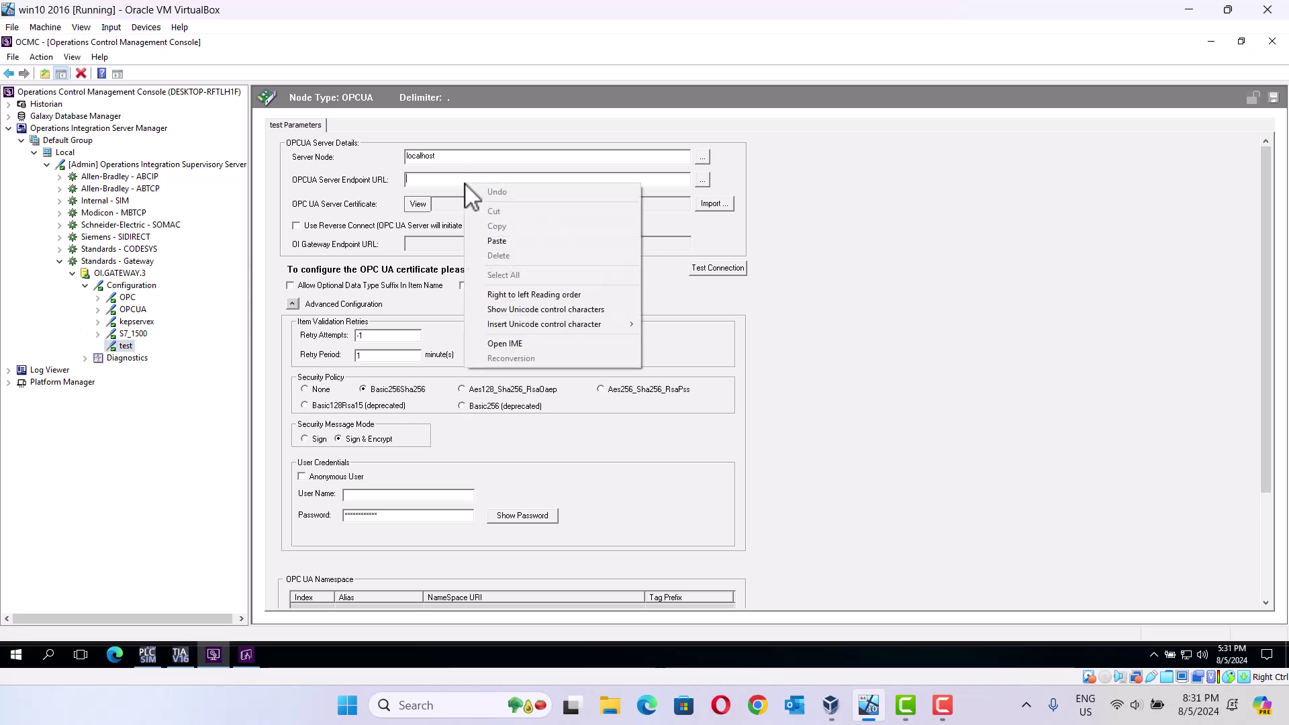
click(509, 242)
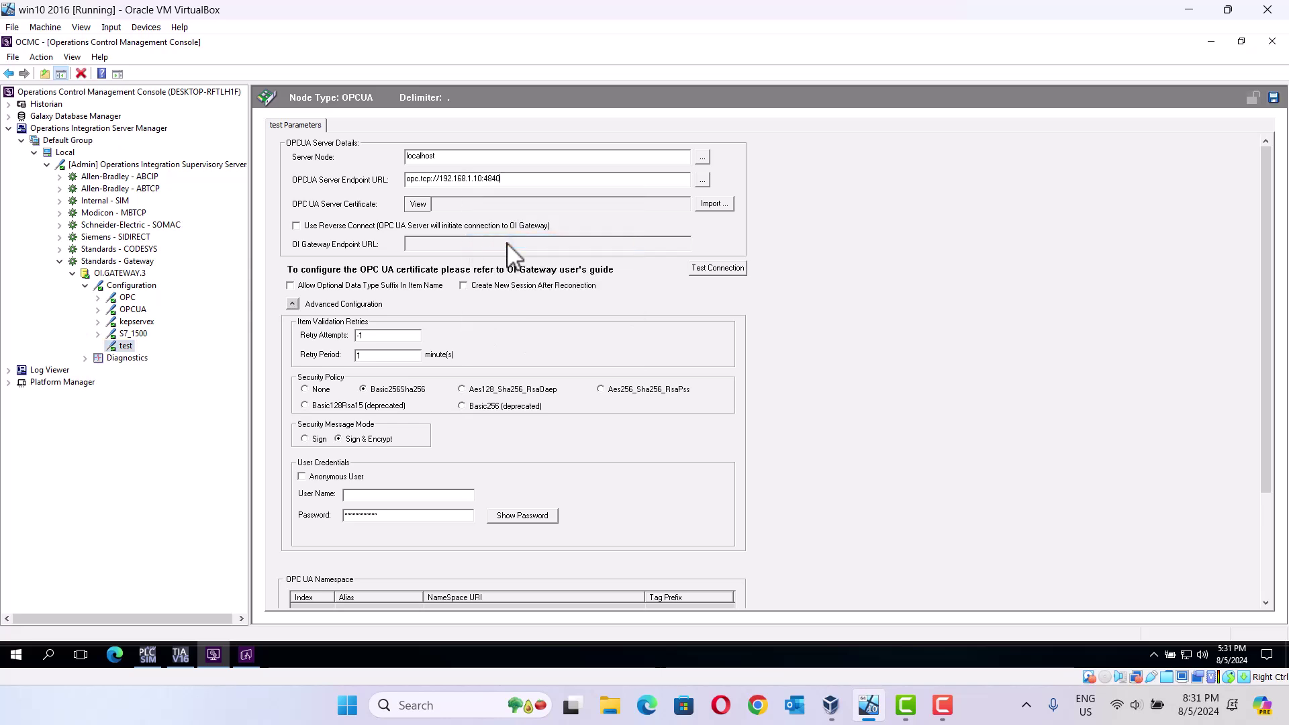
click(702, 182)
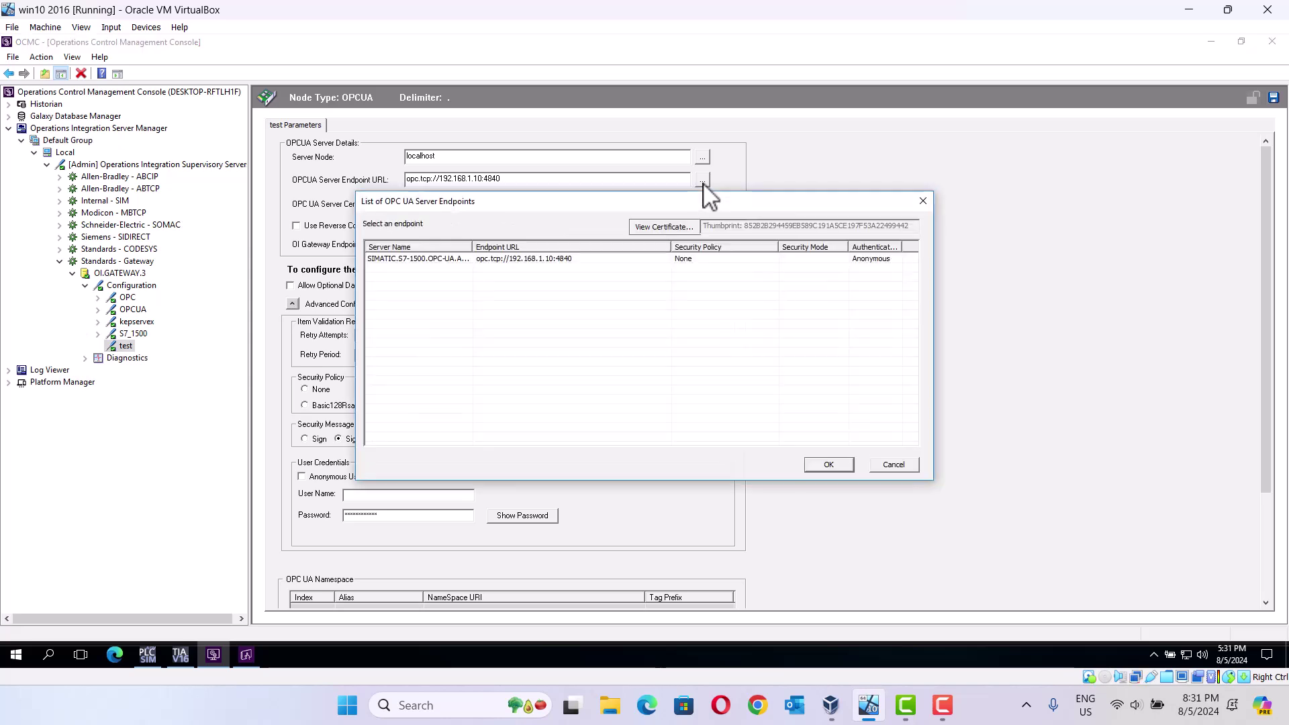
click(526, 261)
click(831, 464)
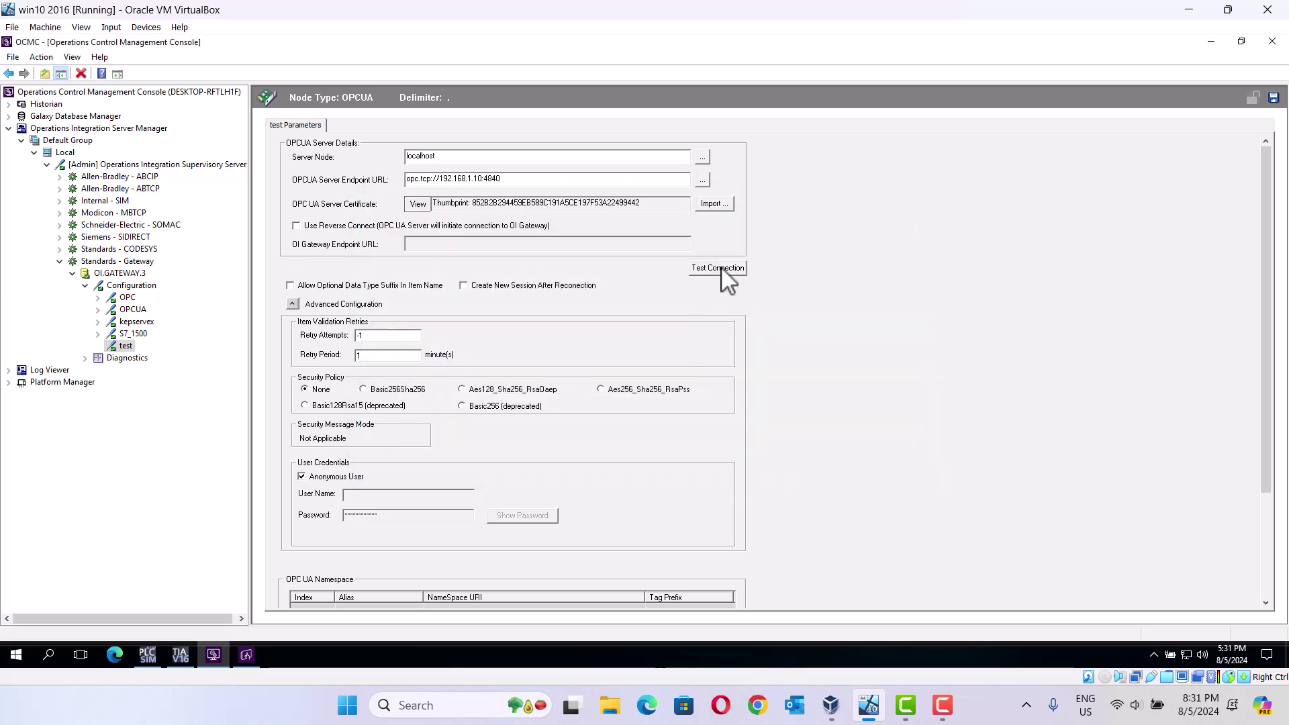
click(724, 269)
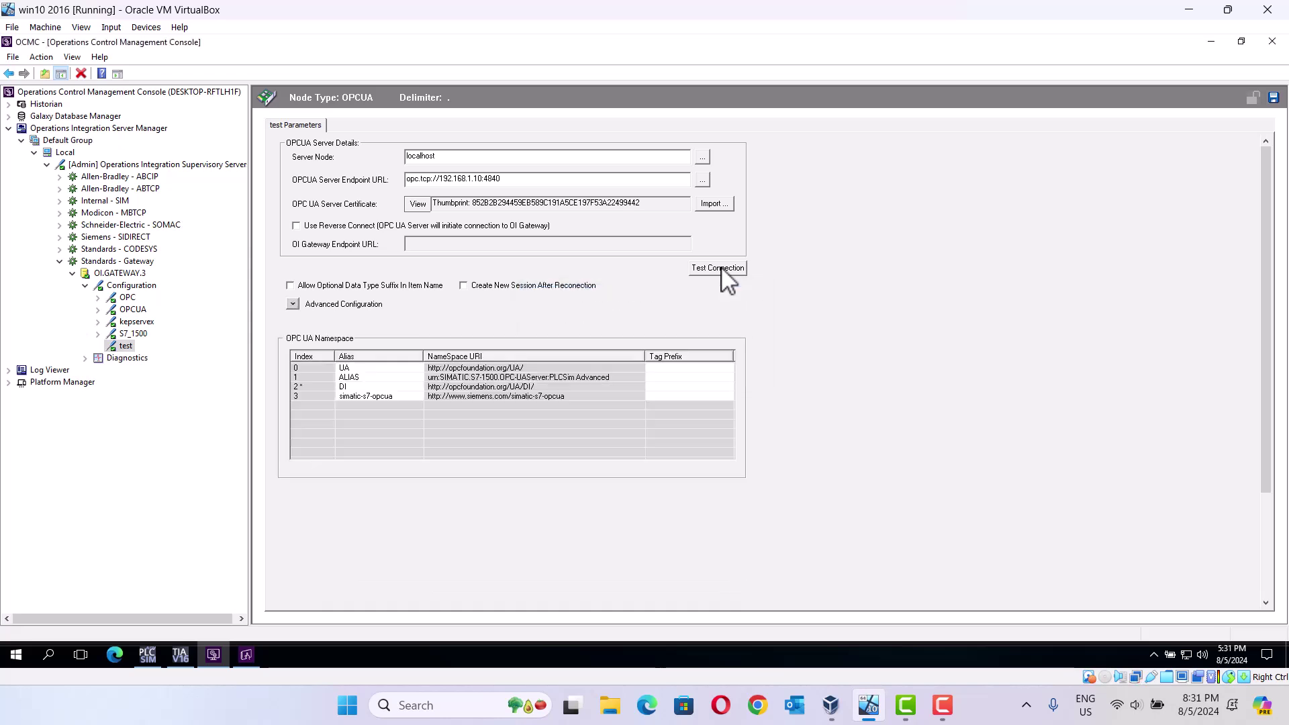
Step: Add an OPCUAGroup under 'test', saving changes when prompted, and name it 'opcua'
right_click(130, 346)
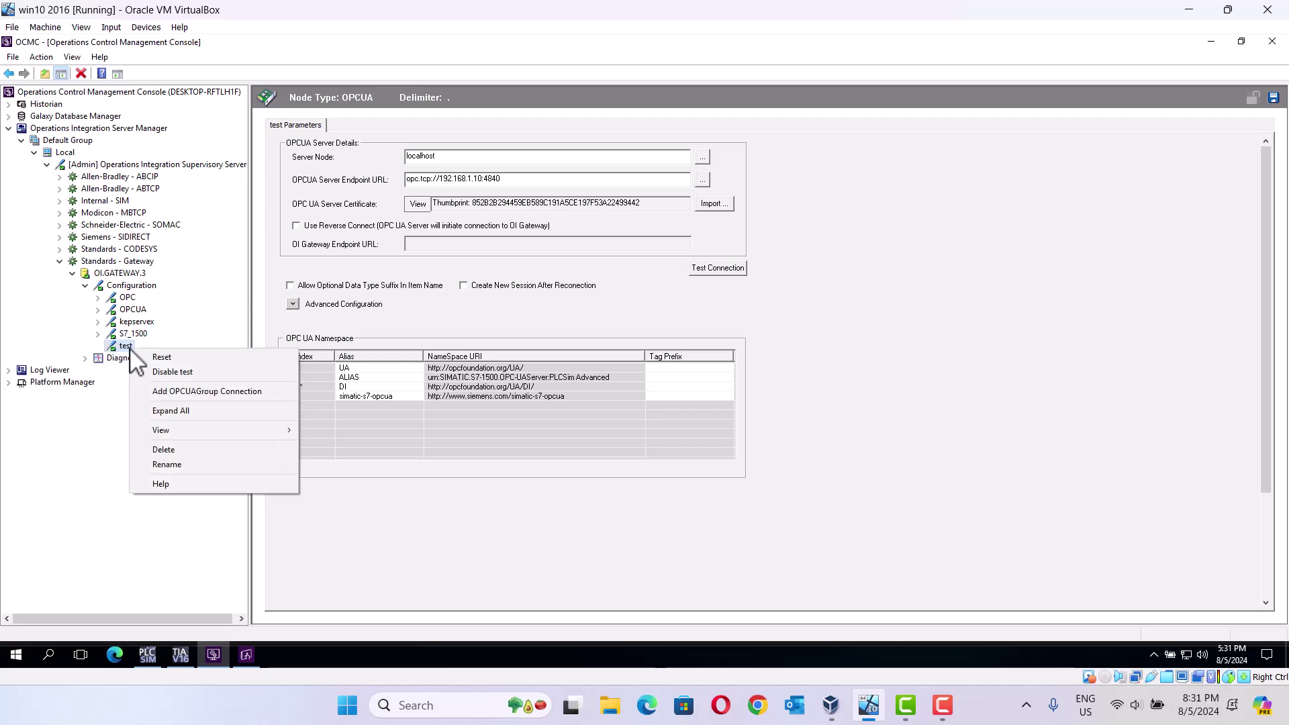
click(214, 392)
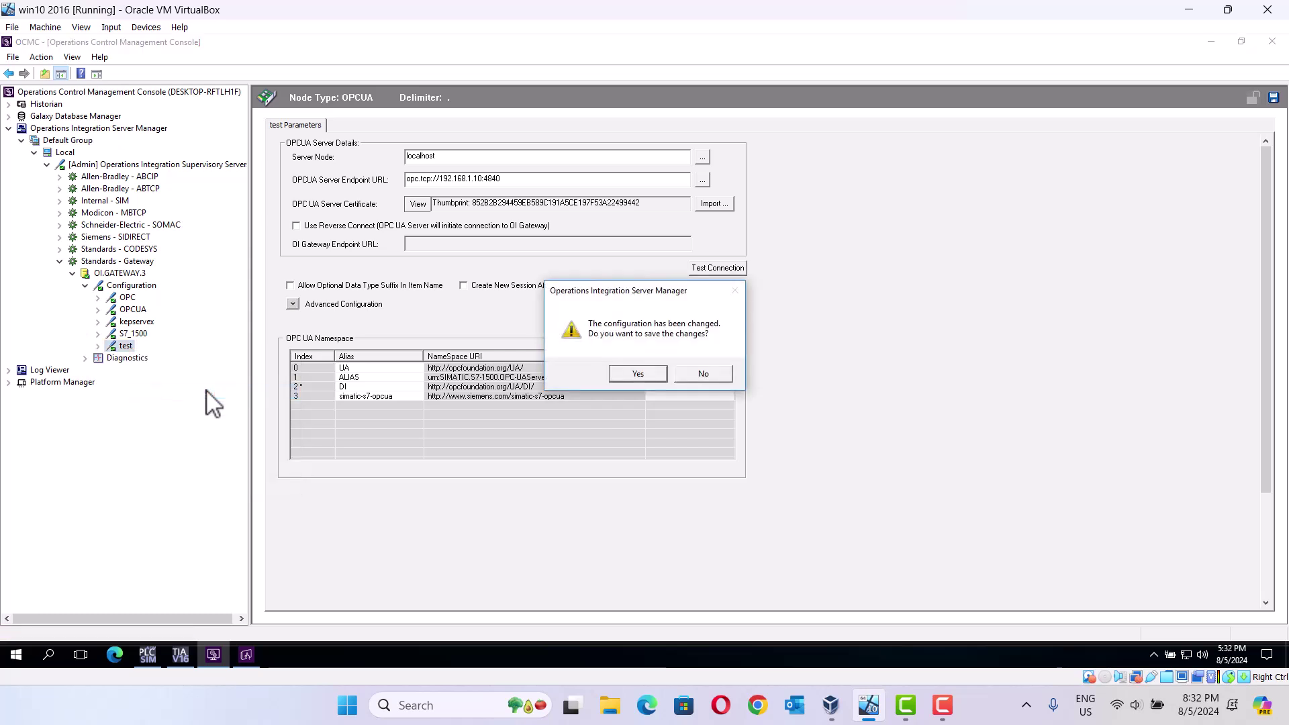
click(625, 374)
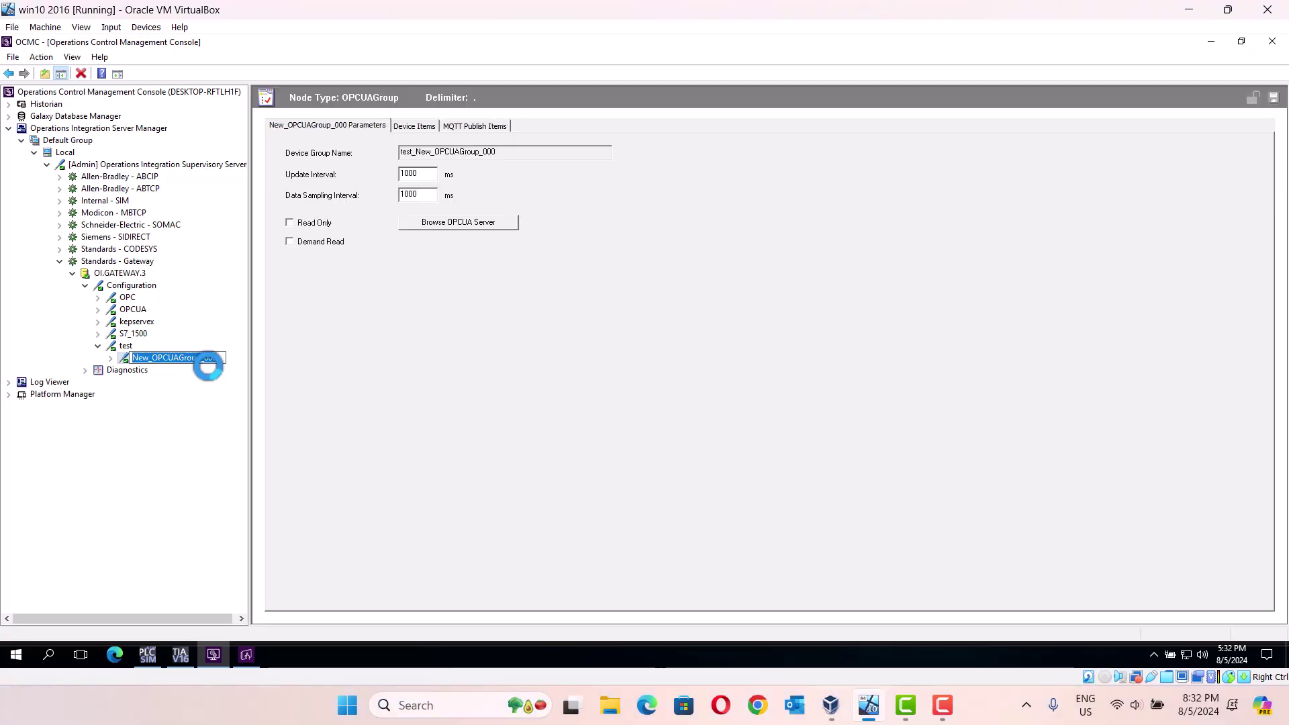
text(opcua)
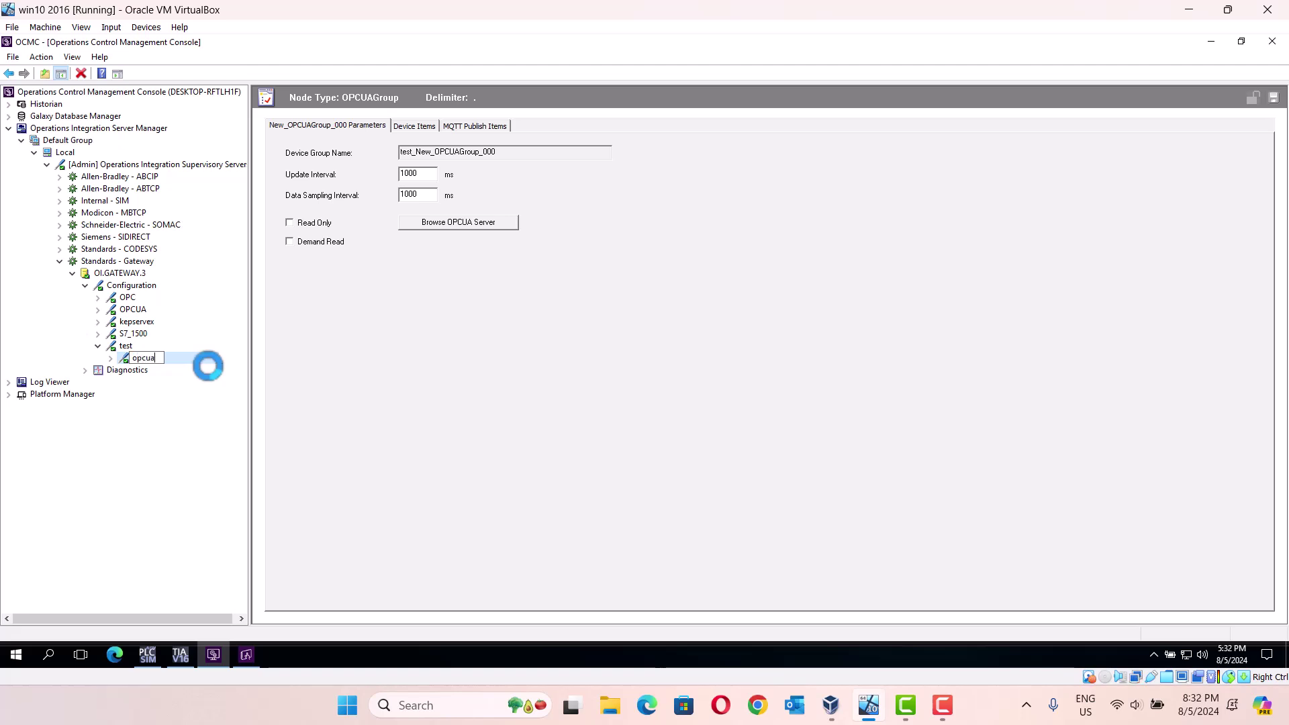
key(Return)
Step: Browse the SIMATIC S7-1500 OPC UA server down to PLC_1's Memory folder
click(450, 227)
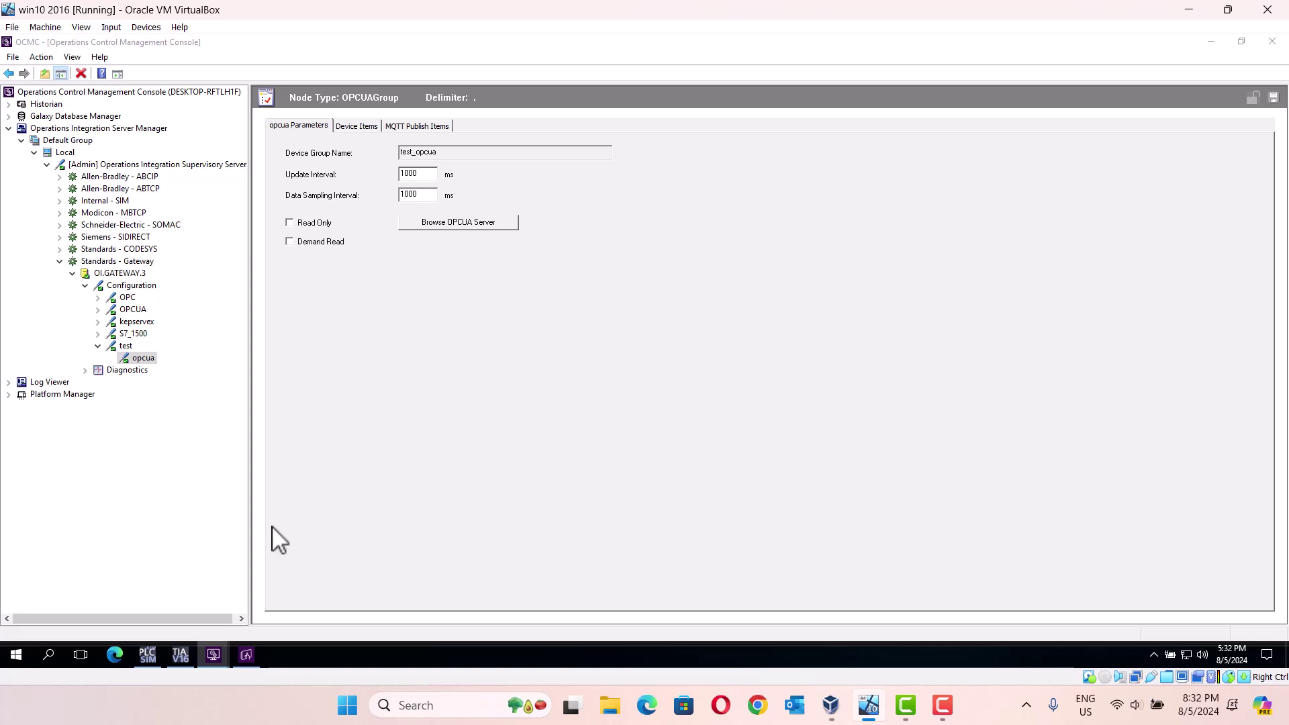
click(180, 657)
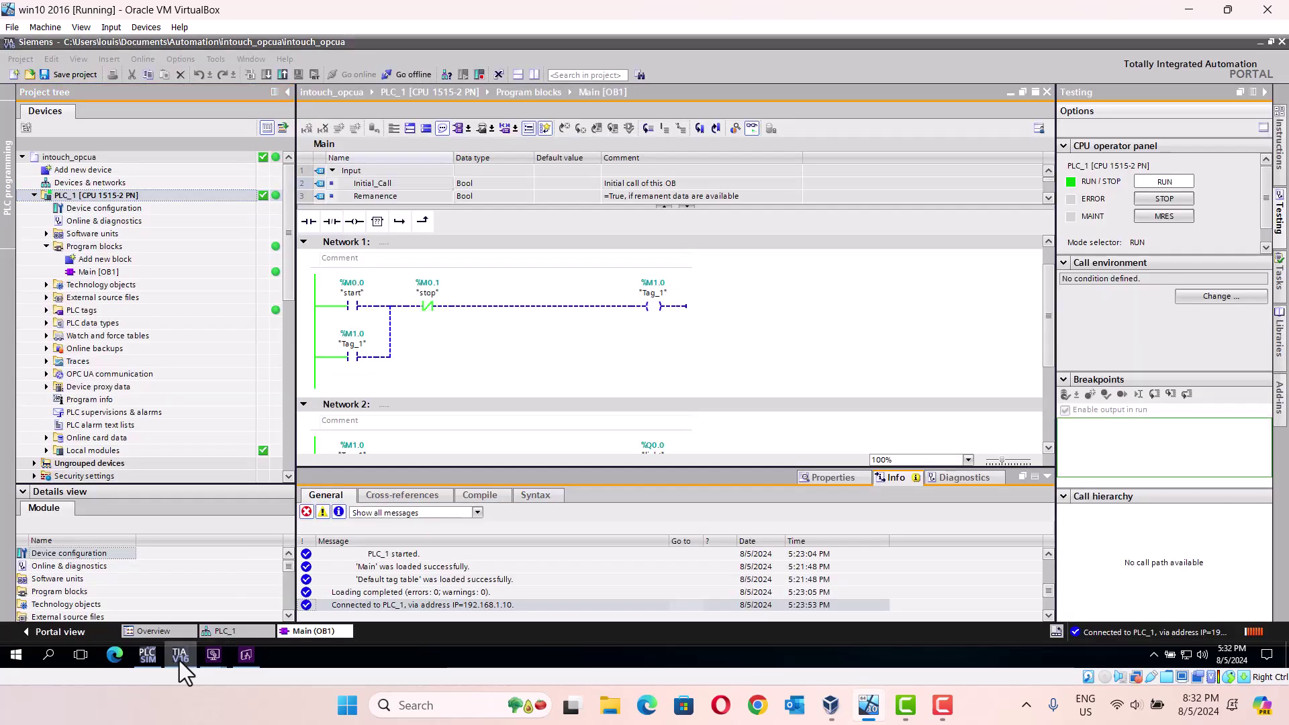
click(180, 657)
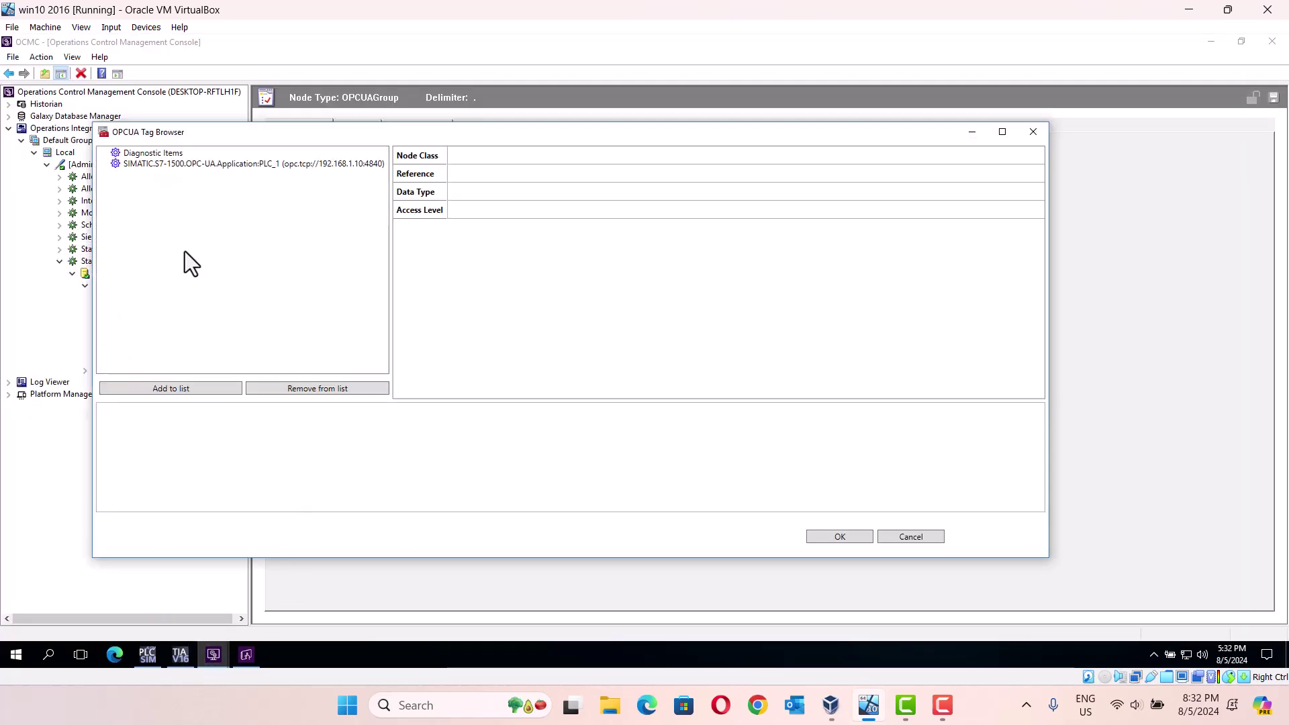
click(196, 164)
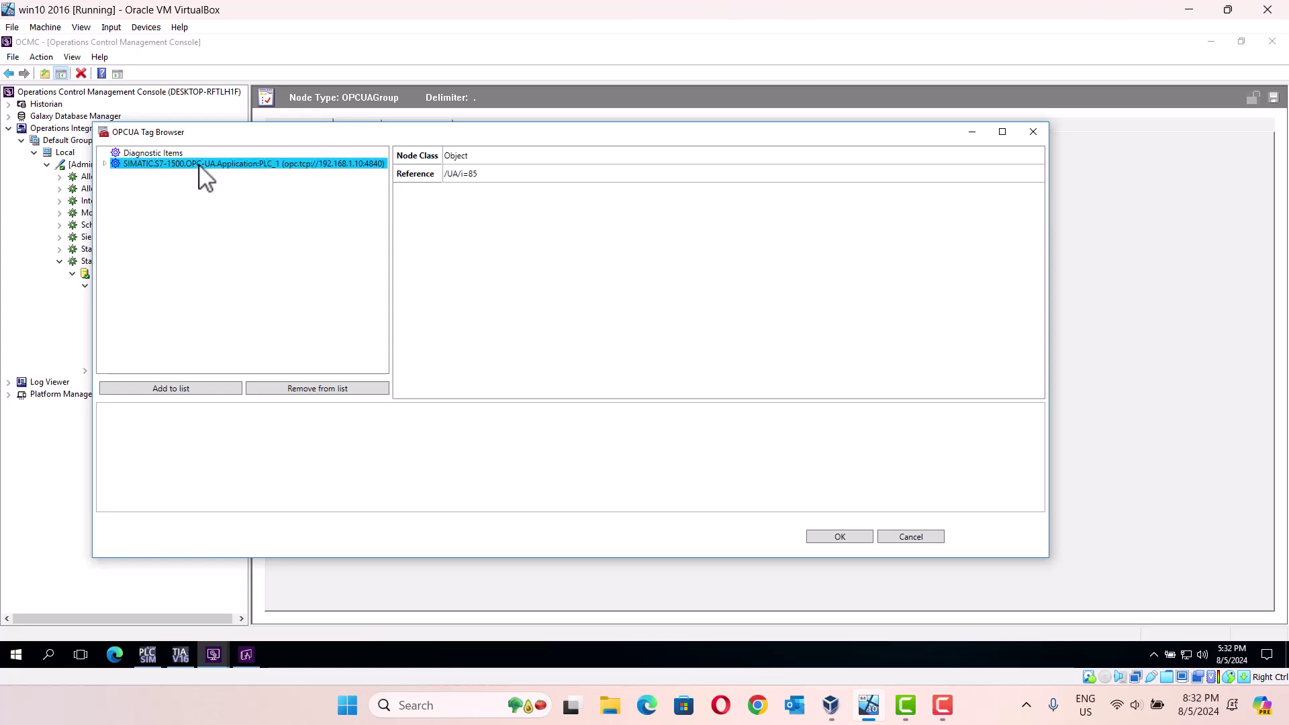
click(105, 164)
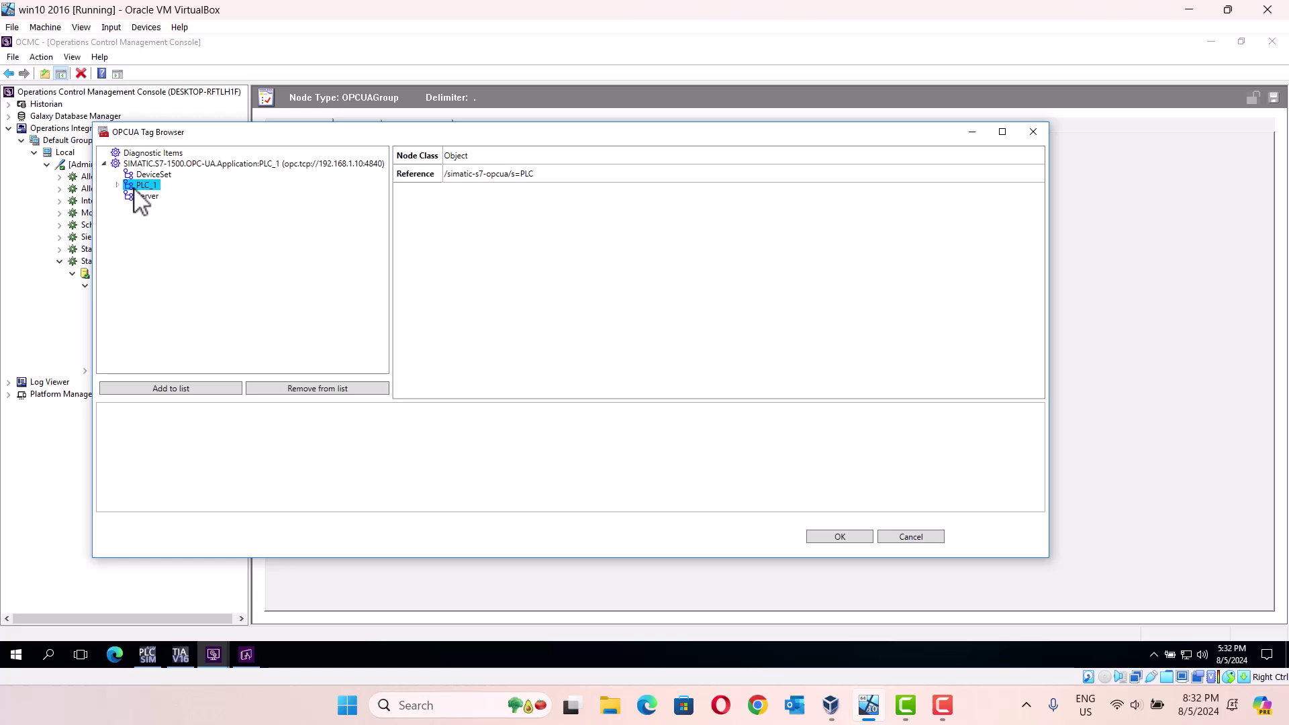
click(118, 185)
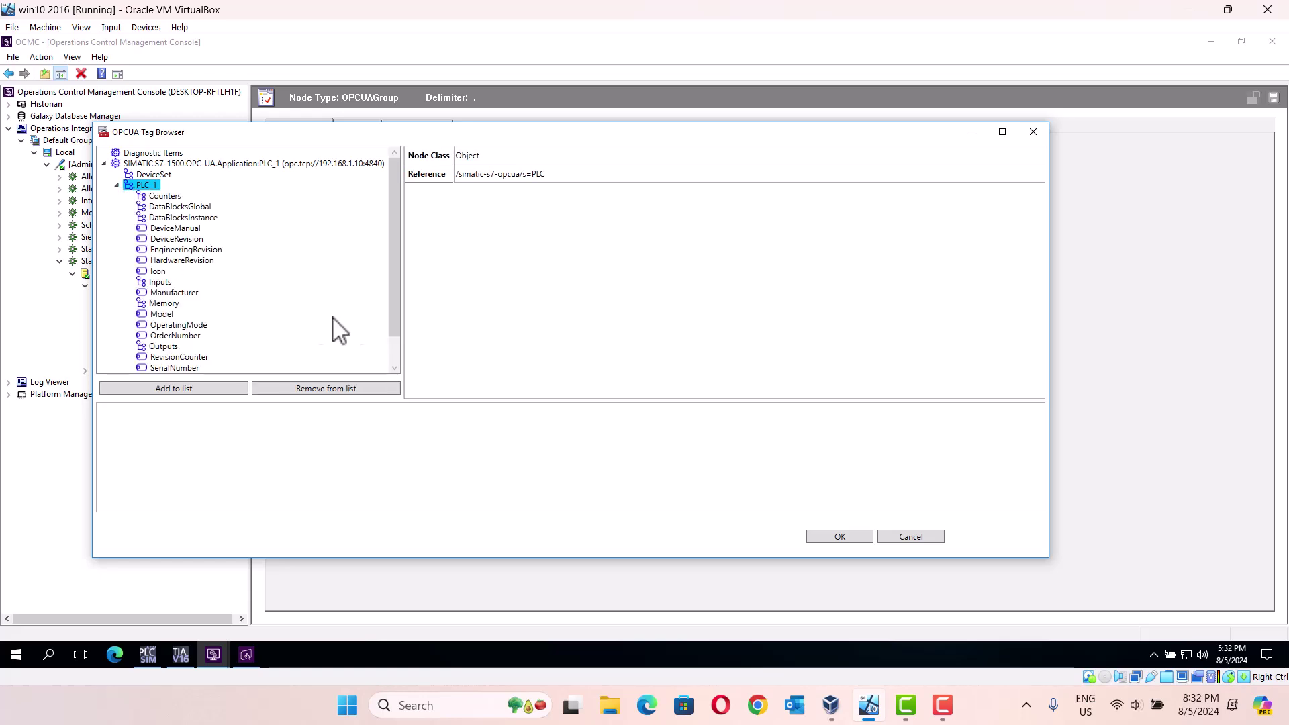
scroll(396, 343, down, 1)
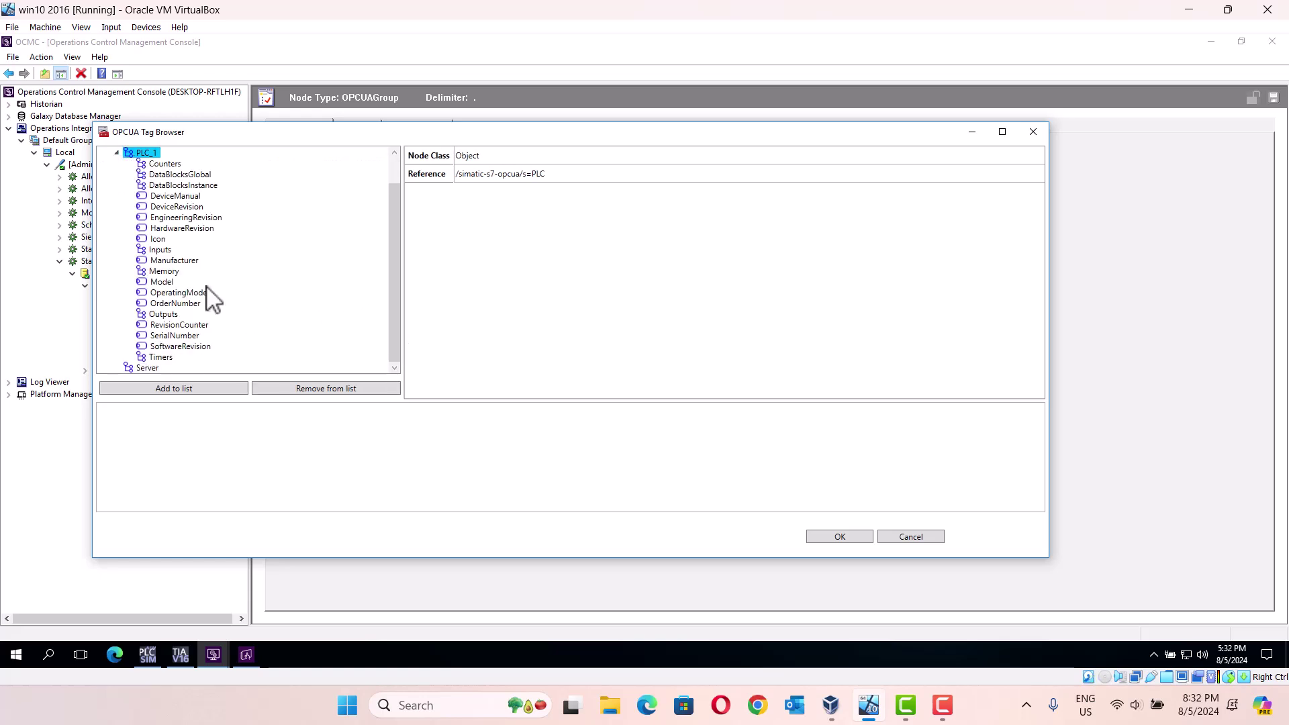
double_click(169, 272)
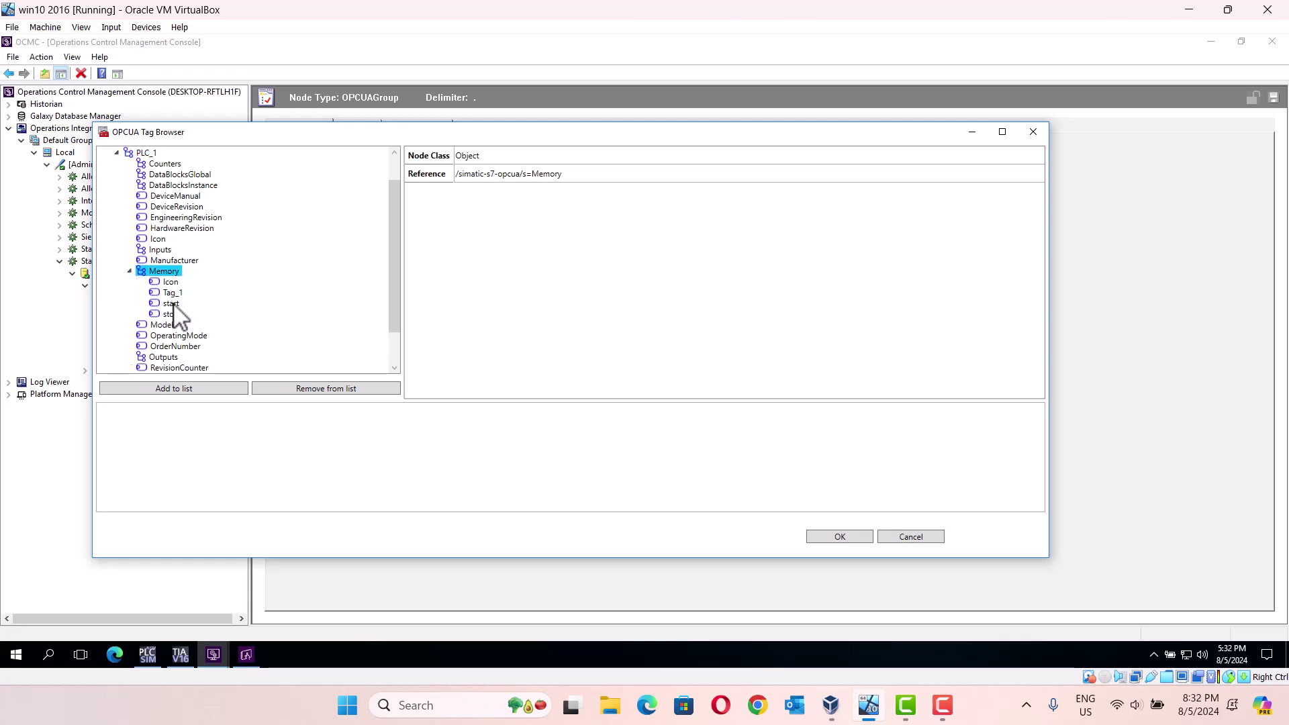
Step: Add the start and stop memory tags and the light output tag, then confirm
click(173, 304)
click(189, 391)
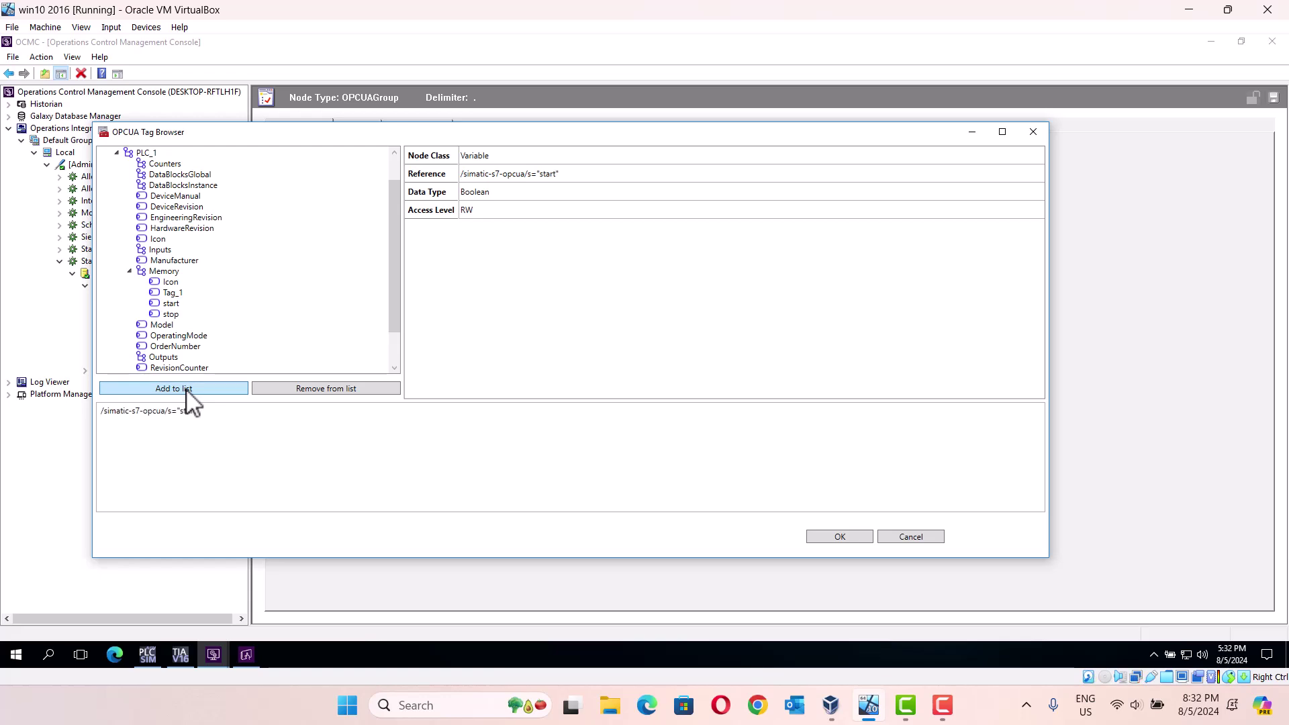
click(170, 314)
click(176, 390)
drag(395, 300, 392, 345)
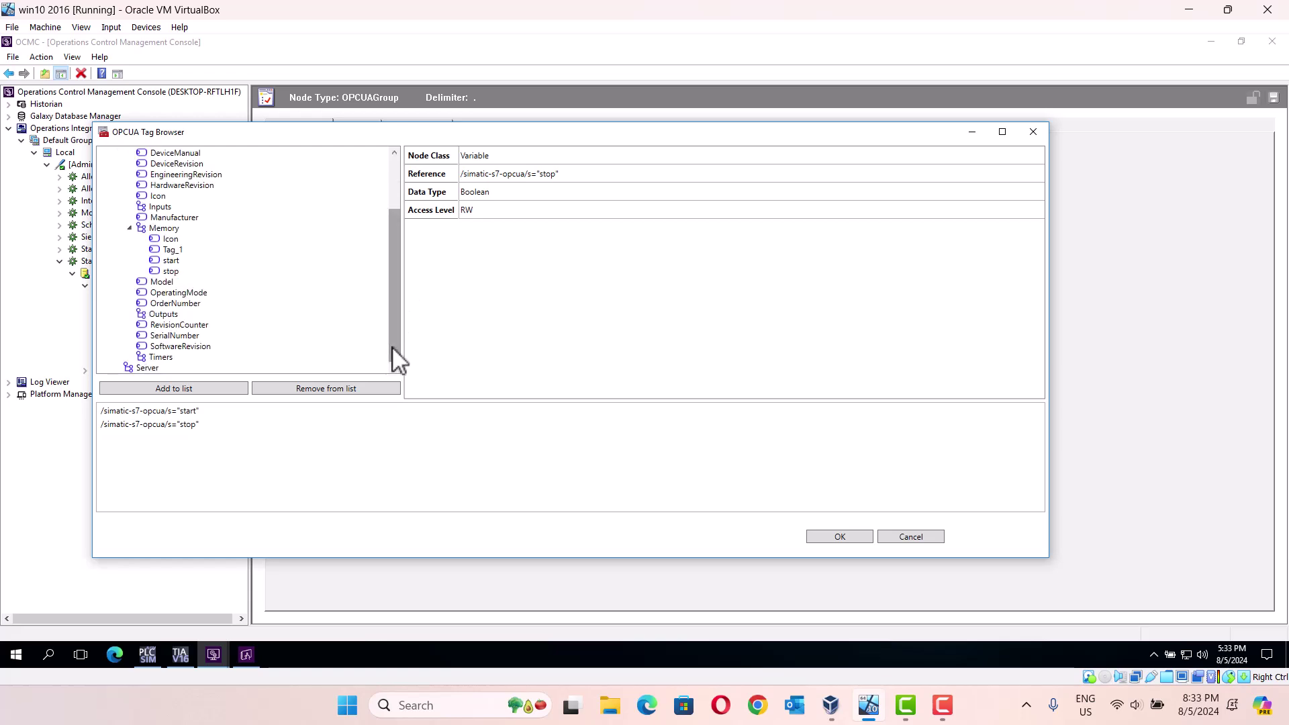
click(162, 314)
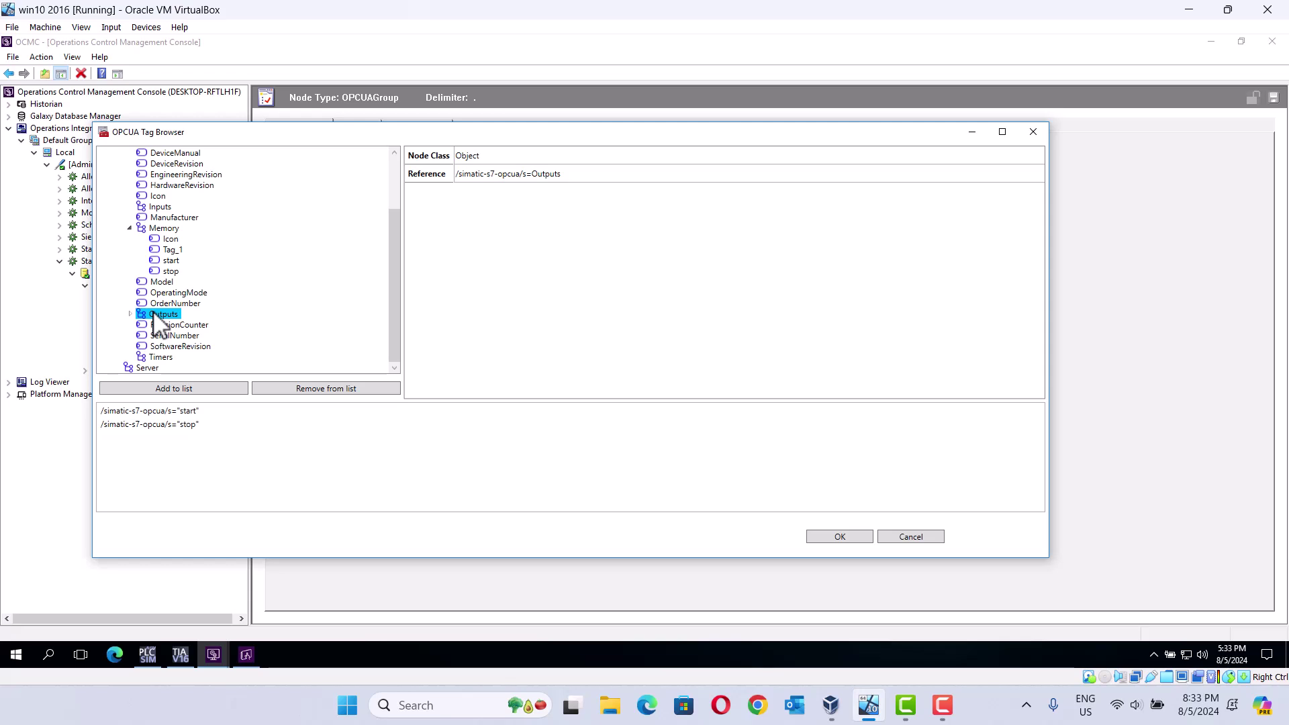
click(131, 314)
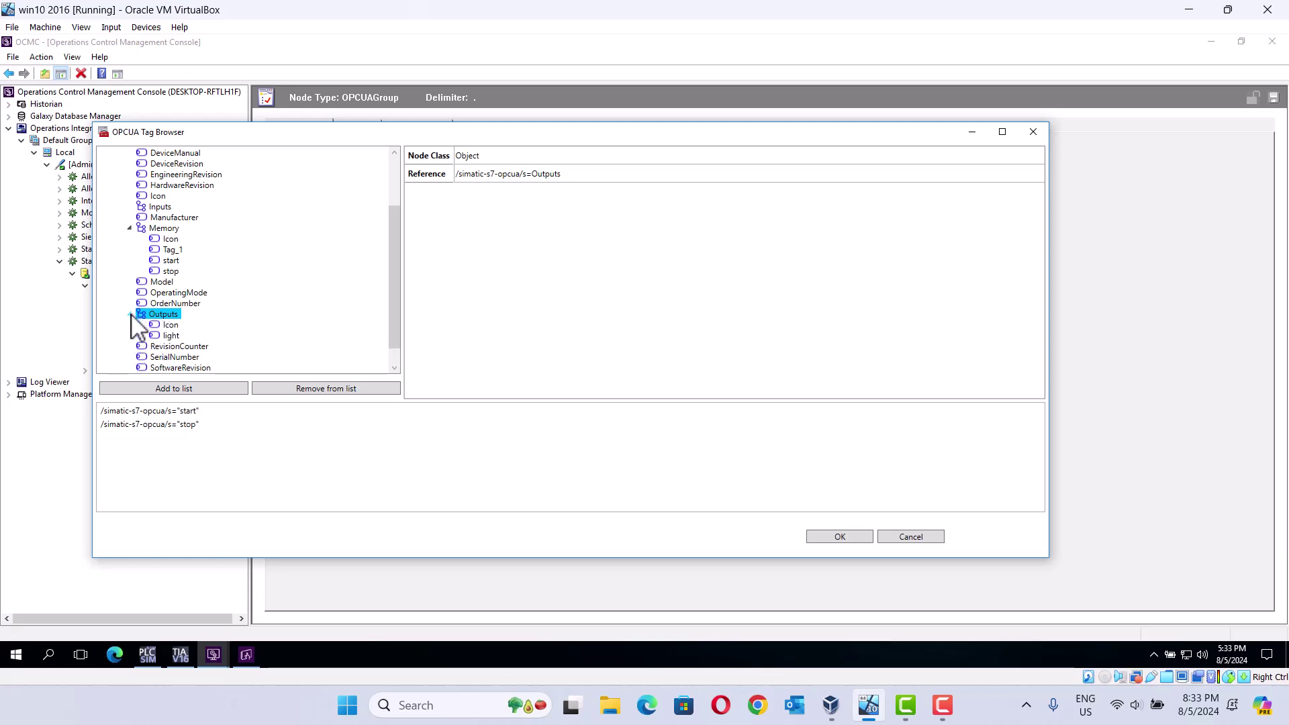
click(169, 335)
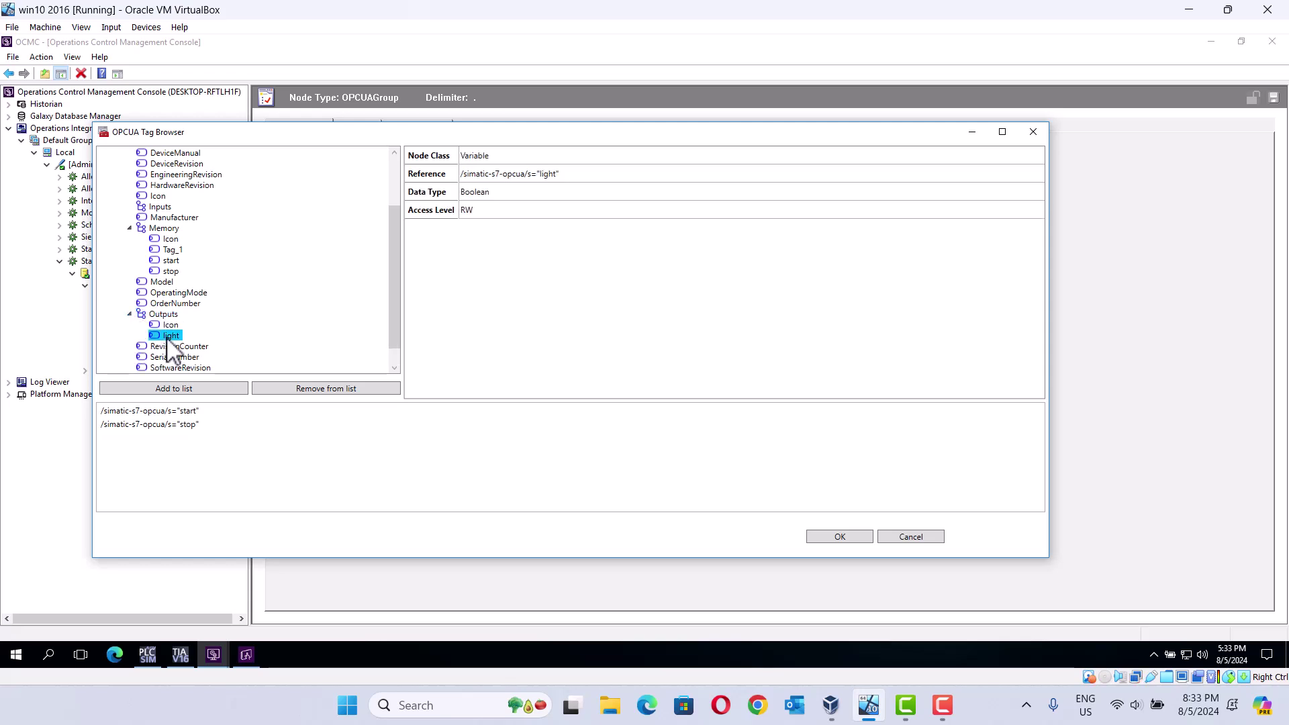
click(190, 389)
click(842, 537)
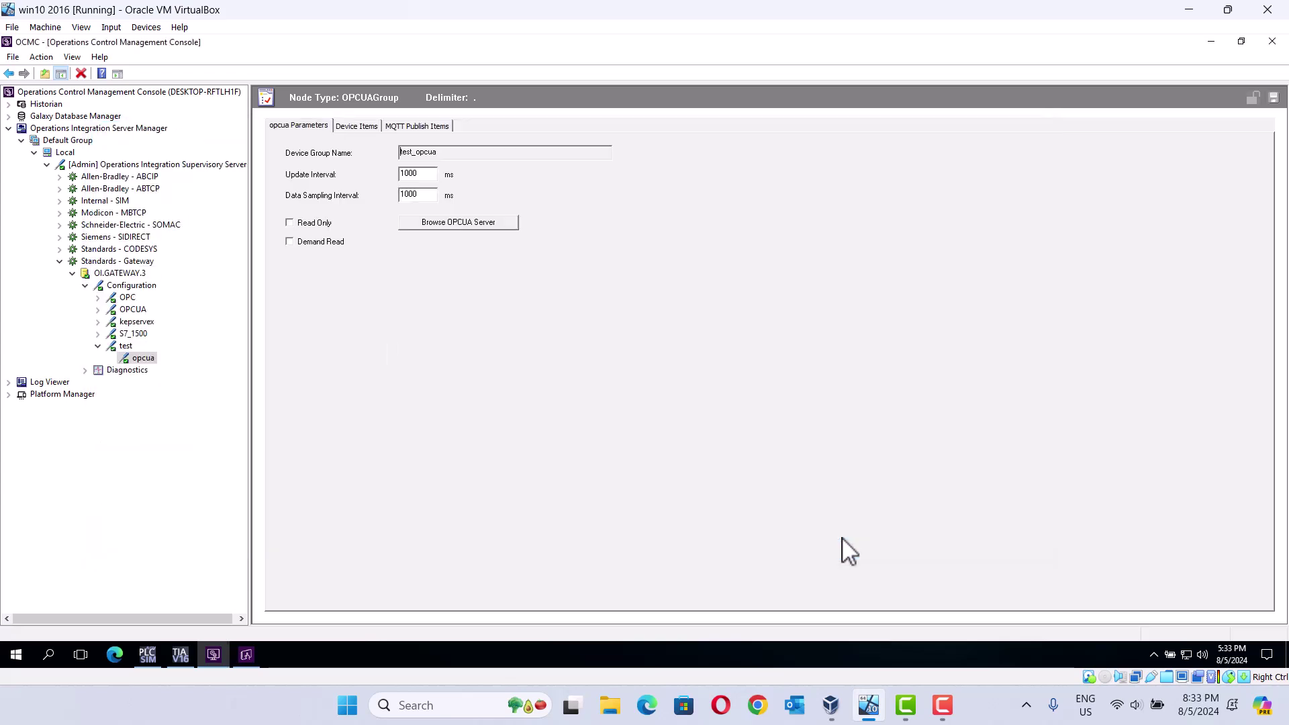
Step: On the Device Items tab, rename the first item to 'start'
click(351, 126)
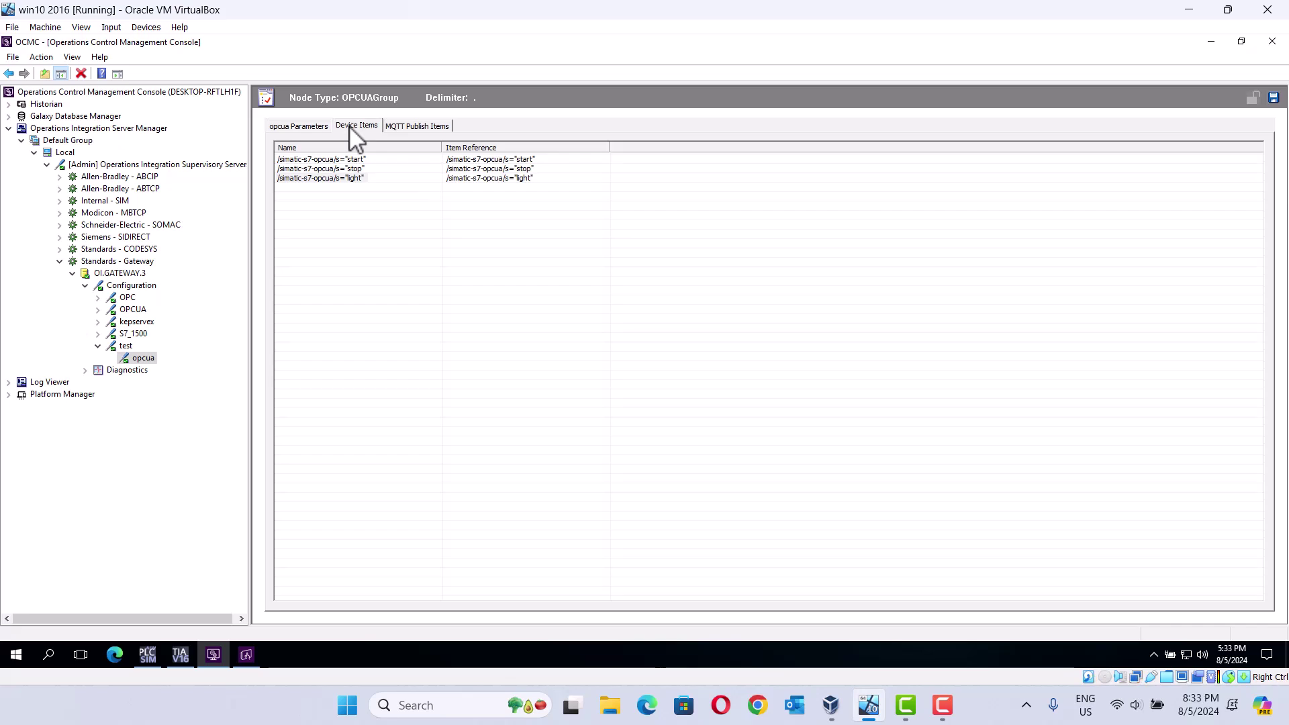
click(359, 160)
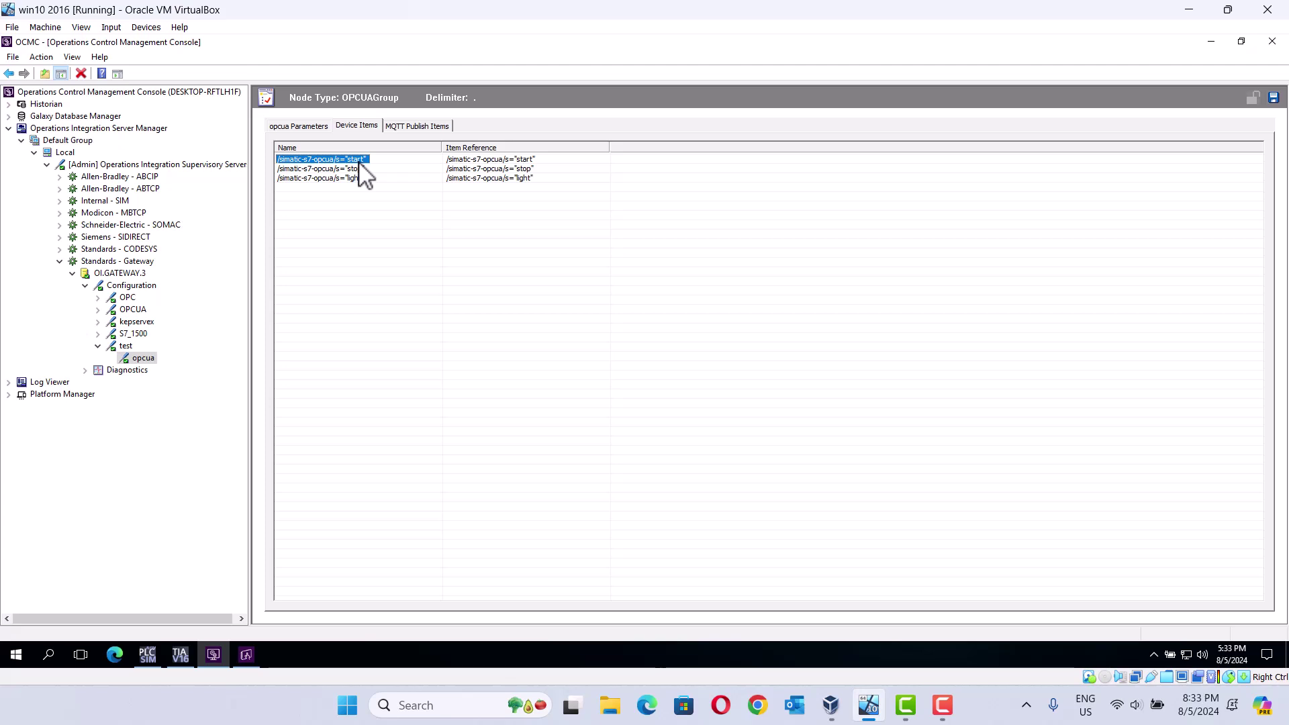
right_click(358, 164)
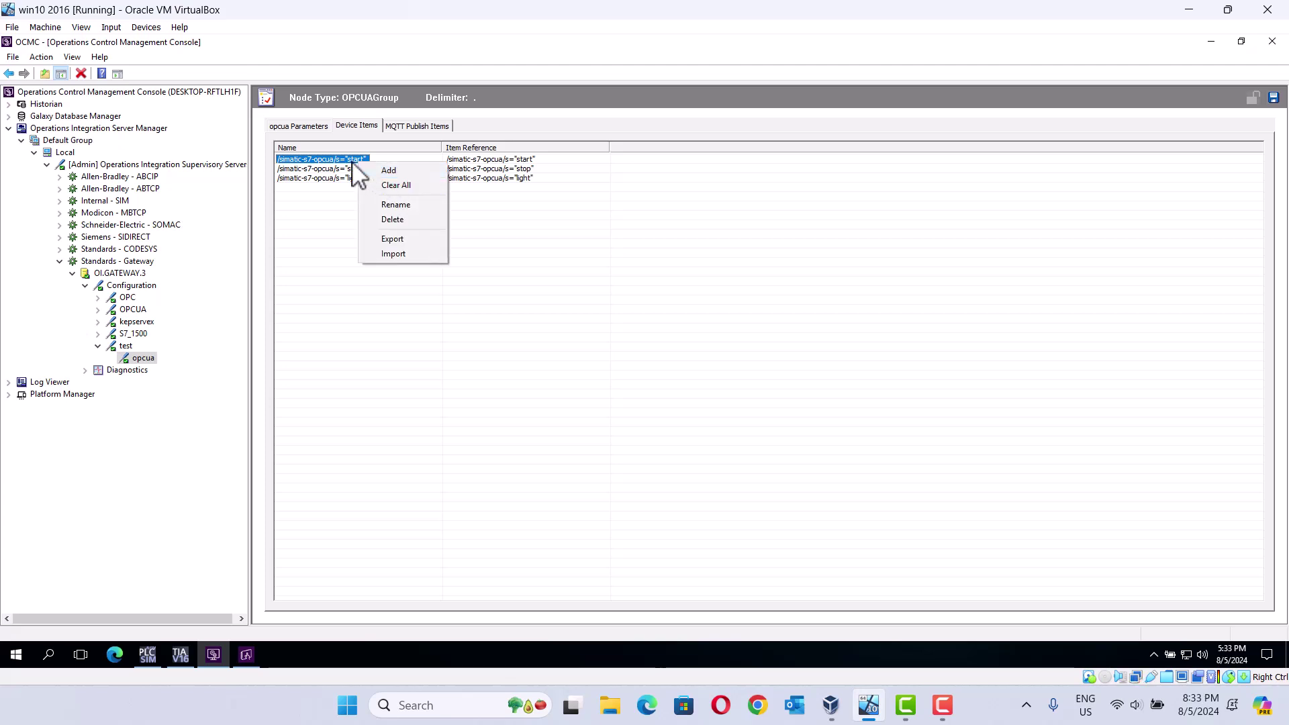
click(352, 161)
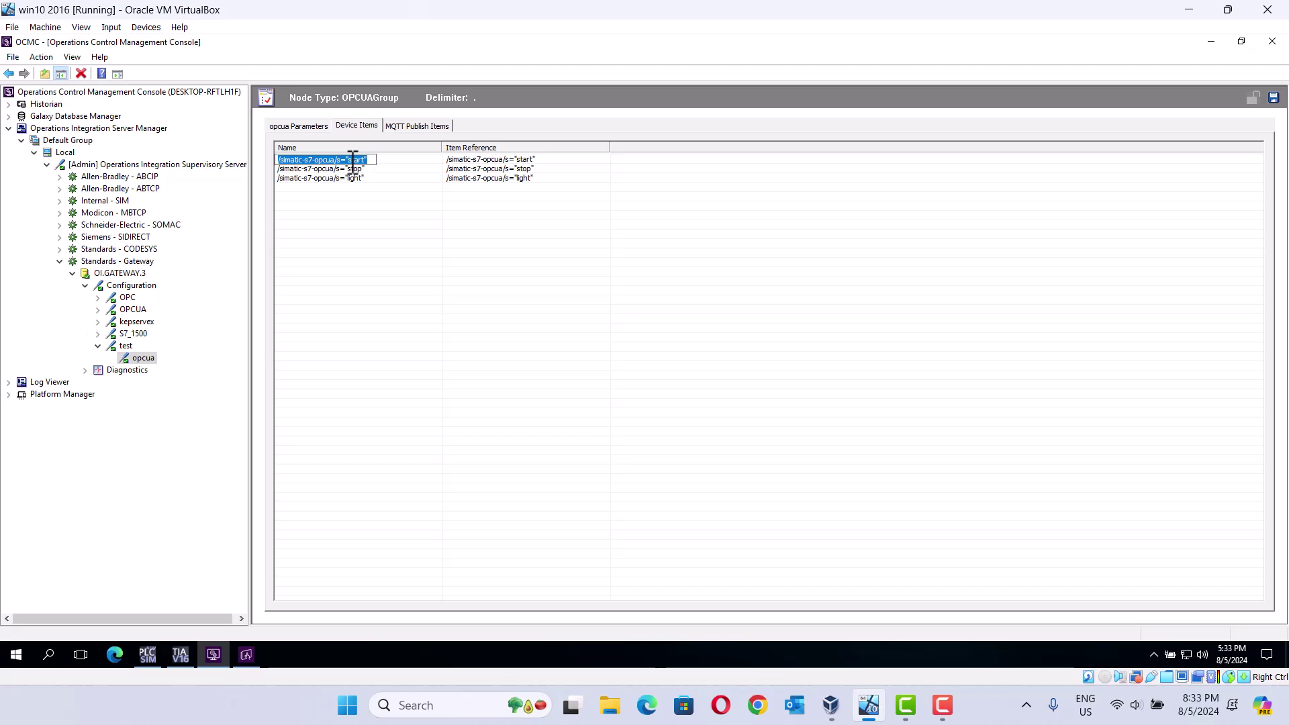
text(start)
key(Return)
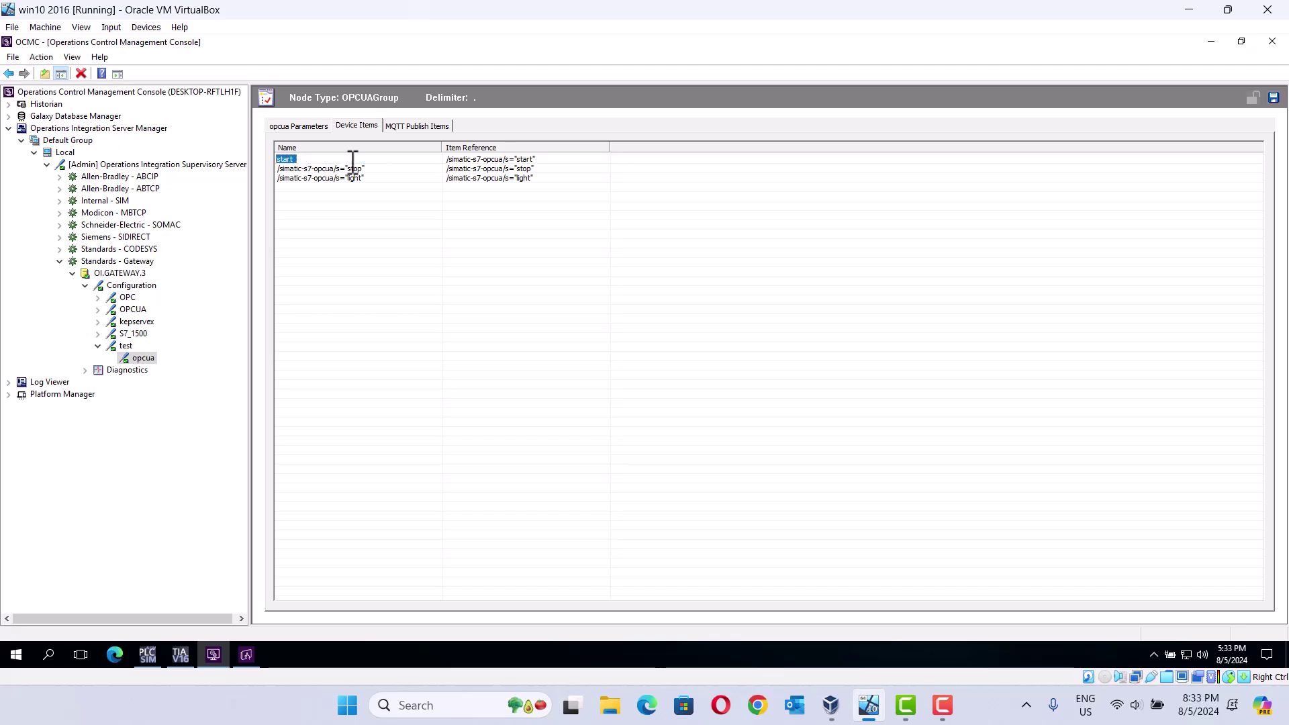
Step: Rename the remaining items to 'stop' and 'light' and save the configuration
click(336, 169)
click(336, 170)
text(stop)
click(329, 179)
click(329, 180)
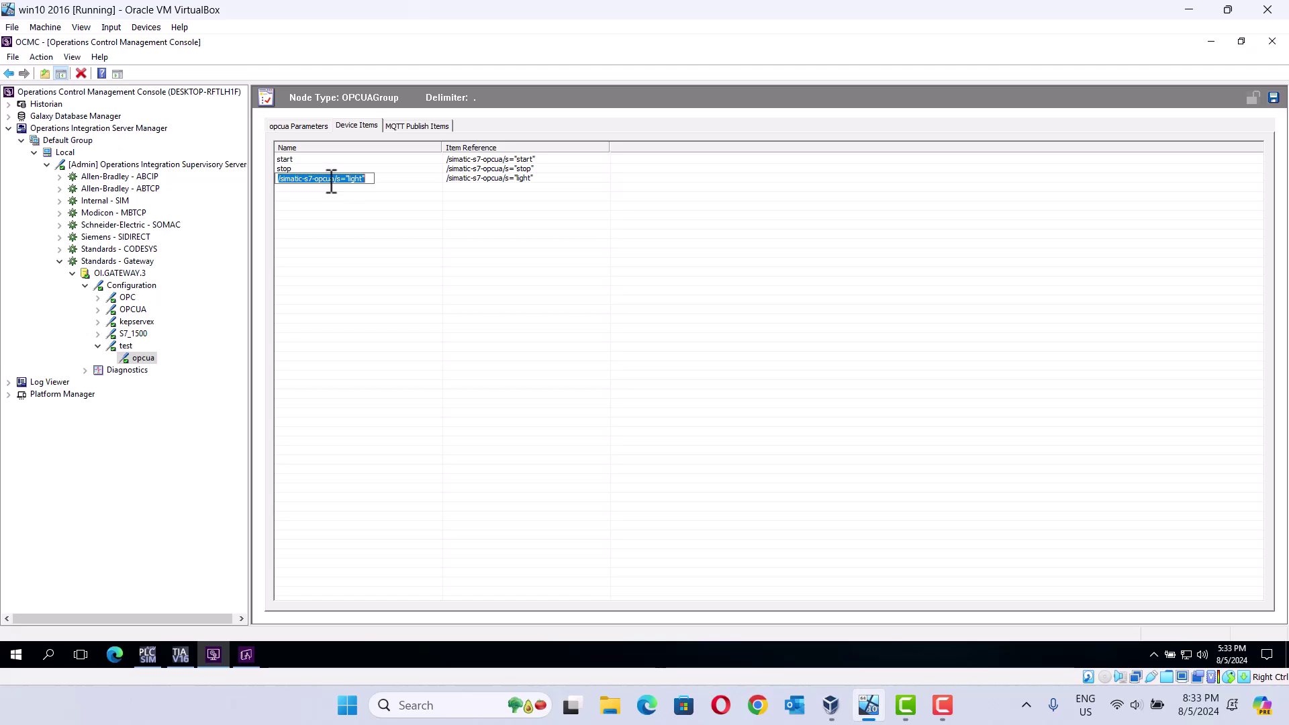
text(light)
key(Return)
click(1274, 98)
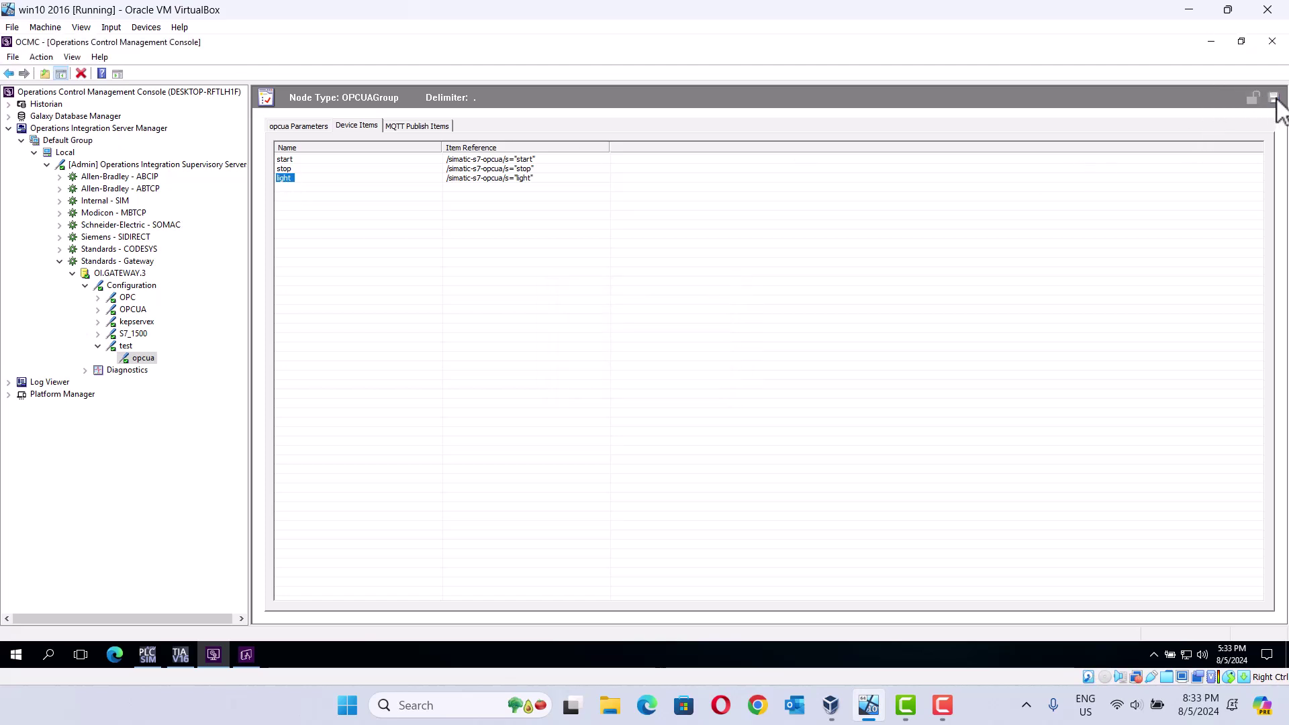
Step: Start a new InTouch application in Application Manager using the Symbol library template
click(1213, 42)
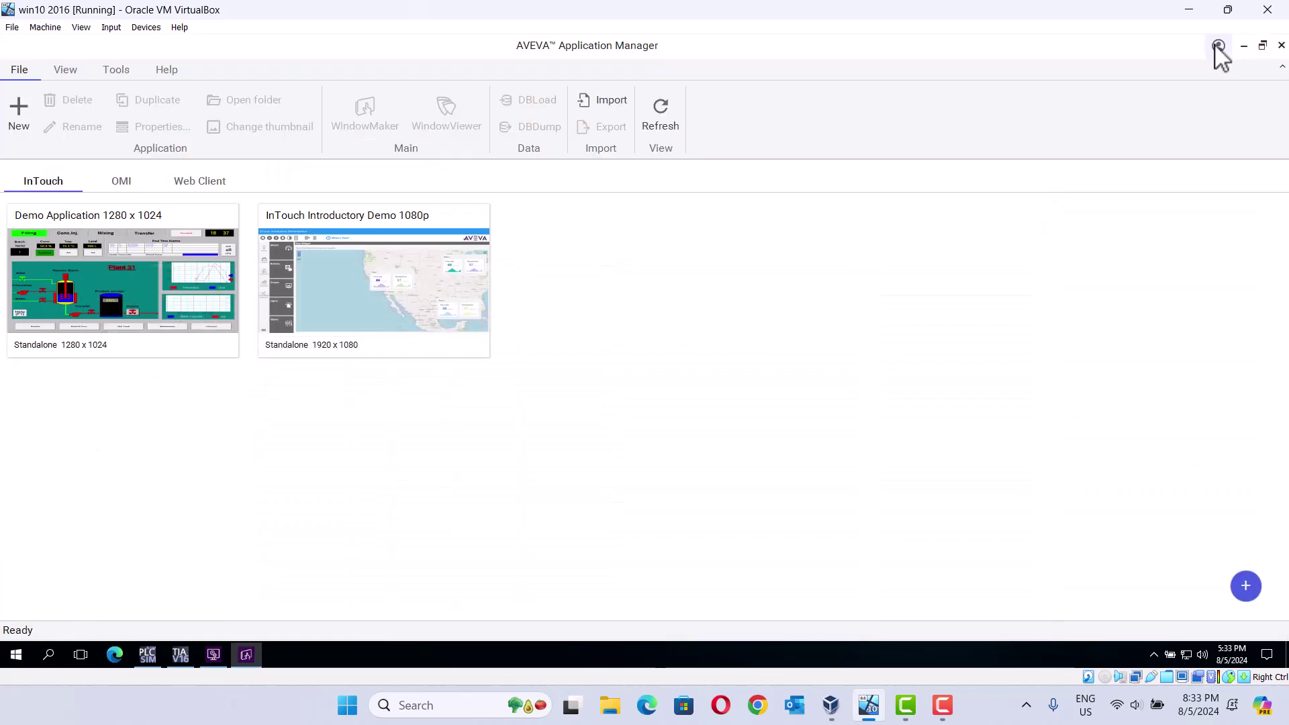
click(18, 123)
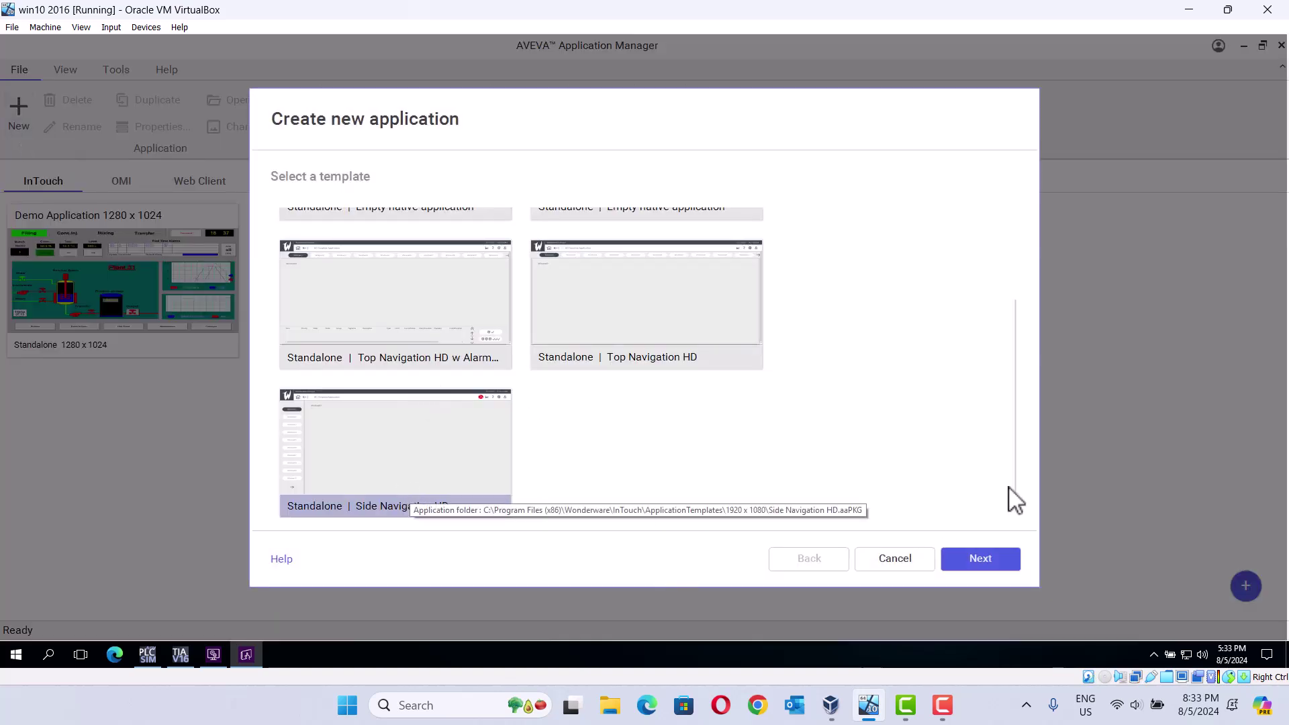
scroll(1028, 322, up, 3)
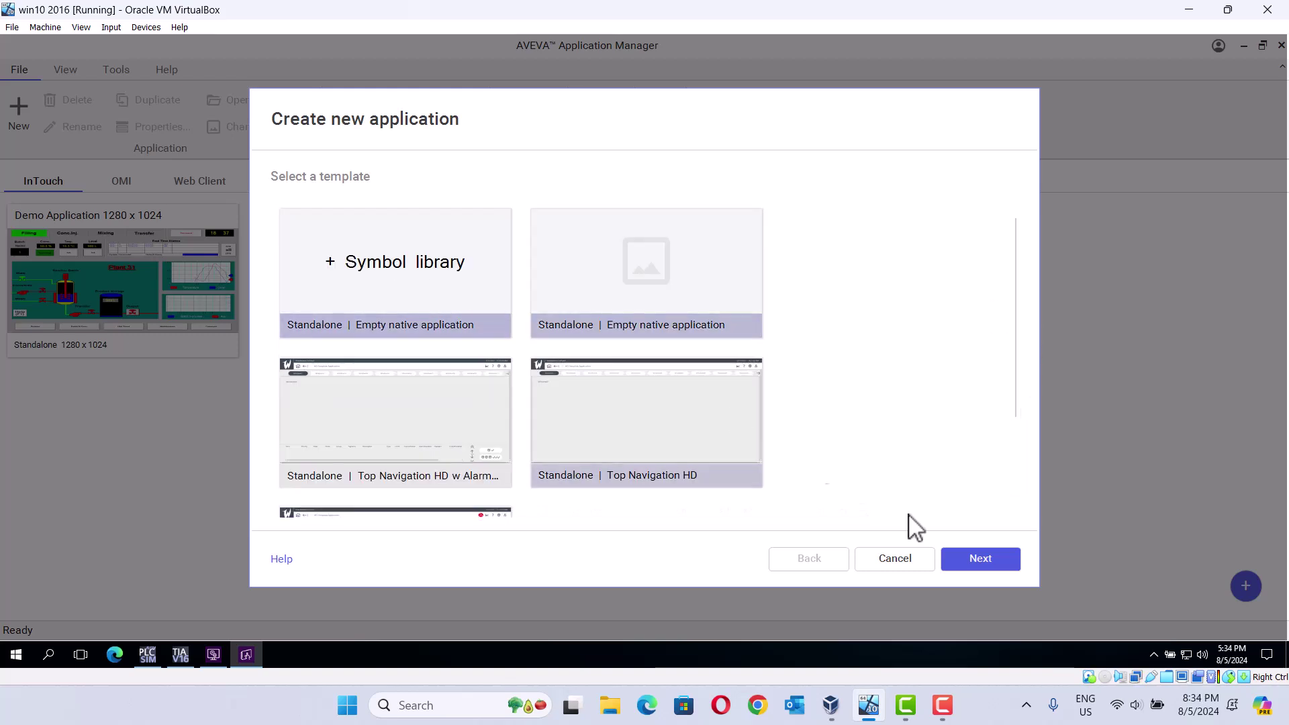
click(986, 562)
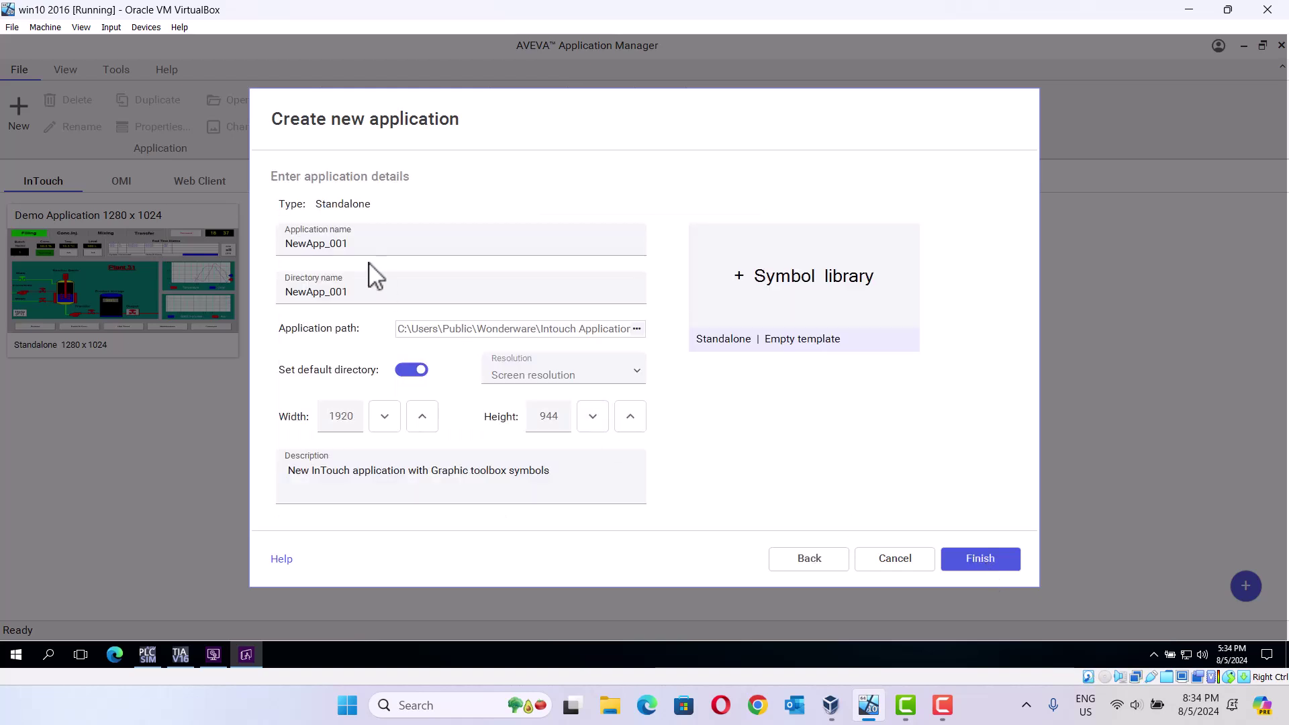
Step: Replace the default application name and attempt to finish
click(374, 246)
key(BackSpace)
key(BackSpace)
key(BackSpace)
key(BackSpace)
key(BackSpace)
key(BackSpace)
key(BackSpace)
key(BackSpace)
key(BackSpace)
text(opc)
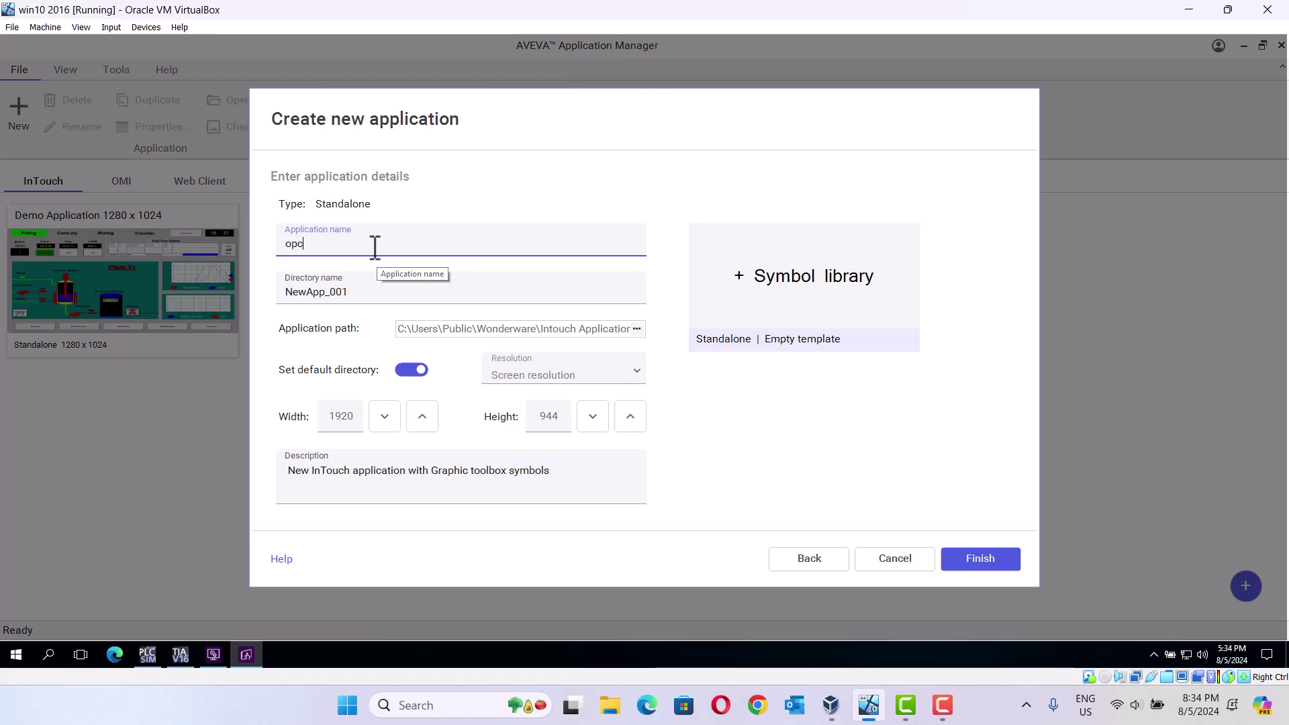
text(uq)
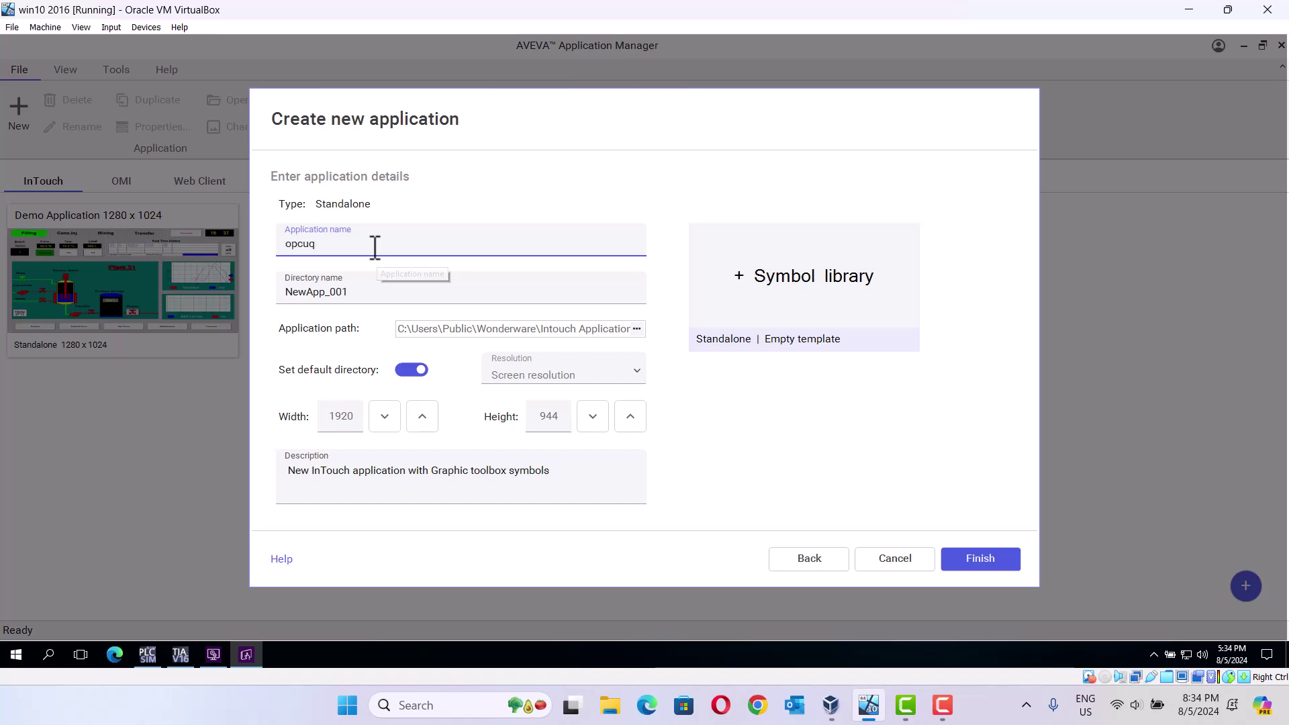
key(BackSpace)
click(997, 558)
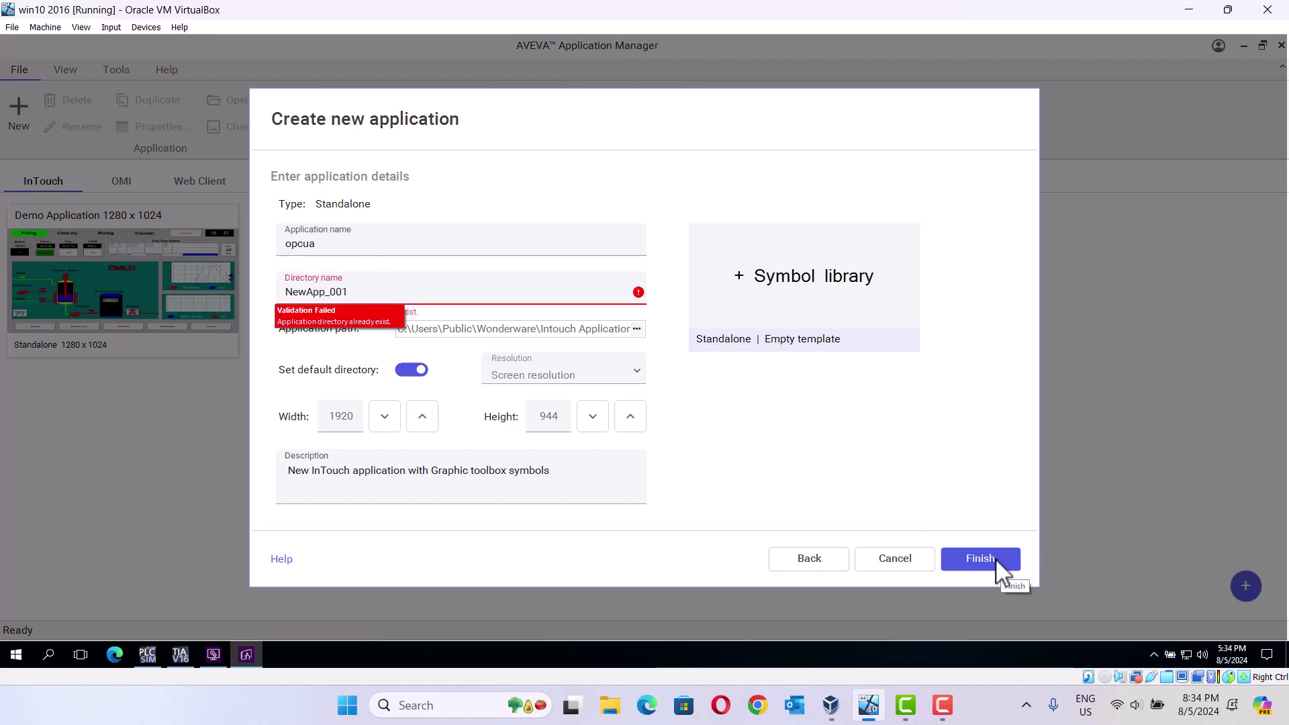
Step: Set the directory name to opcua_1, make the application name match, and finish
click(352, 291)
key(BackSpace)
key(BackSpace)
key(BackSpace)
key(BackSpace)
key(BackSpace)
key(BackSpace)
key(BackSpace)
key(BackSpace)
key(BackSpace)
key(BackSpace)
text(opcua)
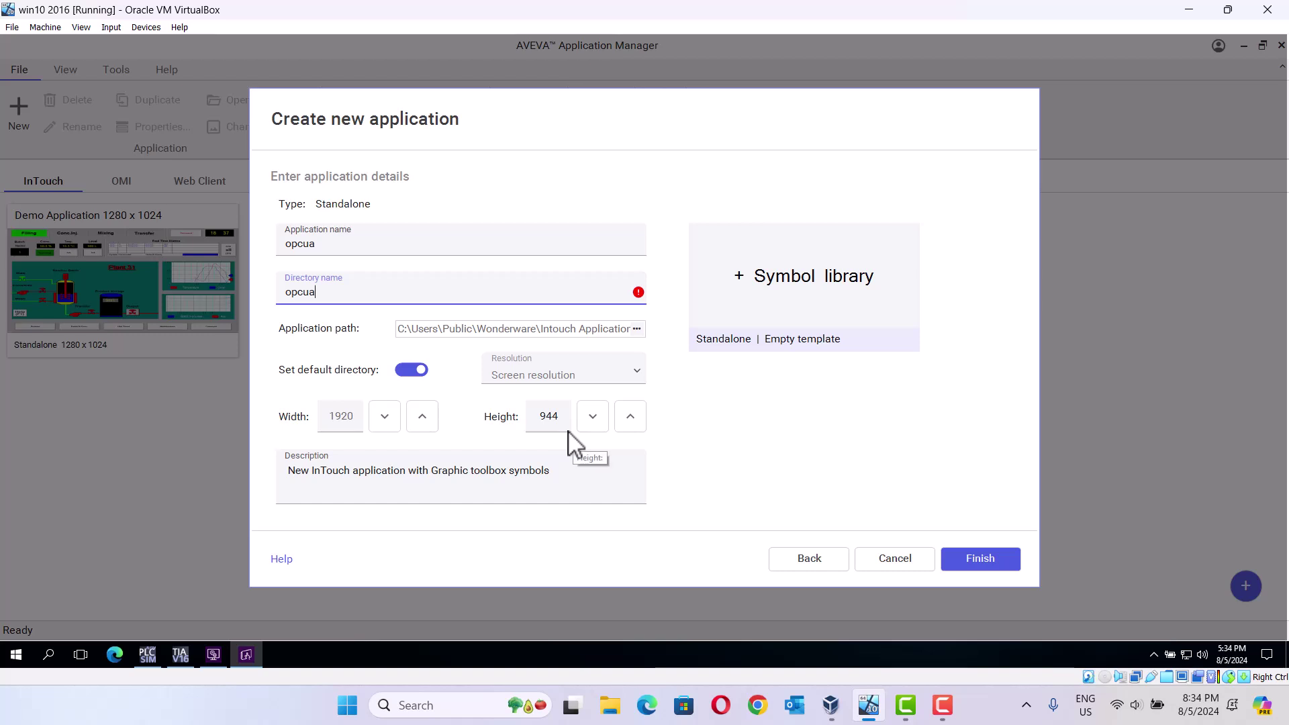
text(_1)
key(BackSpace)
key(BackSpace)
text(_1)
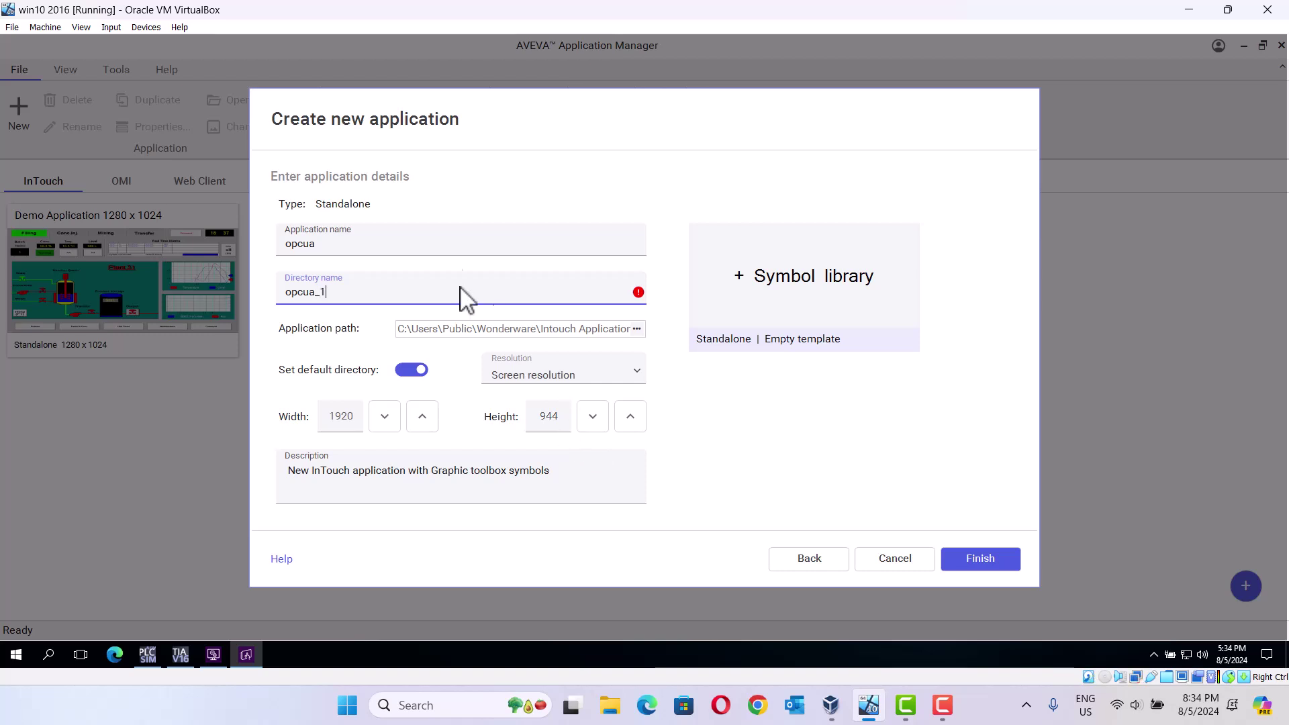
click(384, 247)
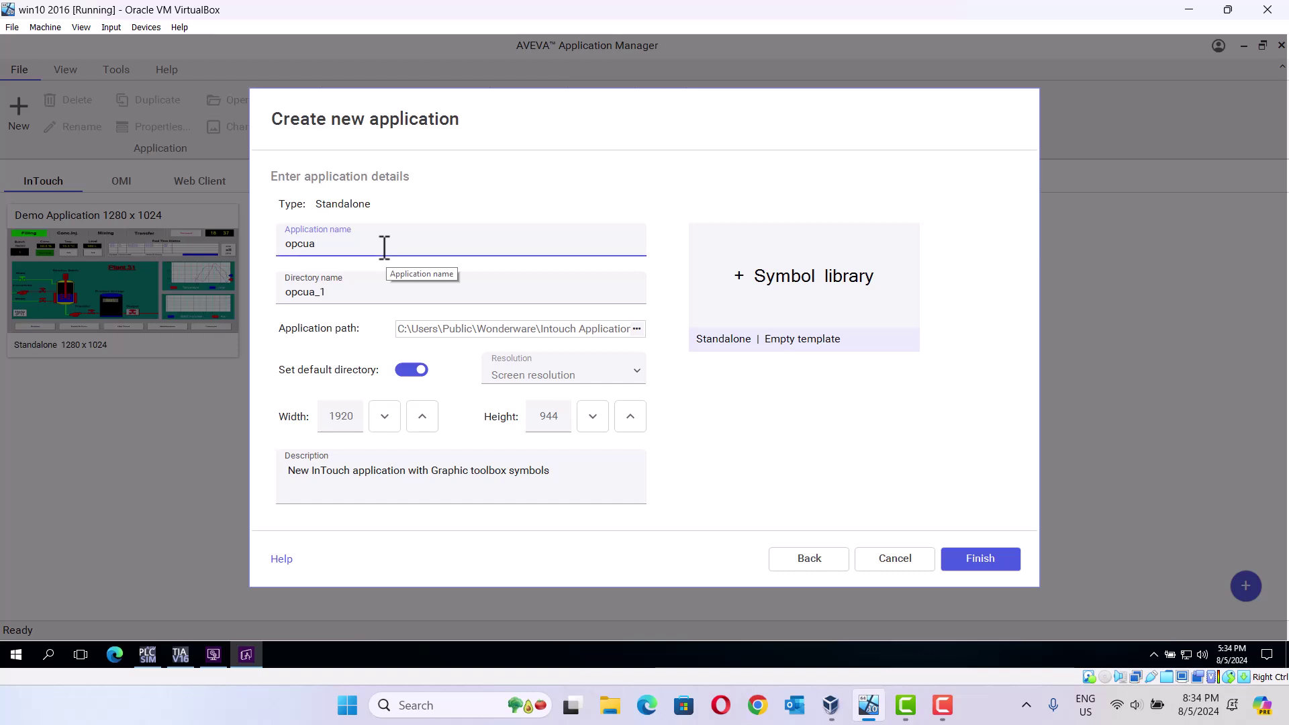
text(_1)
click(998, 566)
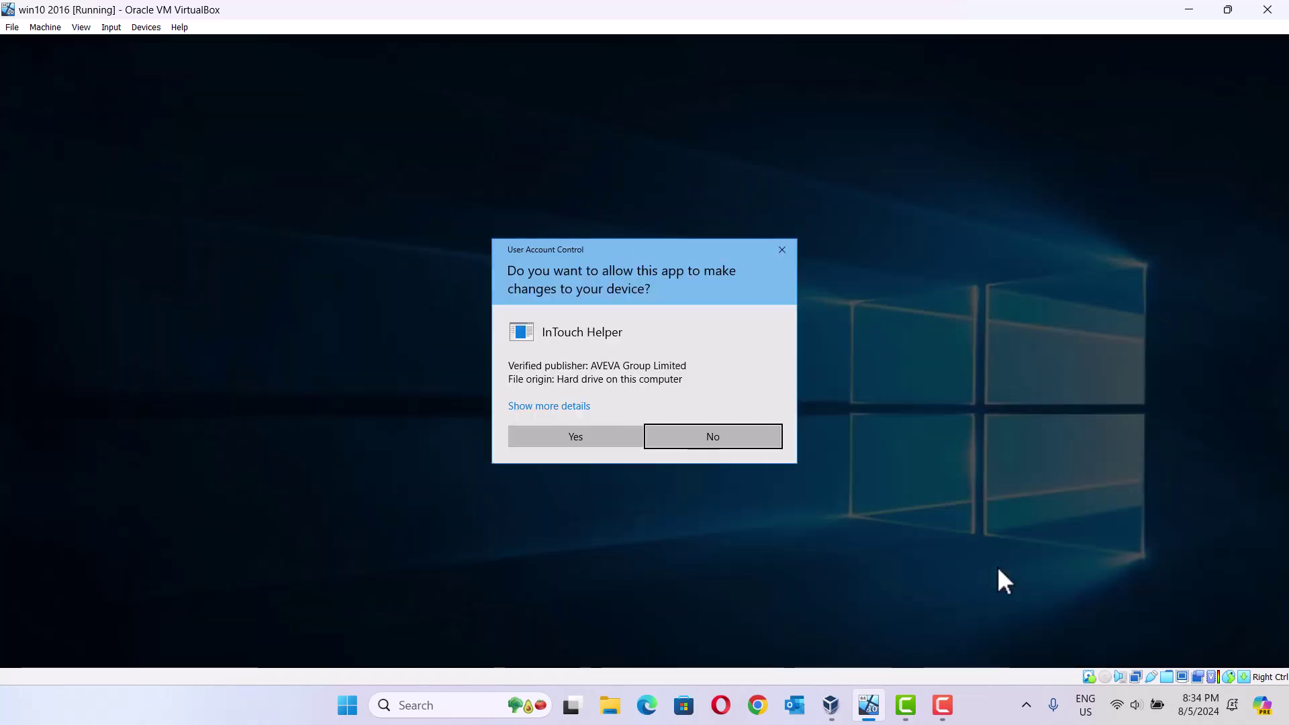
Step: Allow InTouch Helper, then accept OPC UA enabled on port 48032 with anonymous clients allowed
click(558, 437)
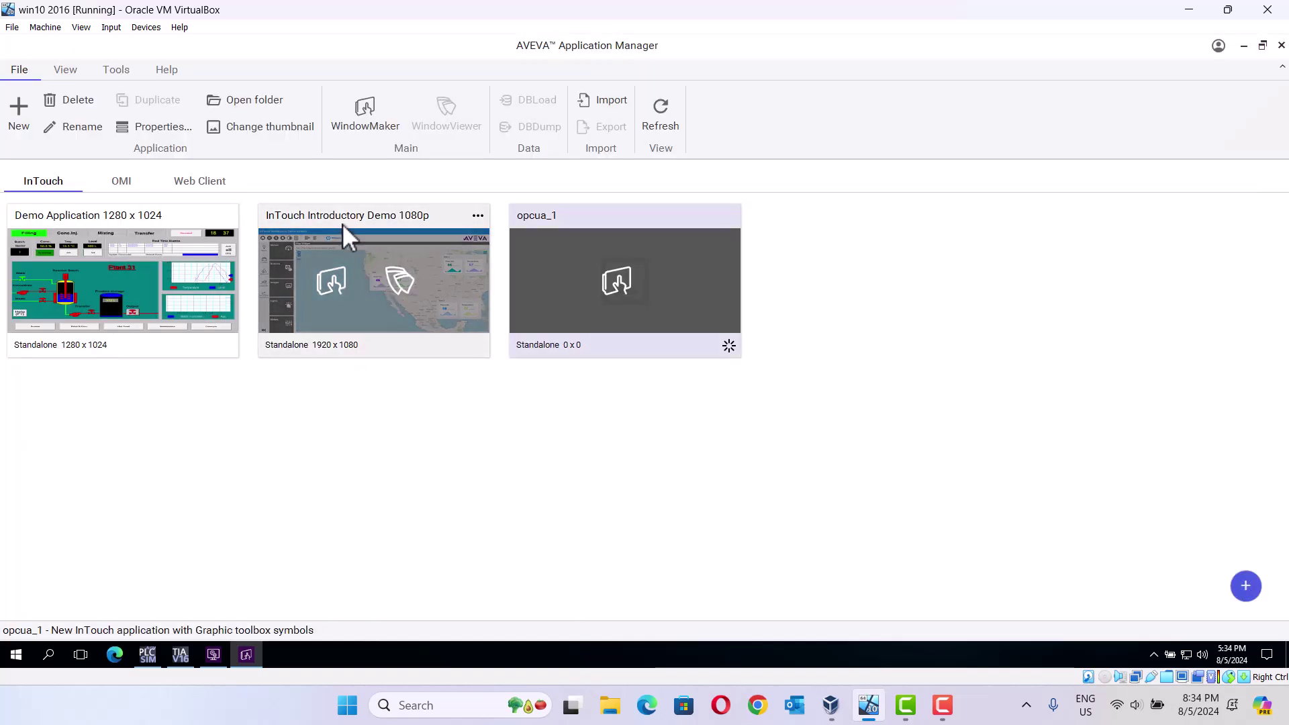
click(112, 75)
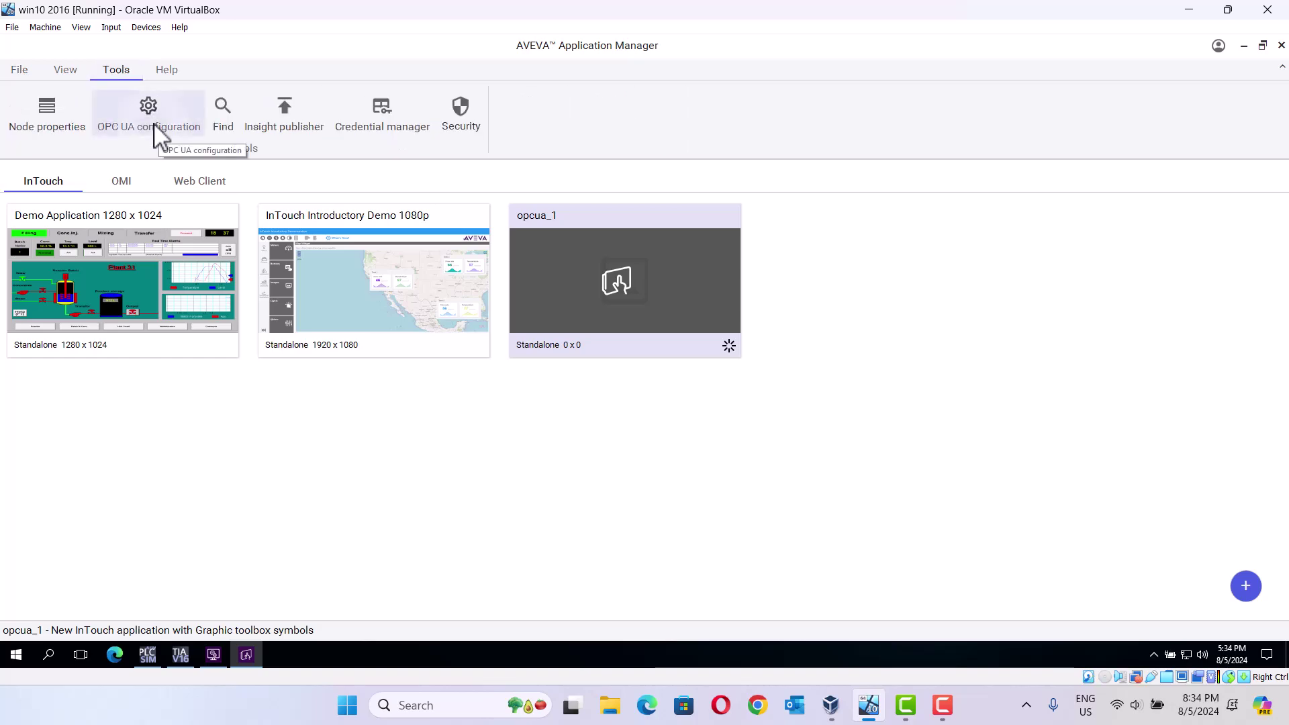
click(154, 126)
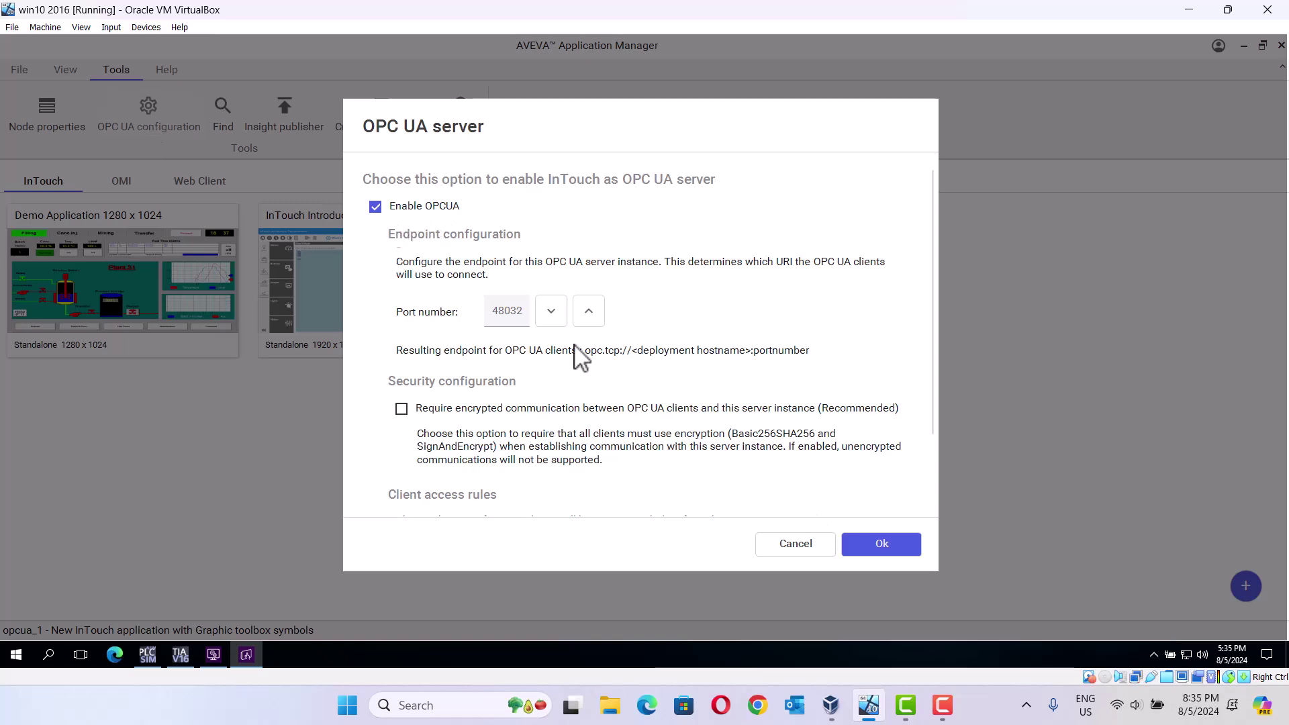
drag(932, 413, 948, 502)
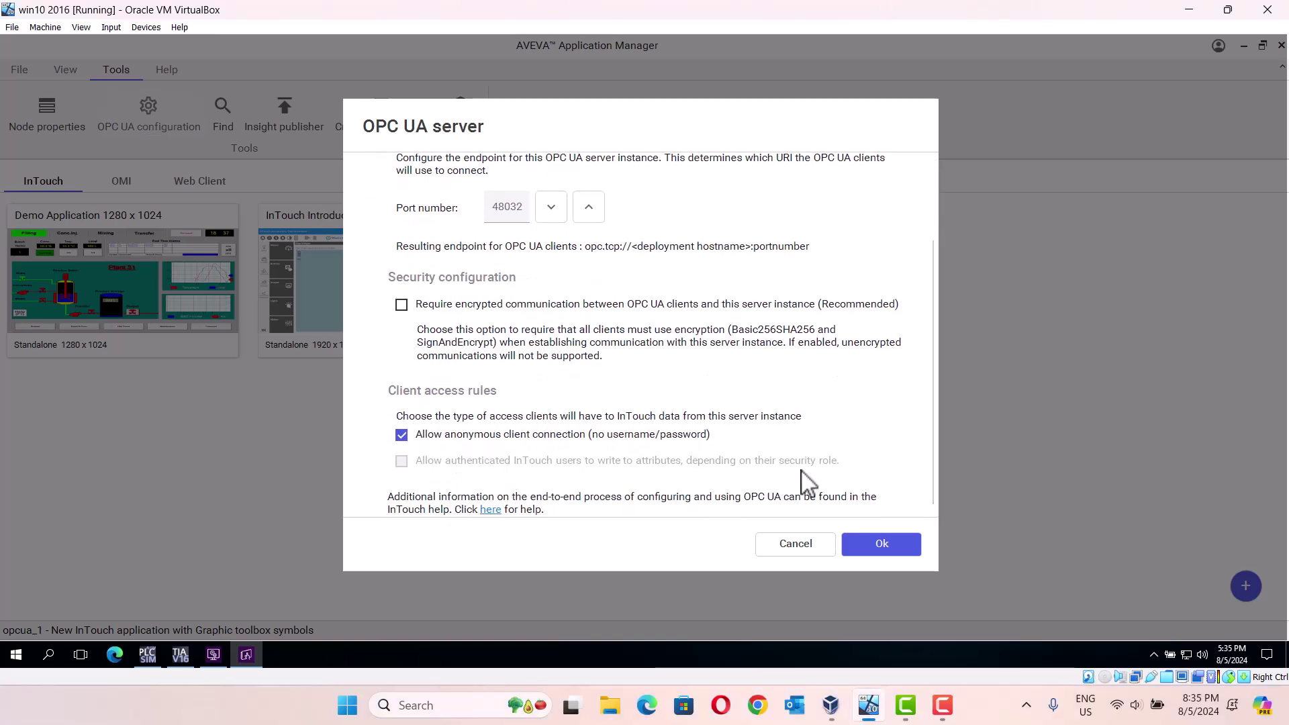
click(874, 543)
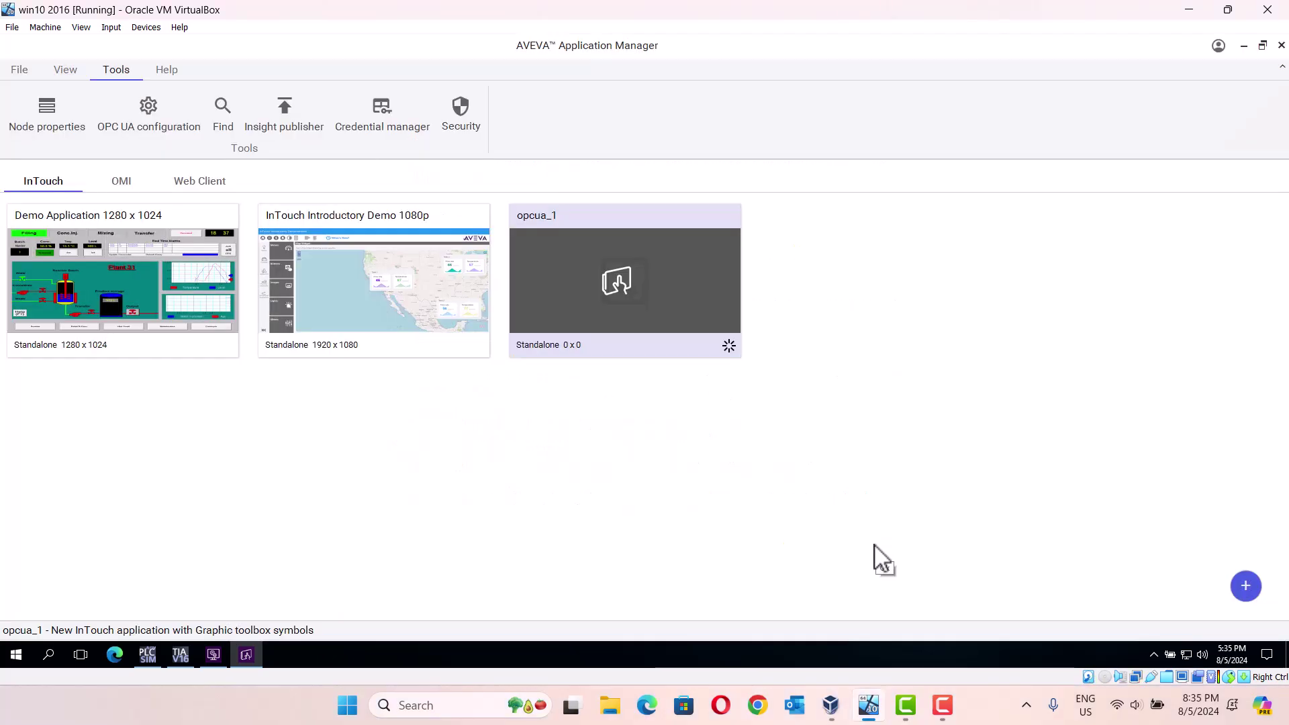
Step: Open opcua_1 in WindowMaker and create a new window named 'test'
click(622, 300)
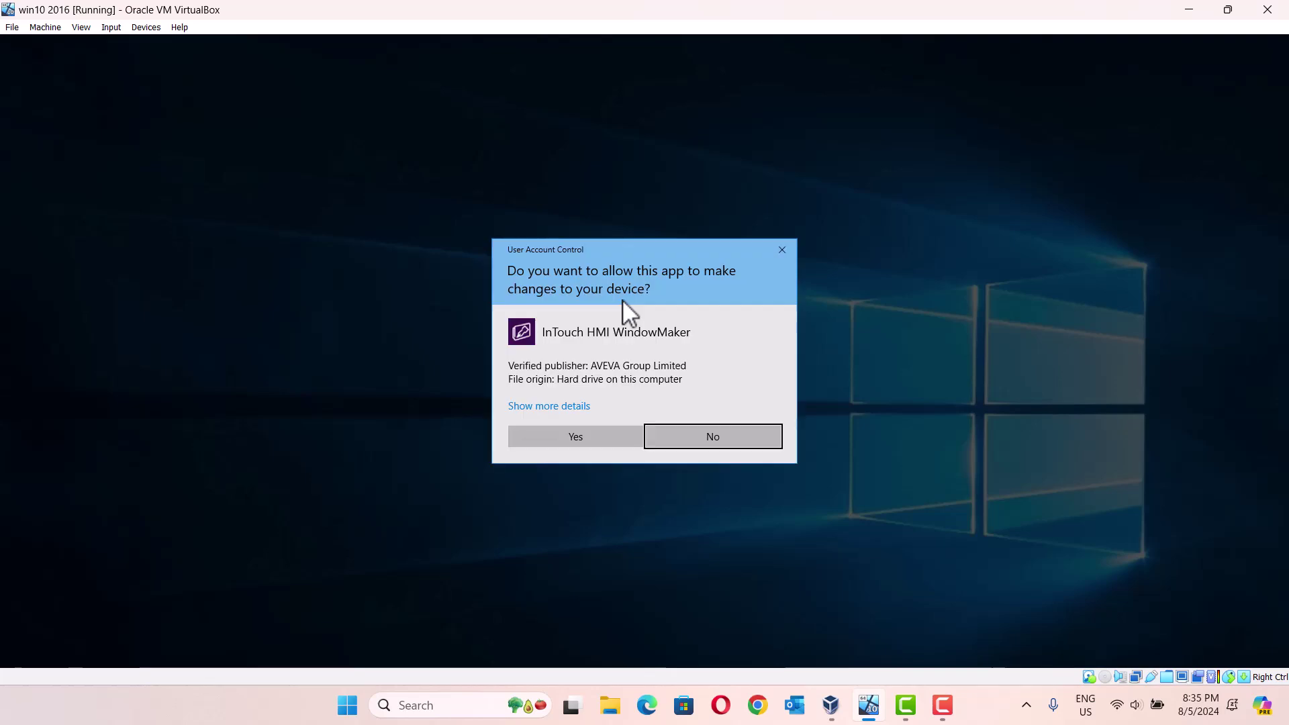
click(570, 443)
click(571, 438)
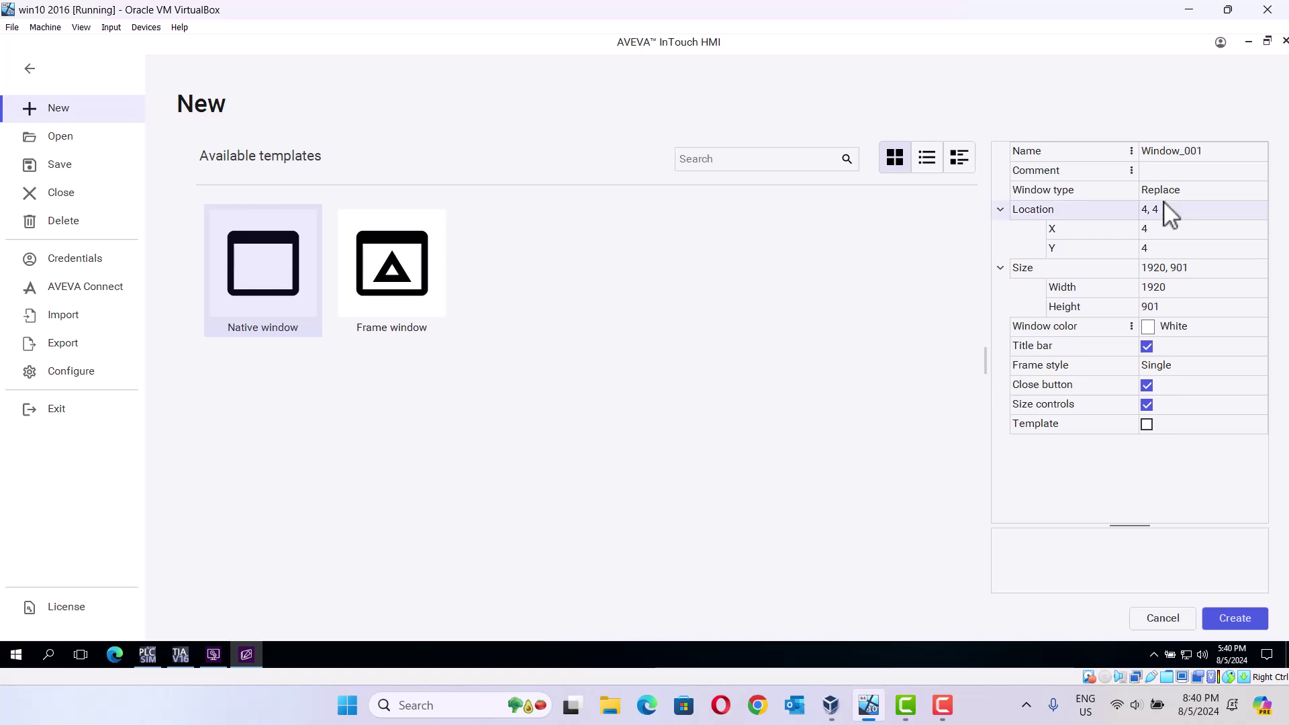
click(1209, 153)
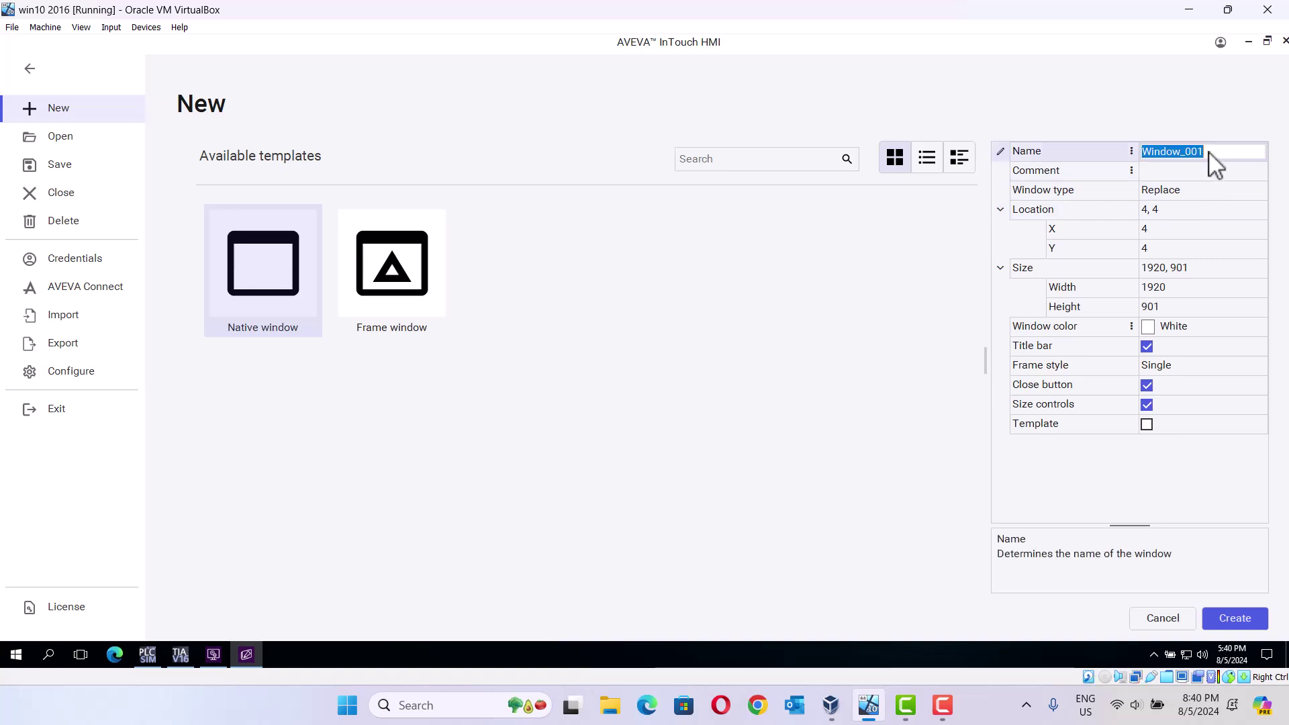
text(test)
click(1234, 614)
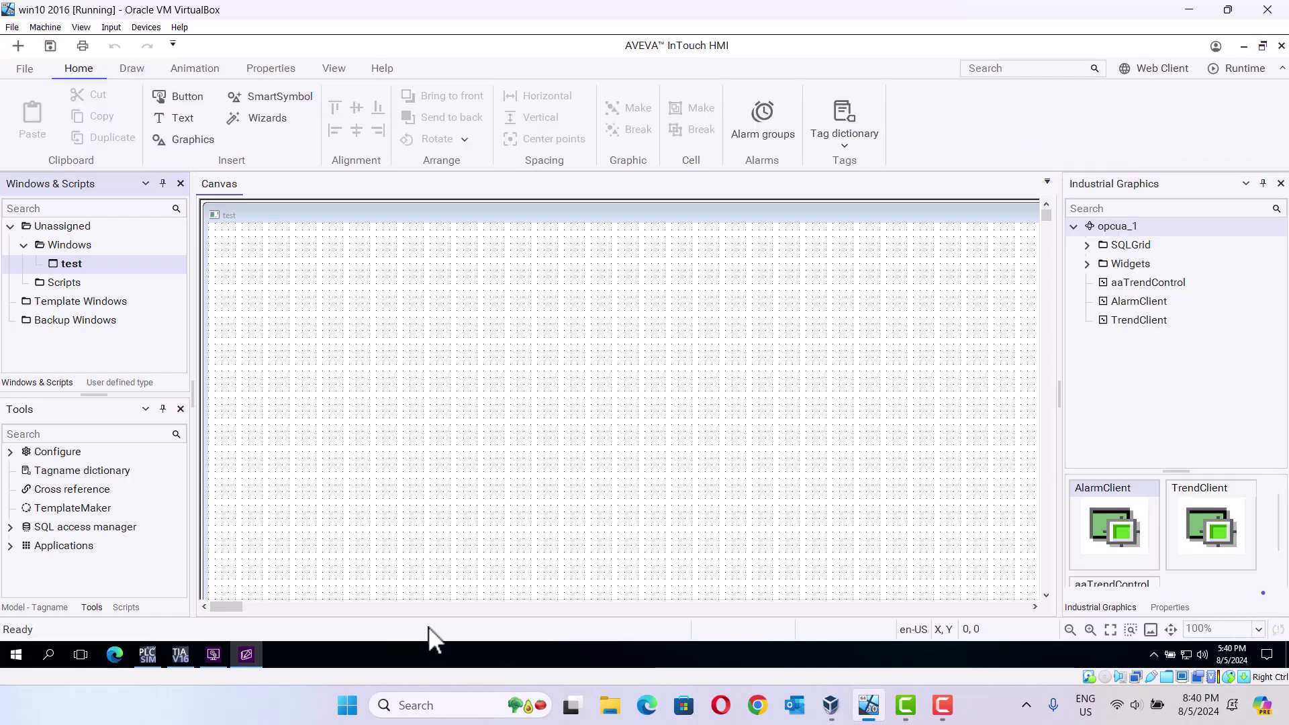
Step: Open the Access names list from the configuration settings
click(9, 456)
click(10, 453)
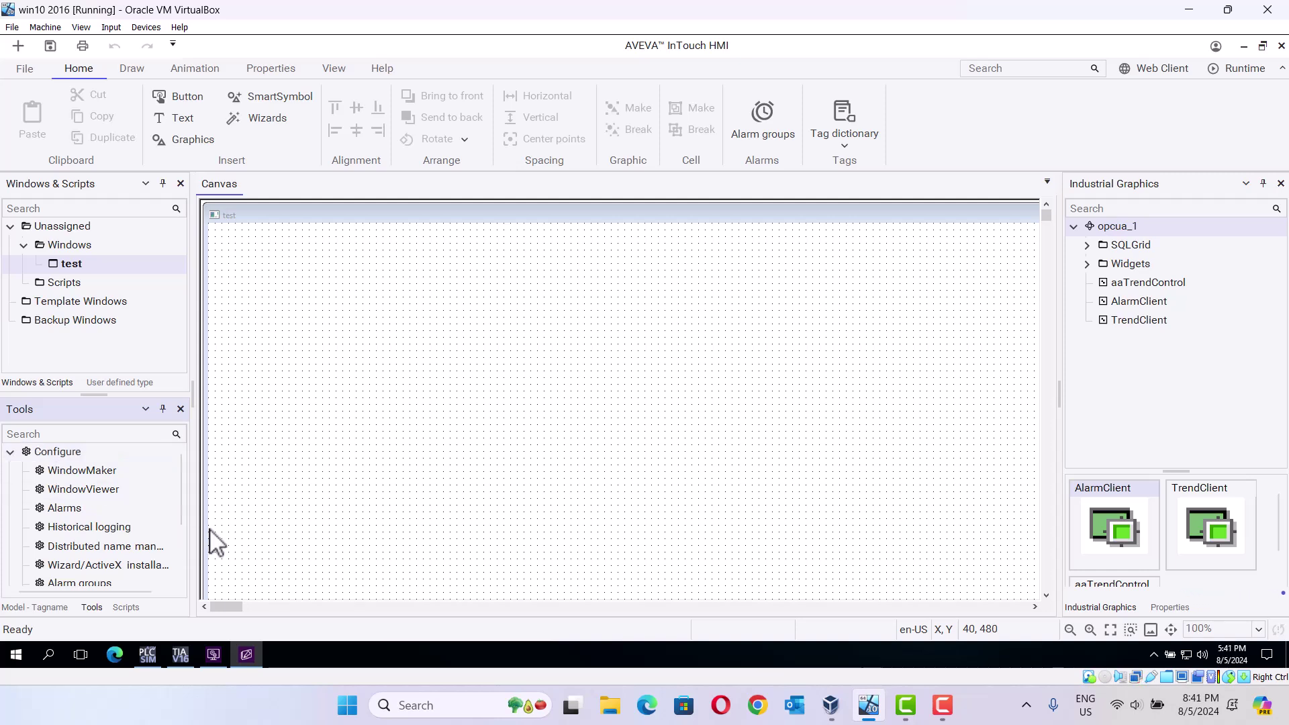
drag(180, 517, 172, 584)
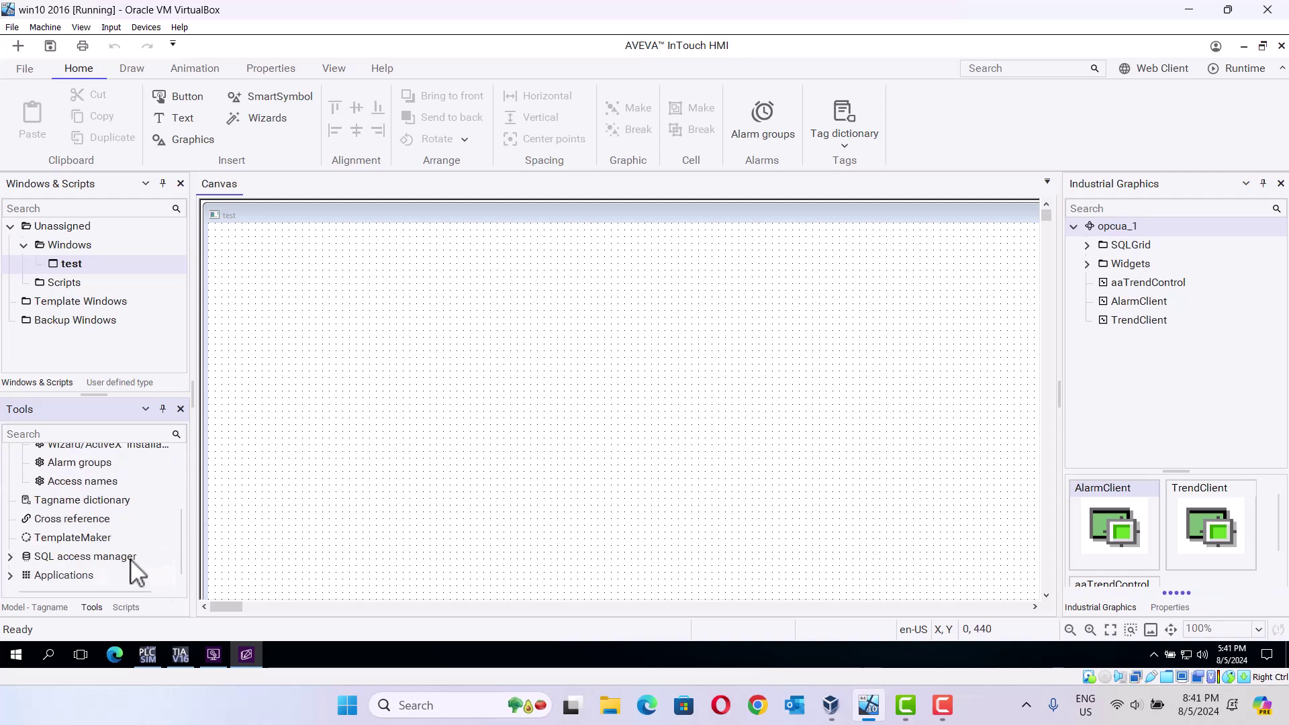
click(81, 482)
double_click(80, 481)
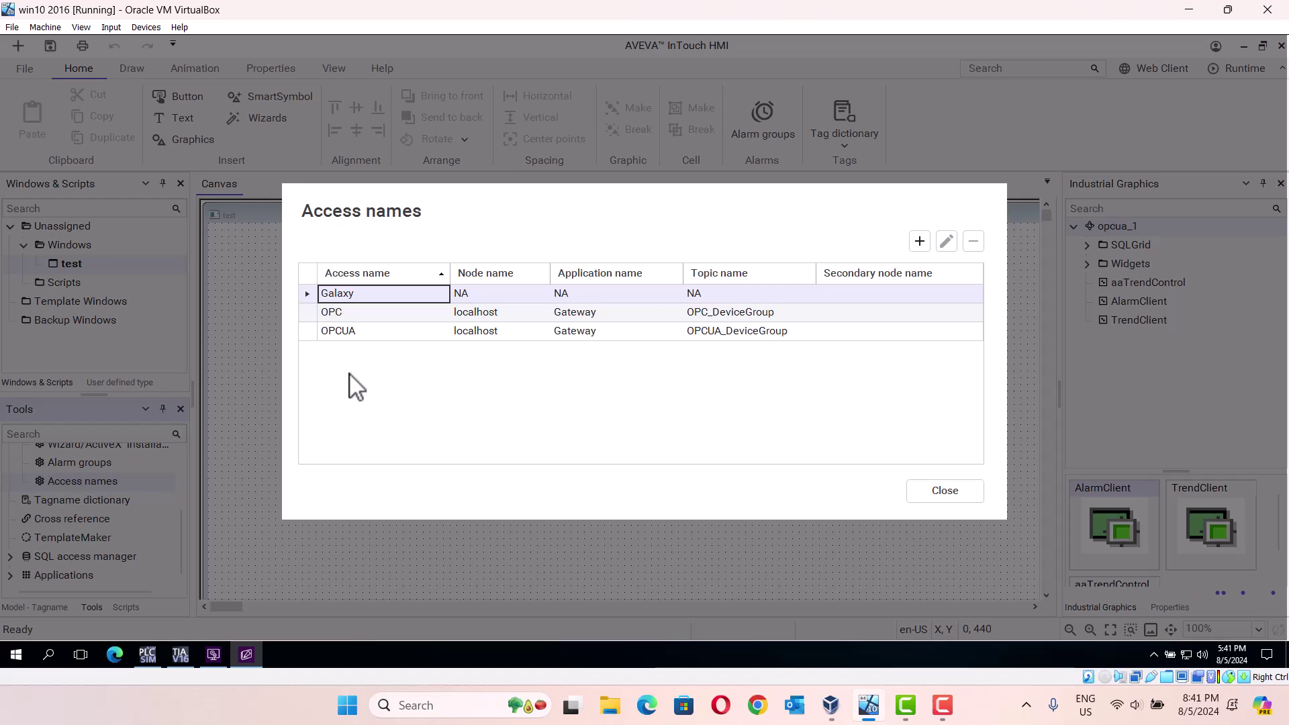
Step: Fill in a new access name opcua_test with node localhost and application Gateway
click(919, 242)
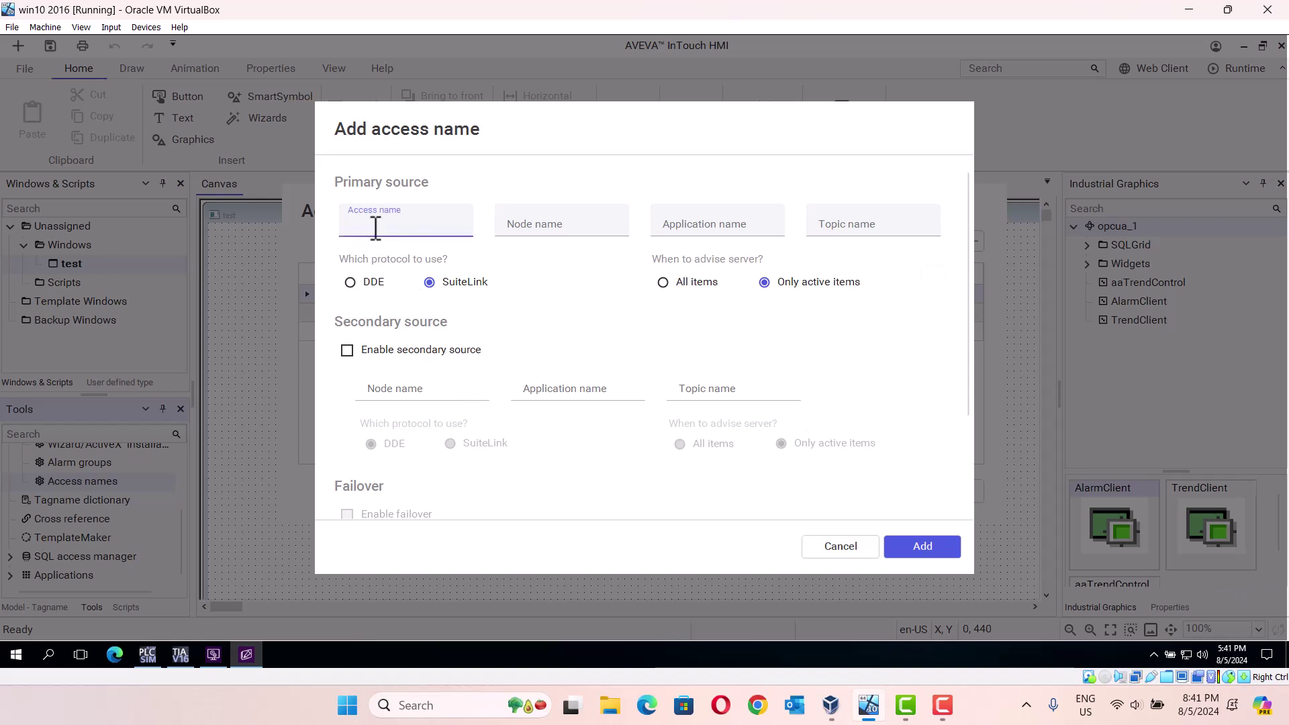
text(opcua_test)
click(525, 226)
text(loca)
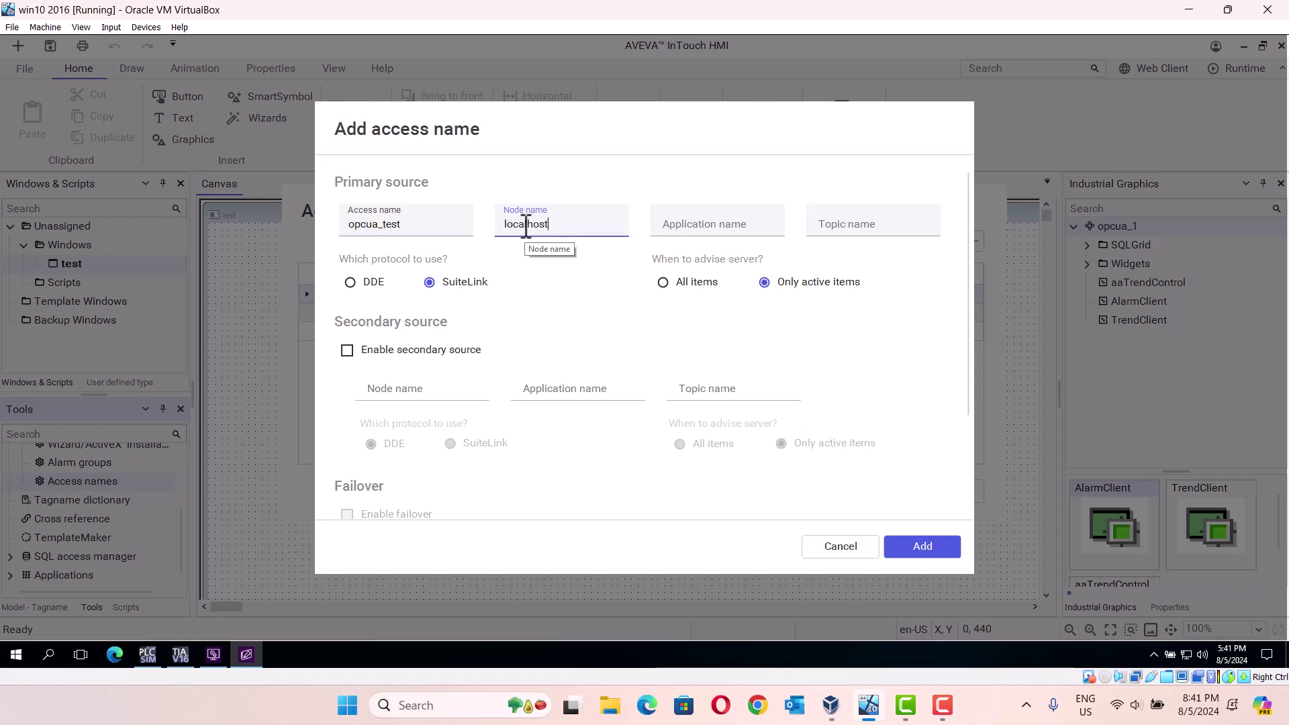
click(676, 235)
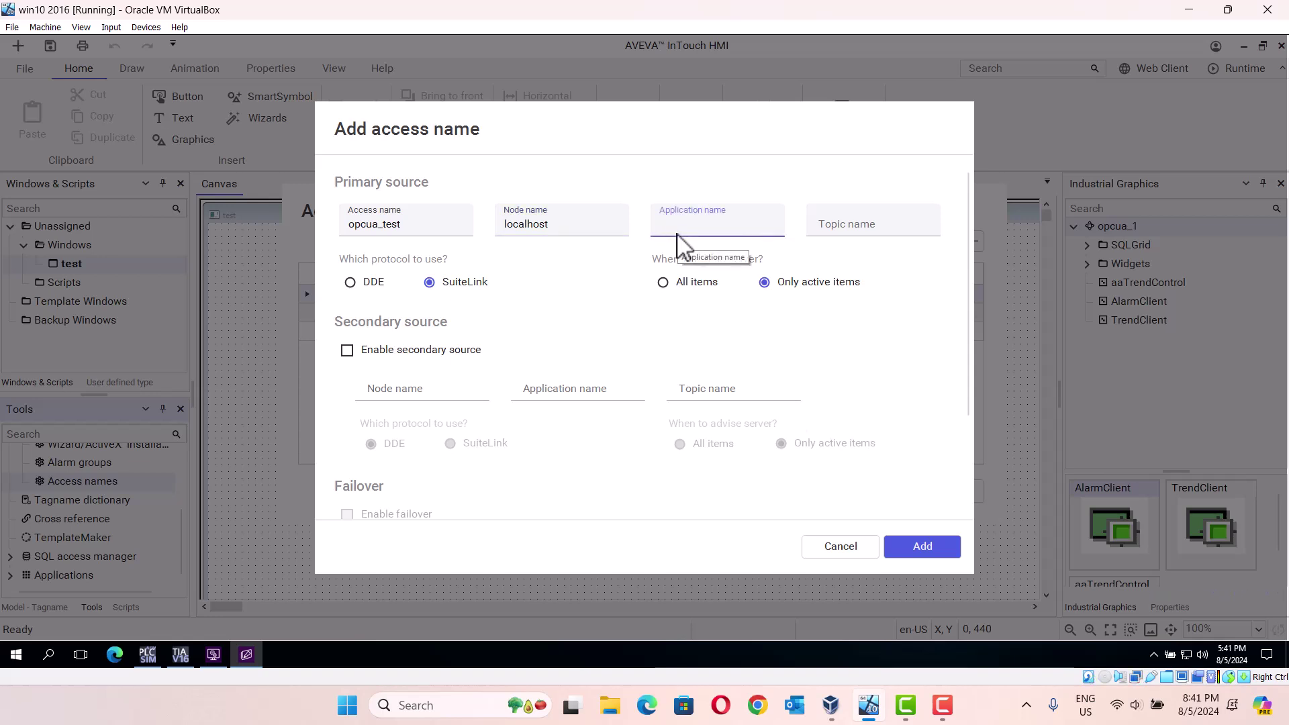
text(Gateway)
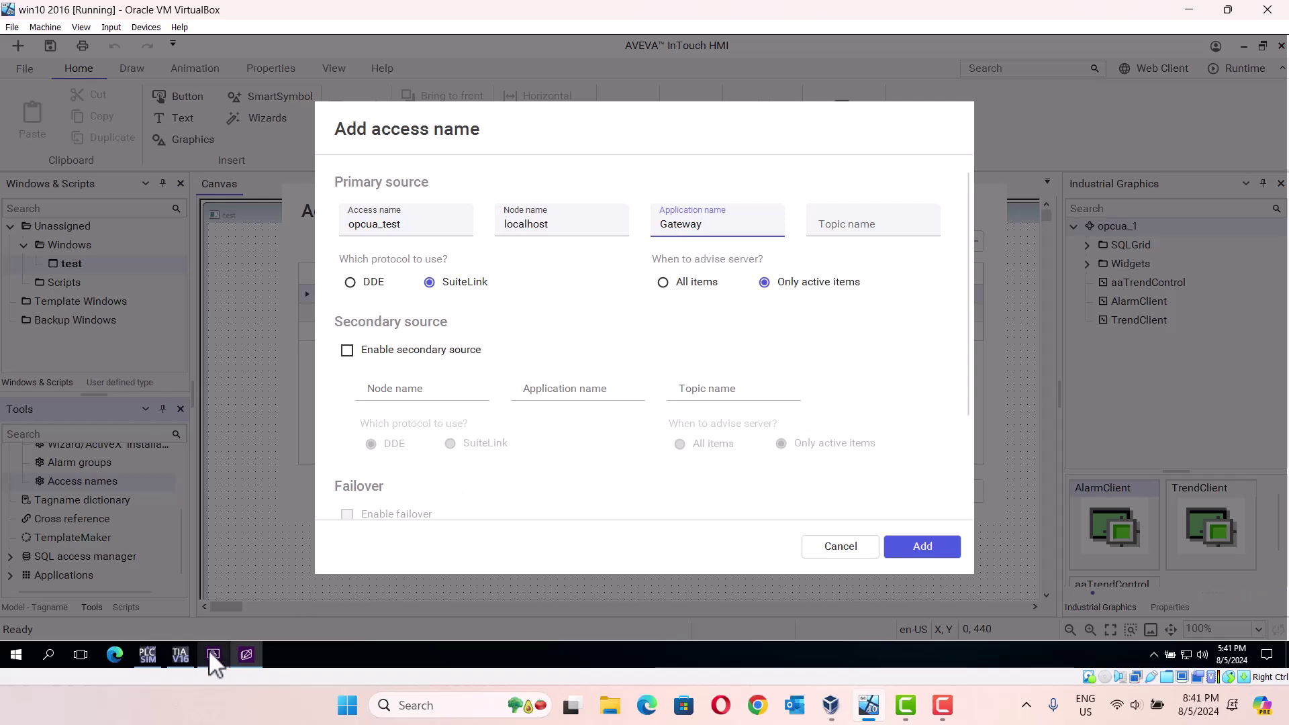
click(211, 654)
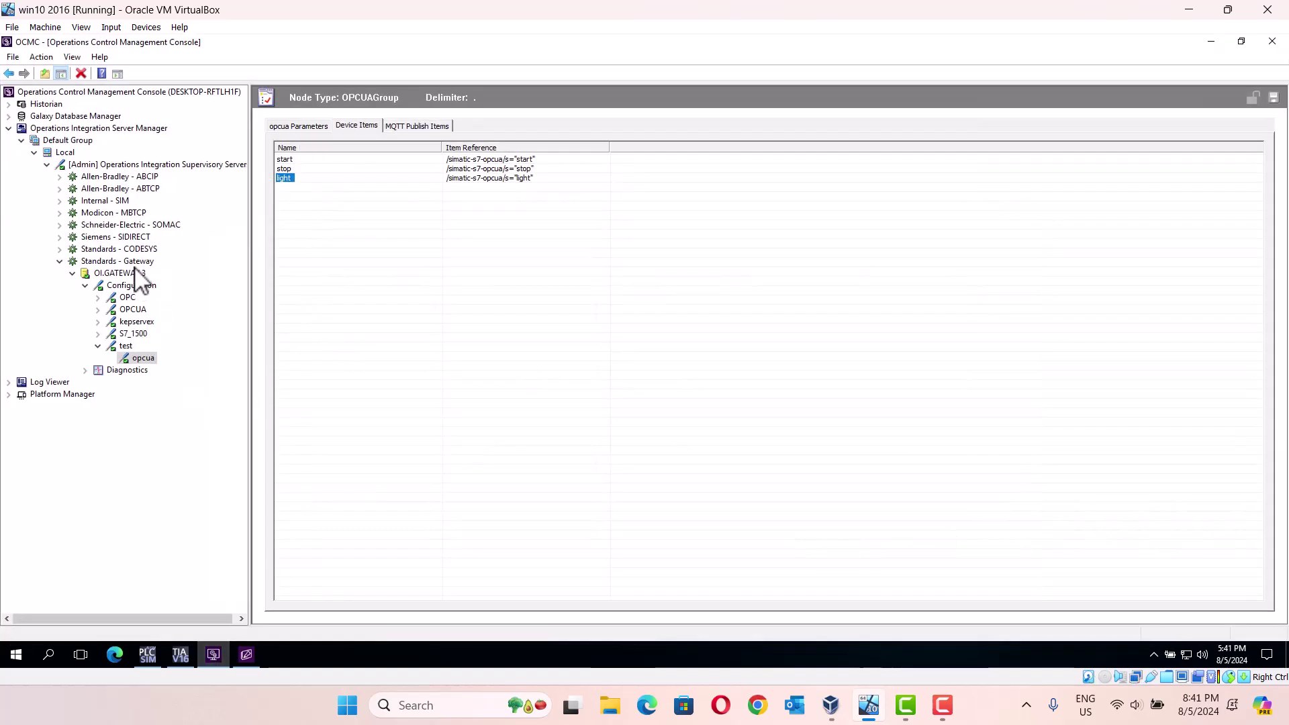
Step: Copy the device group name test_opcua from the opcua Parameters tab and minimize the console
click(306, 125)
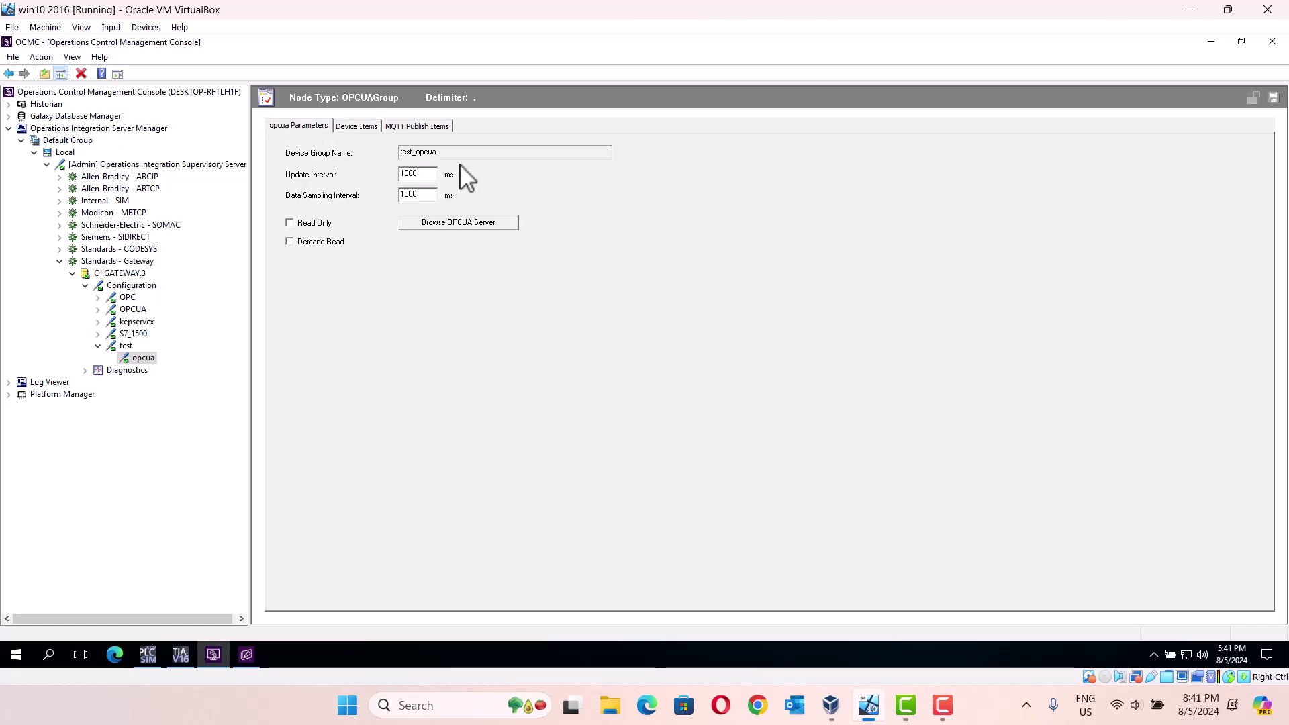
double_click(425, 157)
right_click(425, 155)
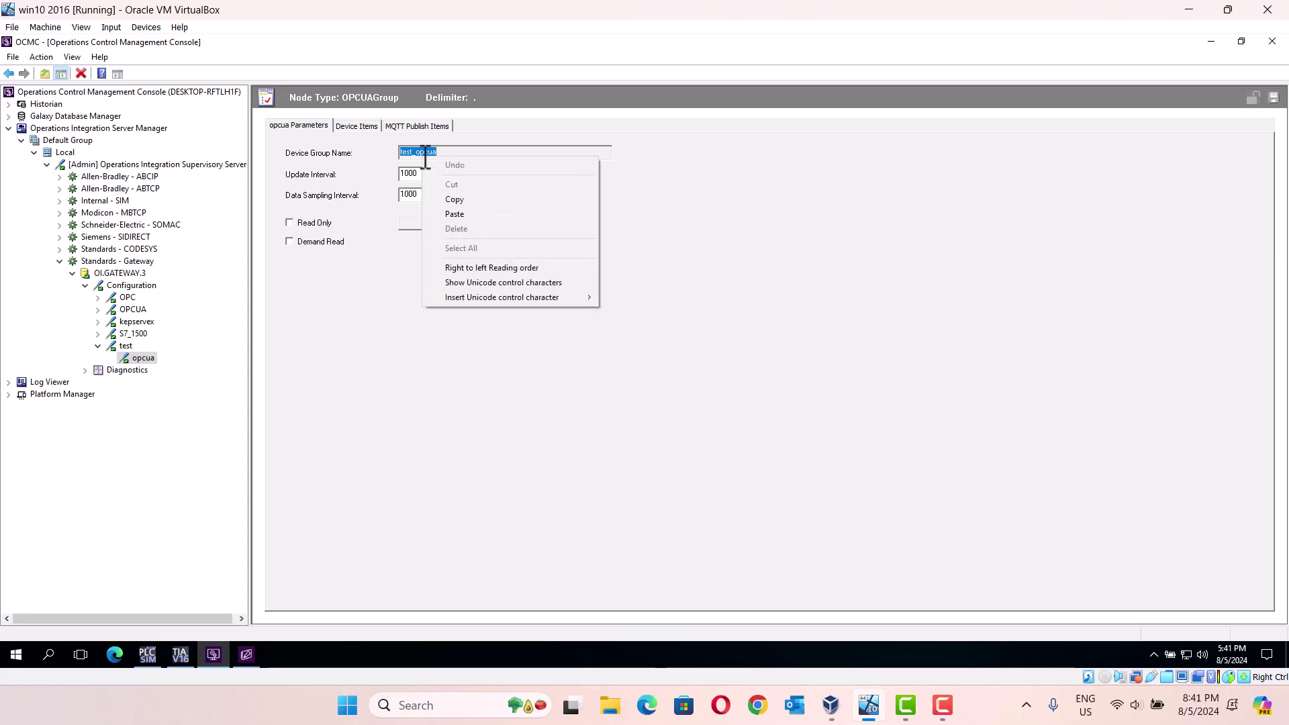
click(462, 200)
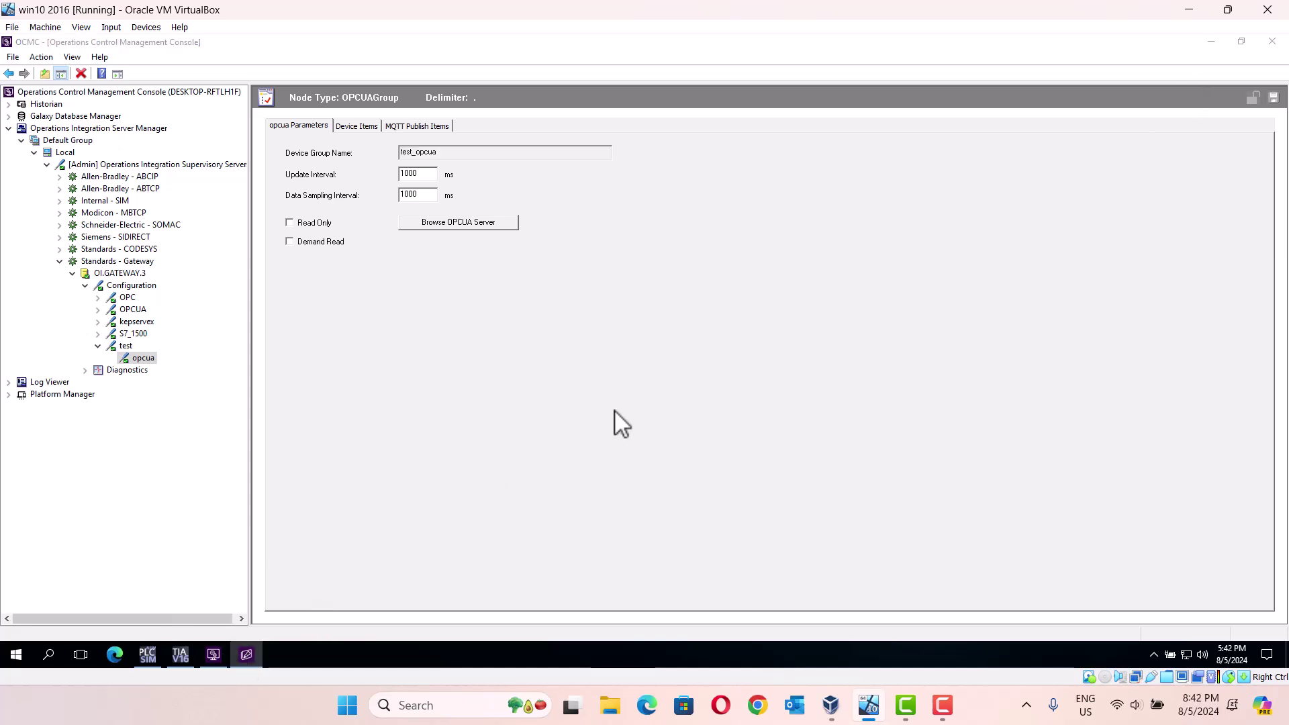
click(1211, 42)
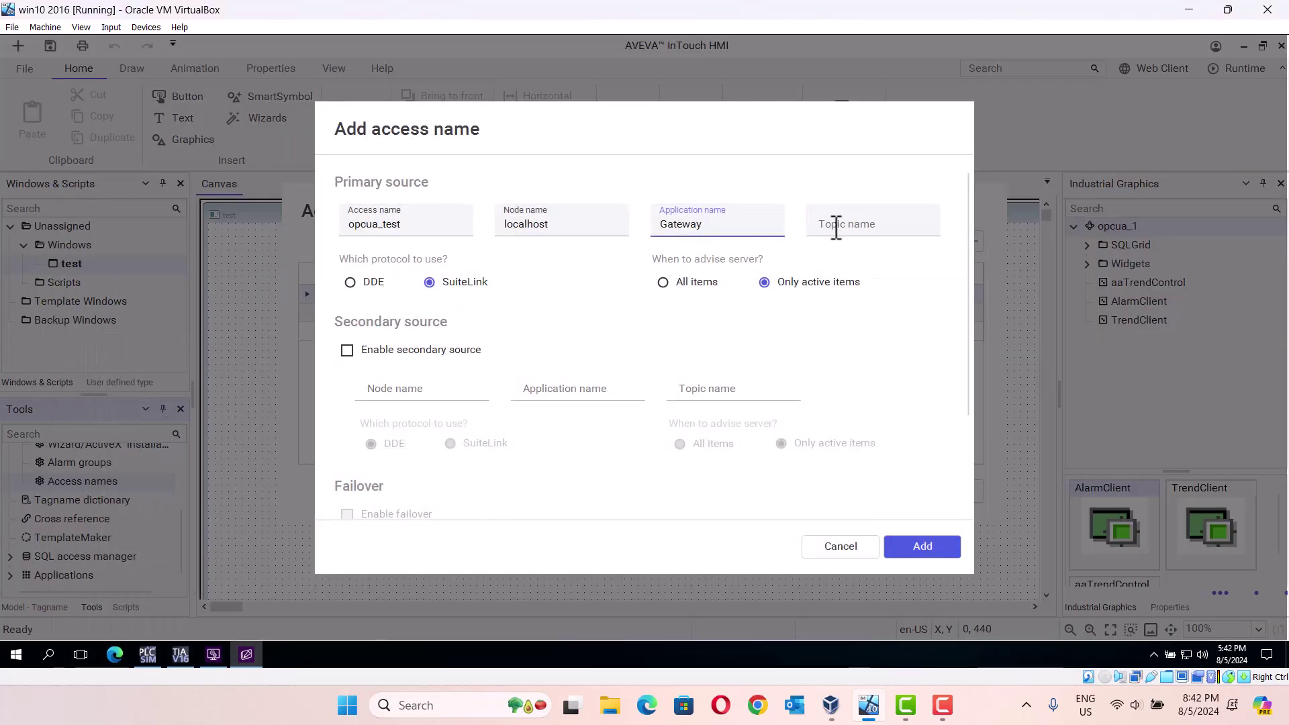
Step: Paste test_opcua as the topic name, add the opcua_test access name, and close the list
click(830, 227)
right_click(829, 227)
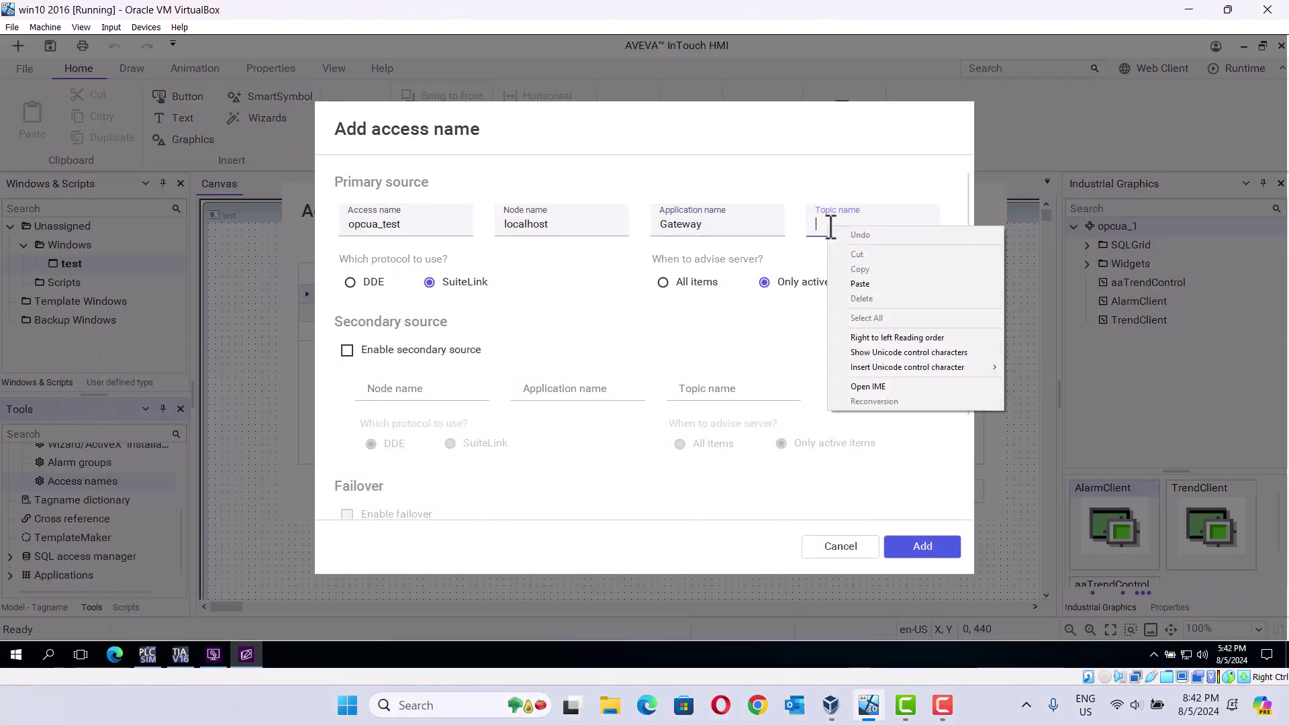
click(866, 284)
click(921, 545)
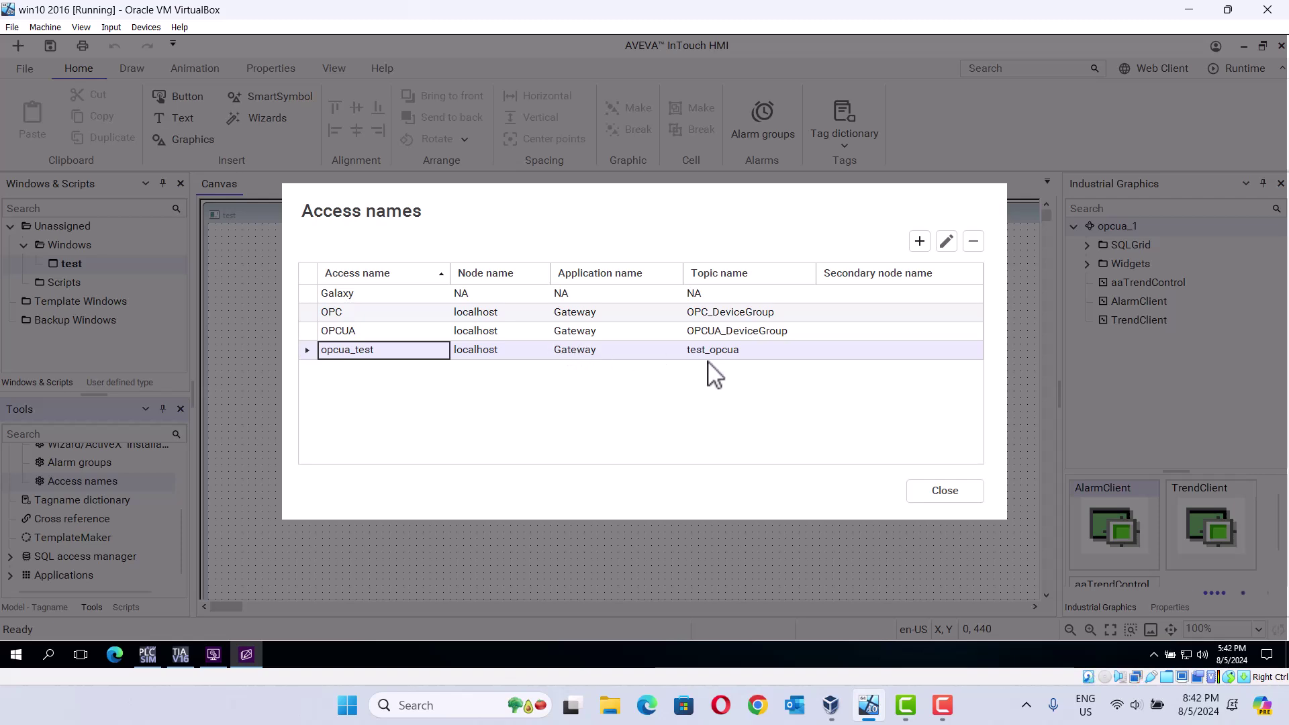
click(945, 490)
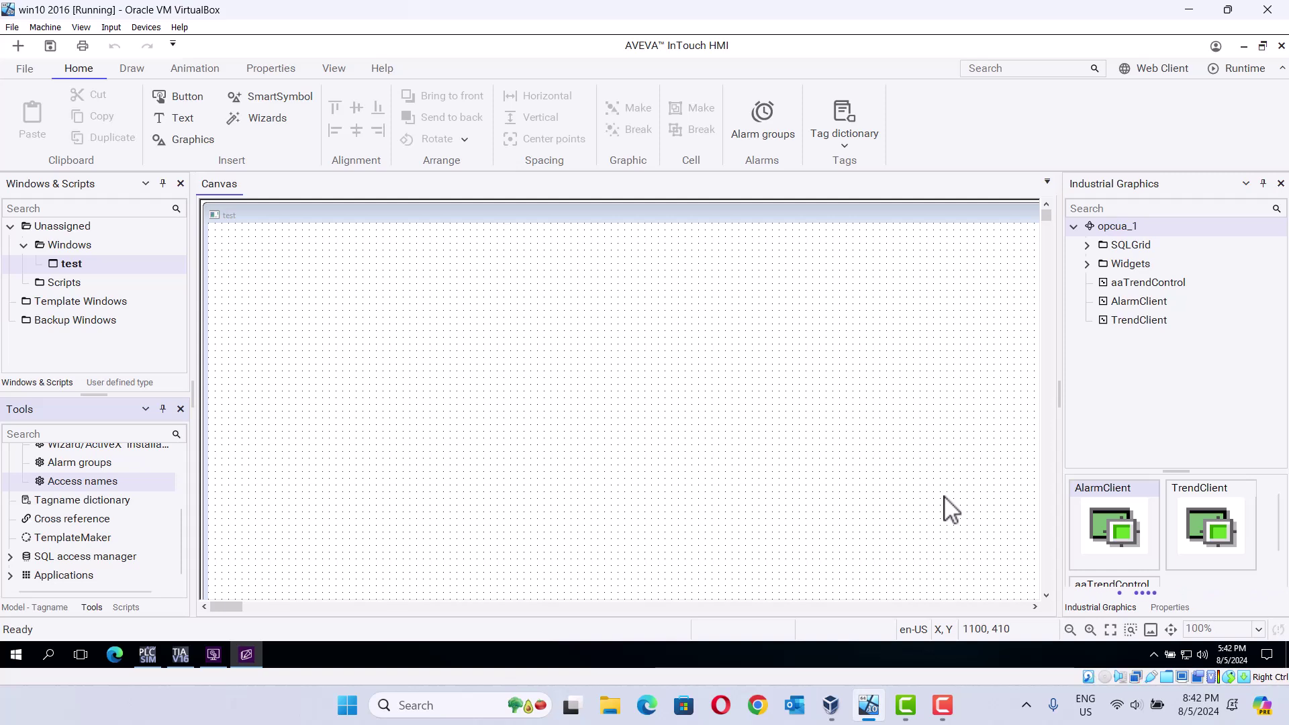
Step: Place a Circular Light from the Lights wizards to the right of the two Text buttons
click(185, 97)
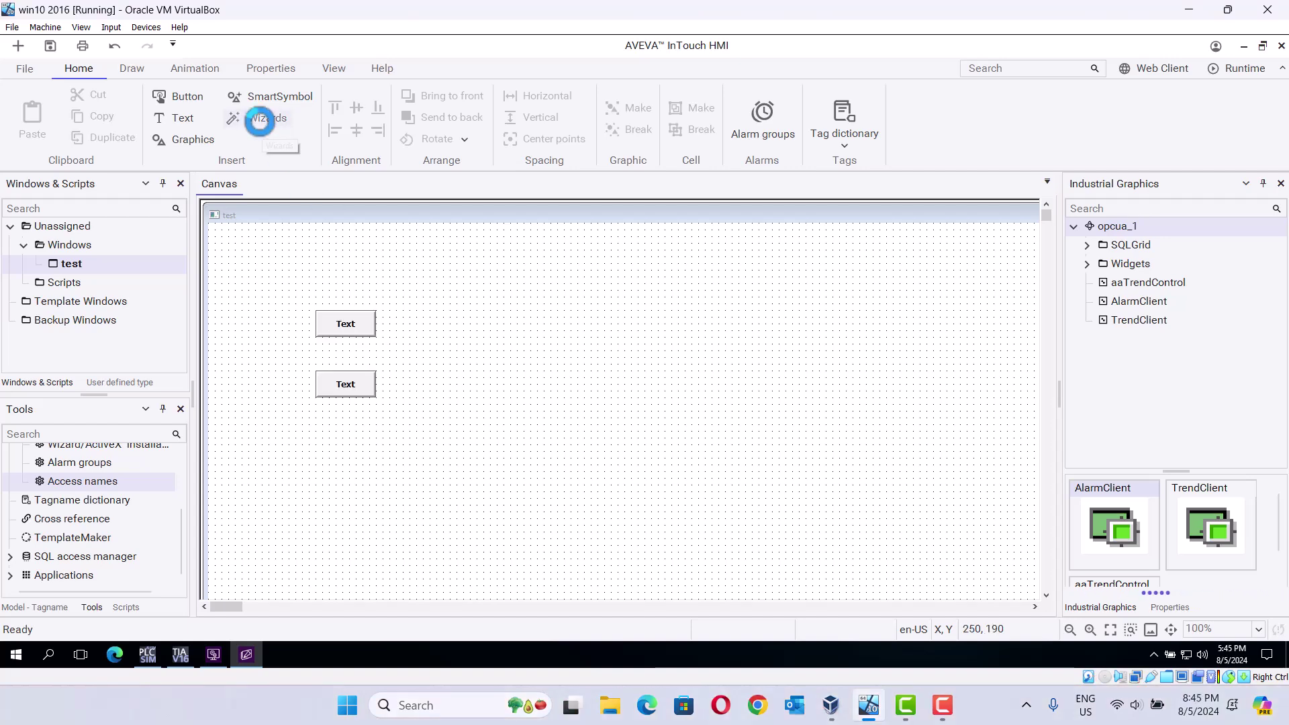
click(259, 120)
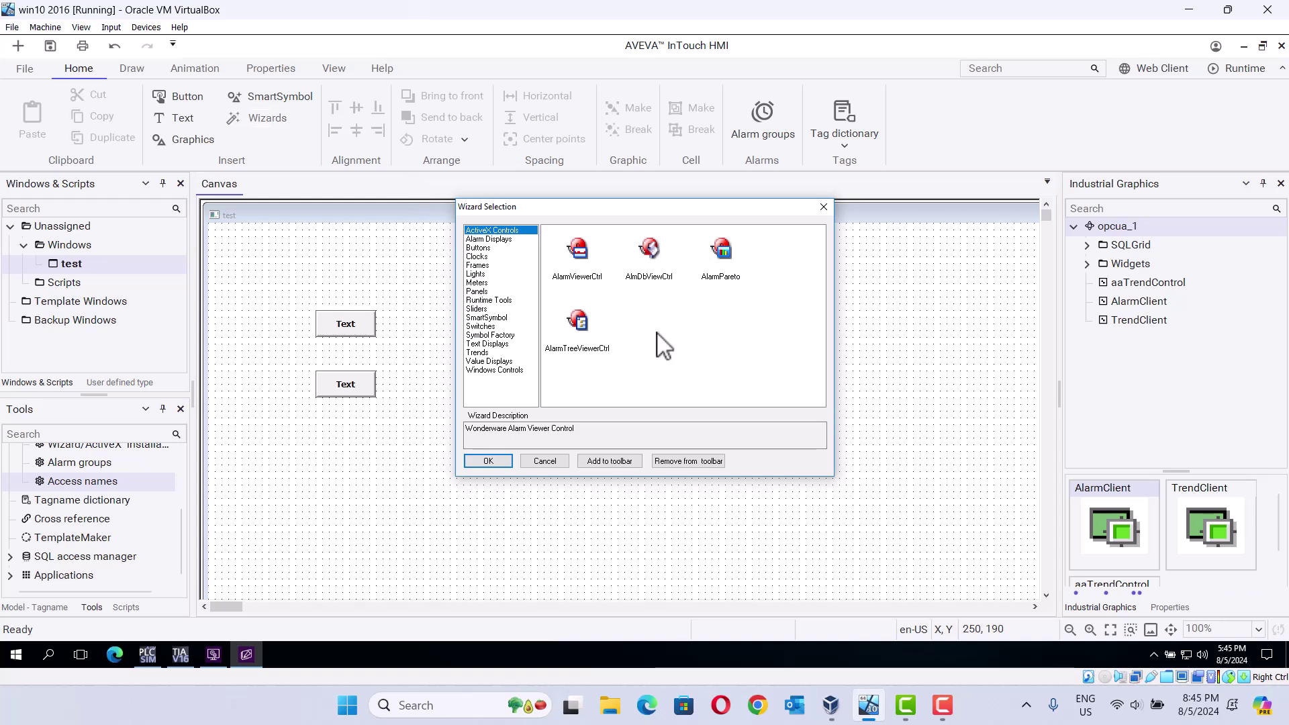
key(l)
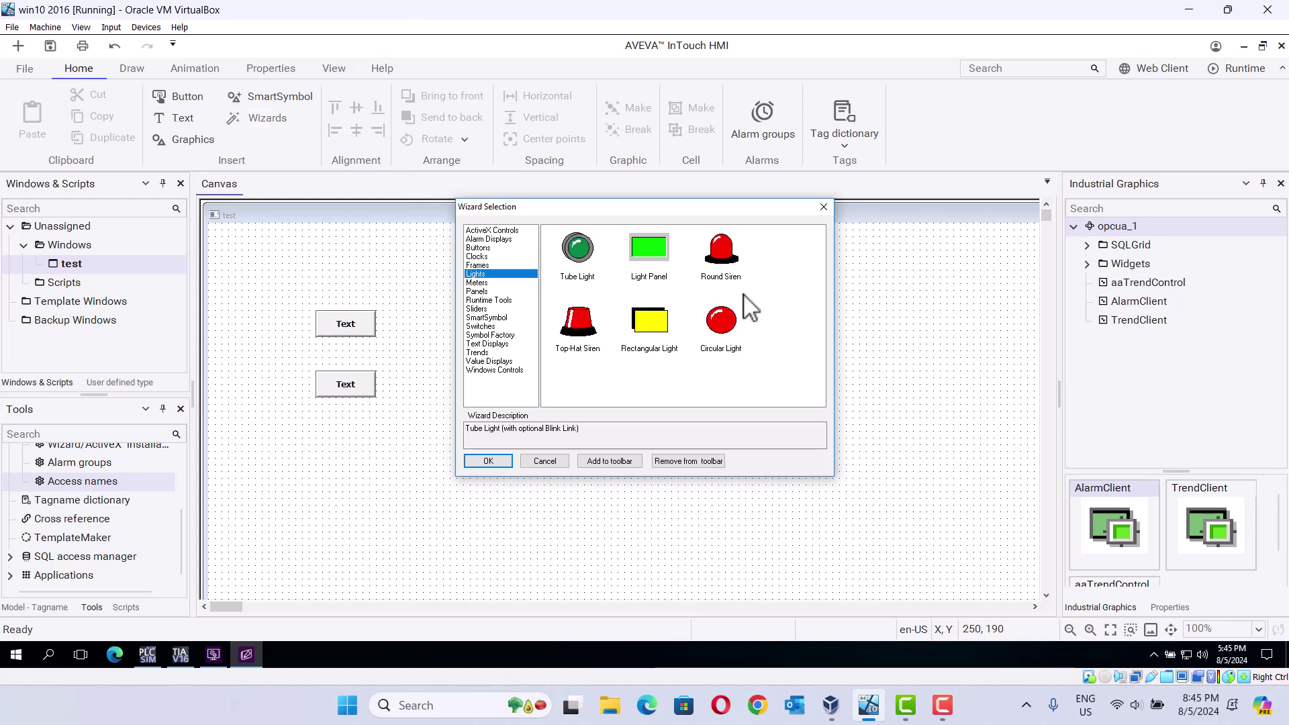
click(732, 315)
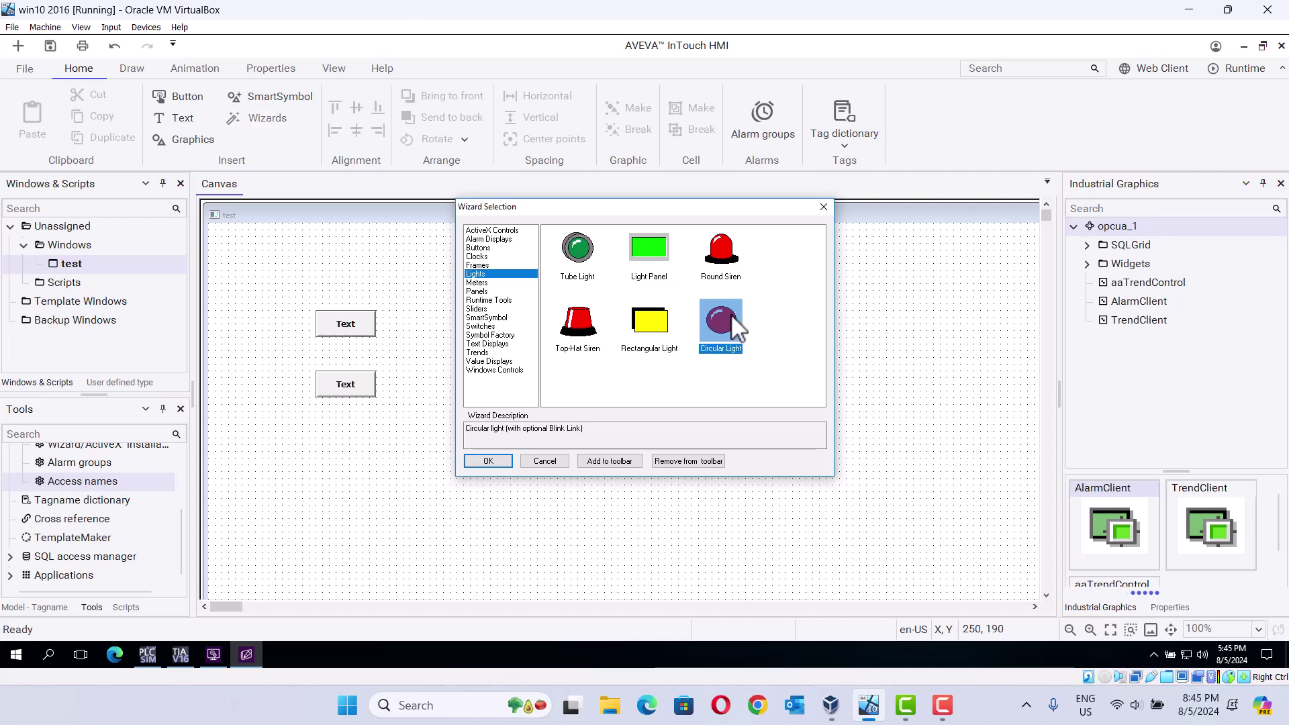
click(497, 462)
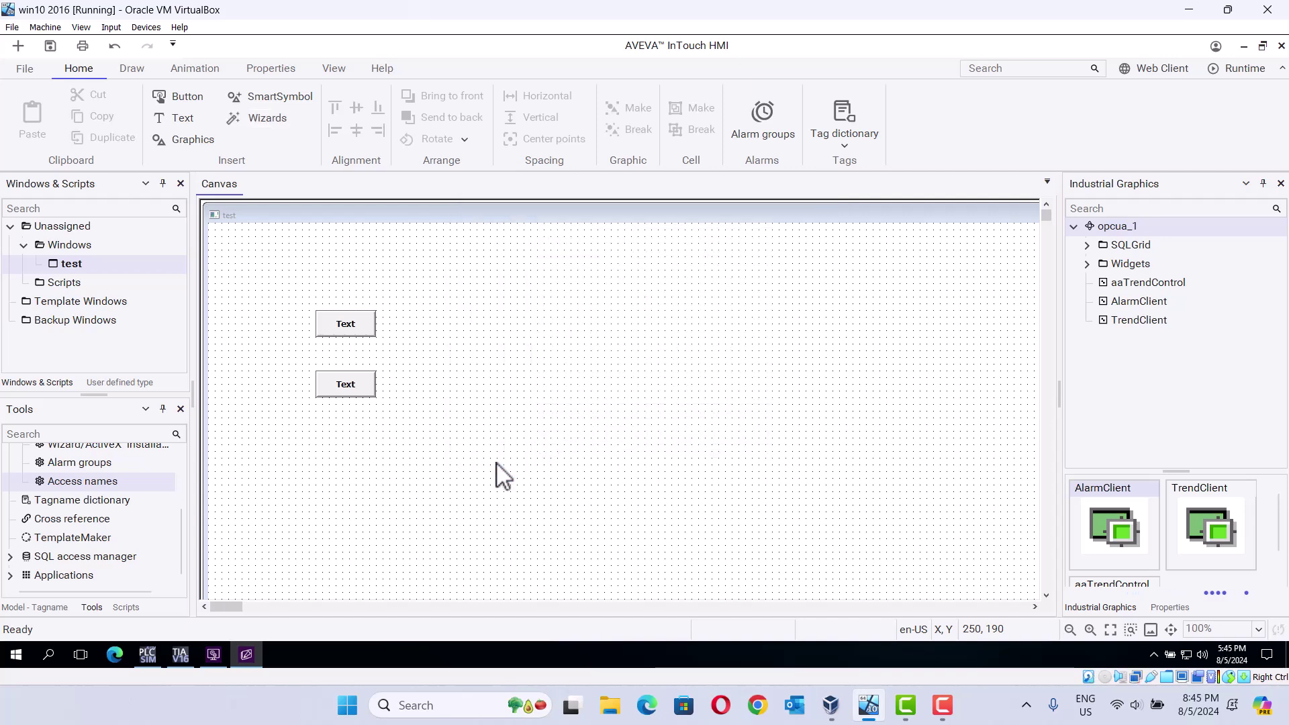
click(486, 338)
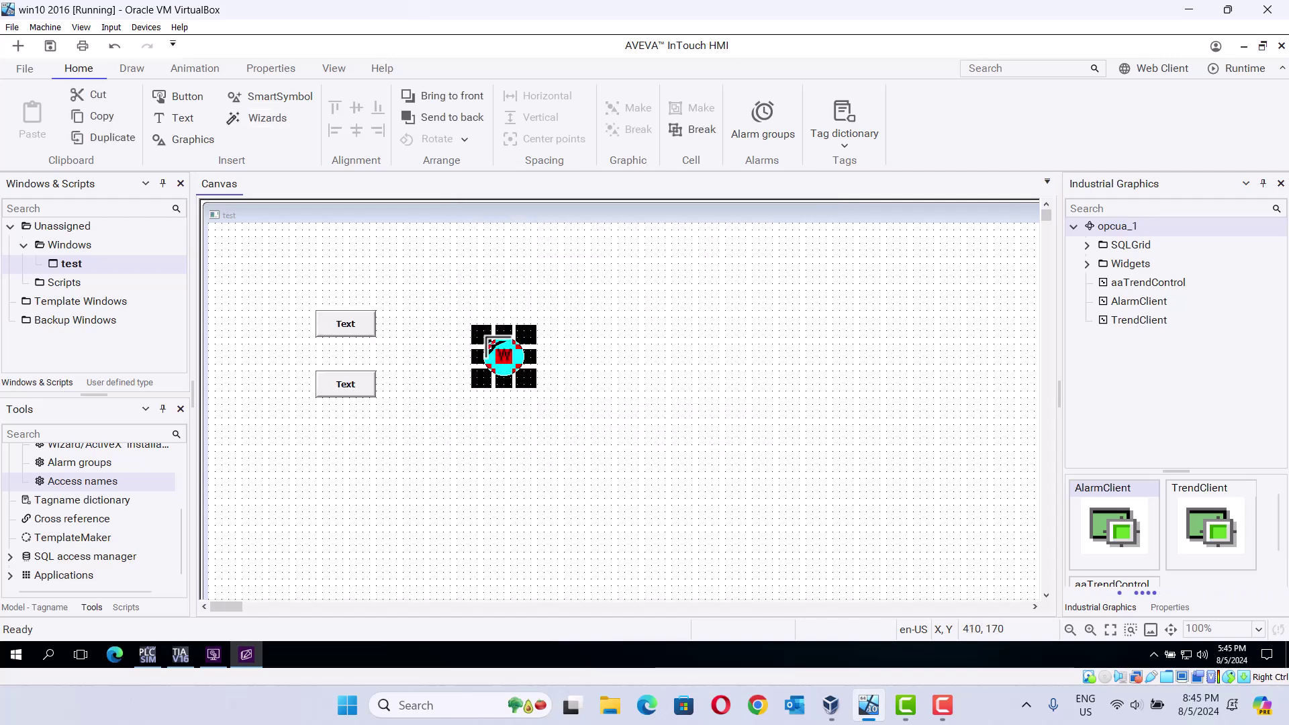
click(512, 433)
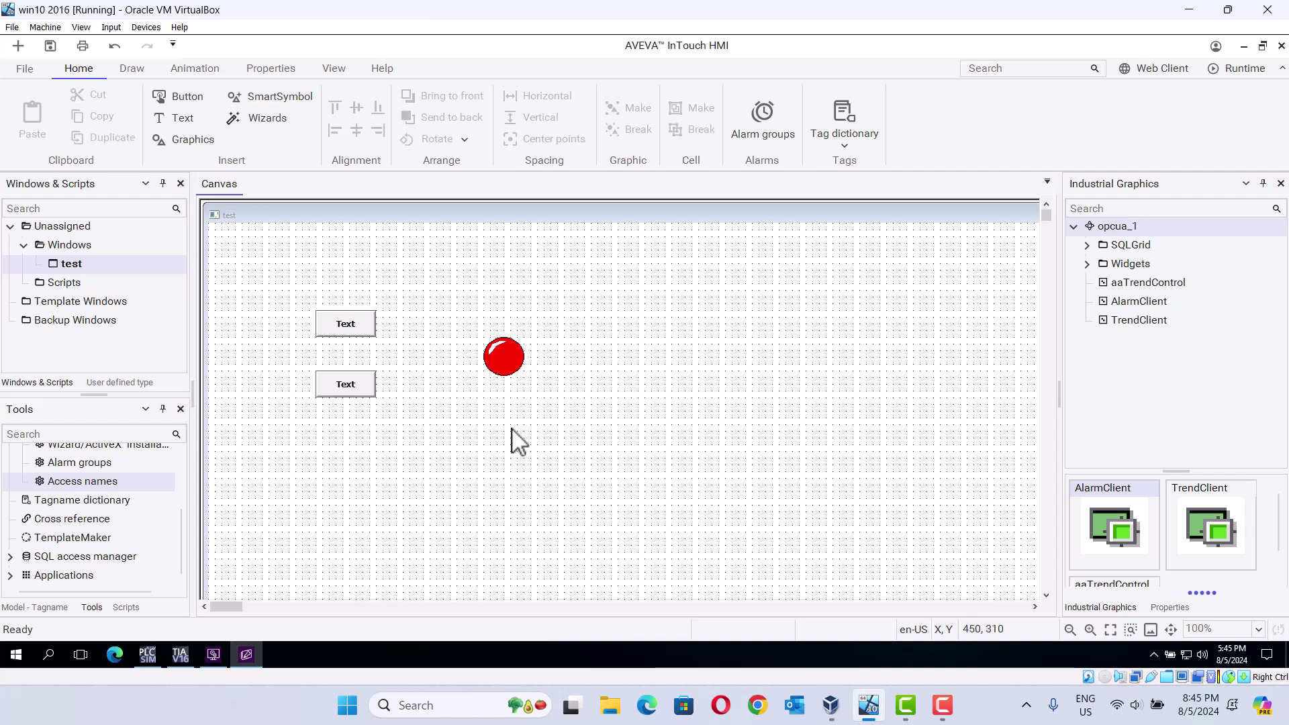
Step: Relabel the upper Text button as start using Substitute Strings
right_click(347, 325)
mouse_move(413, 431)
mouse_move(433, 473)
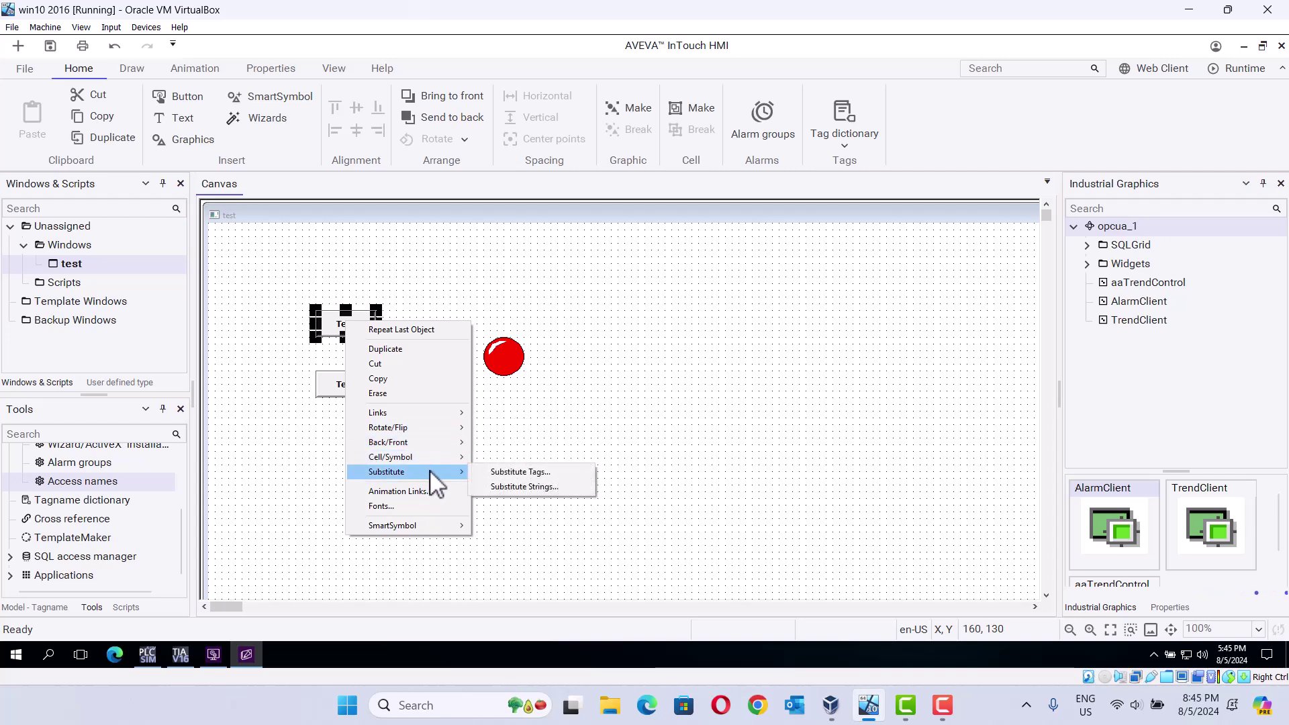
click(504, 487)
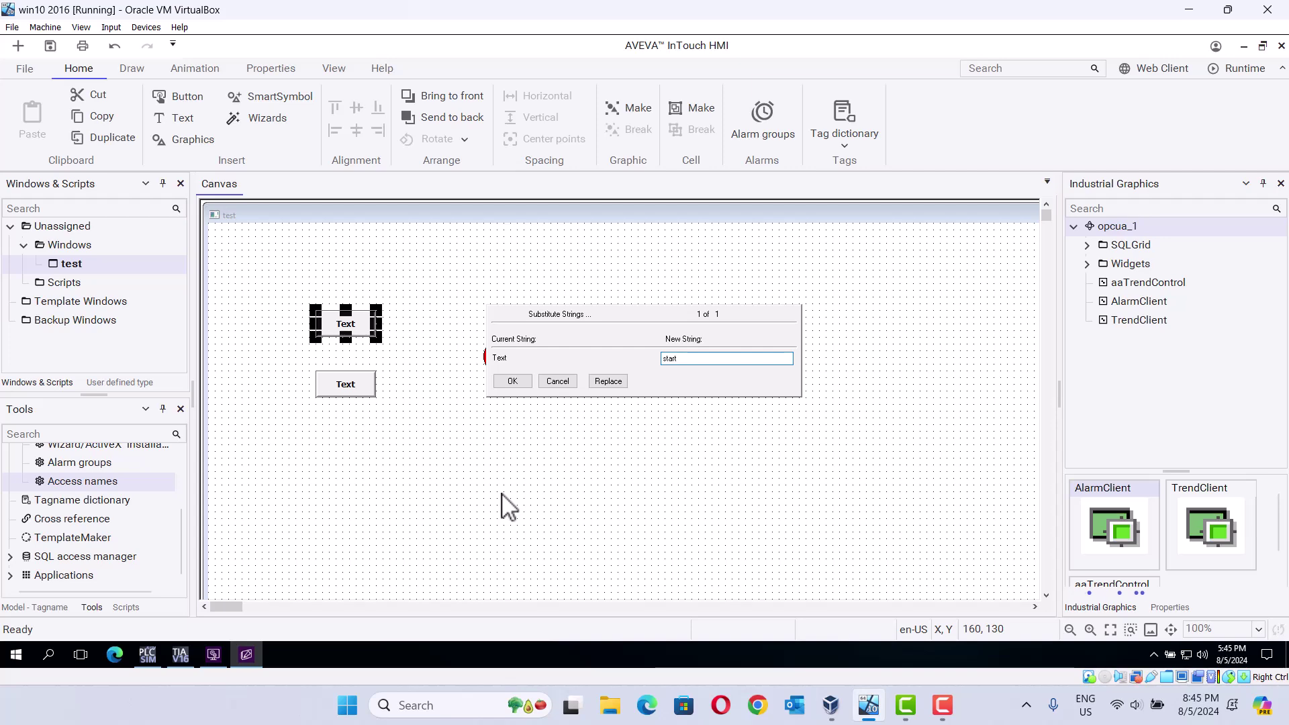
key(Return)
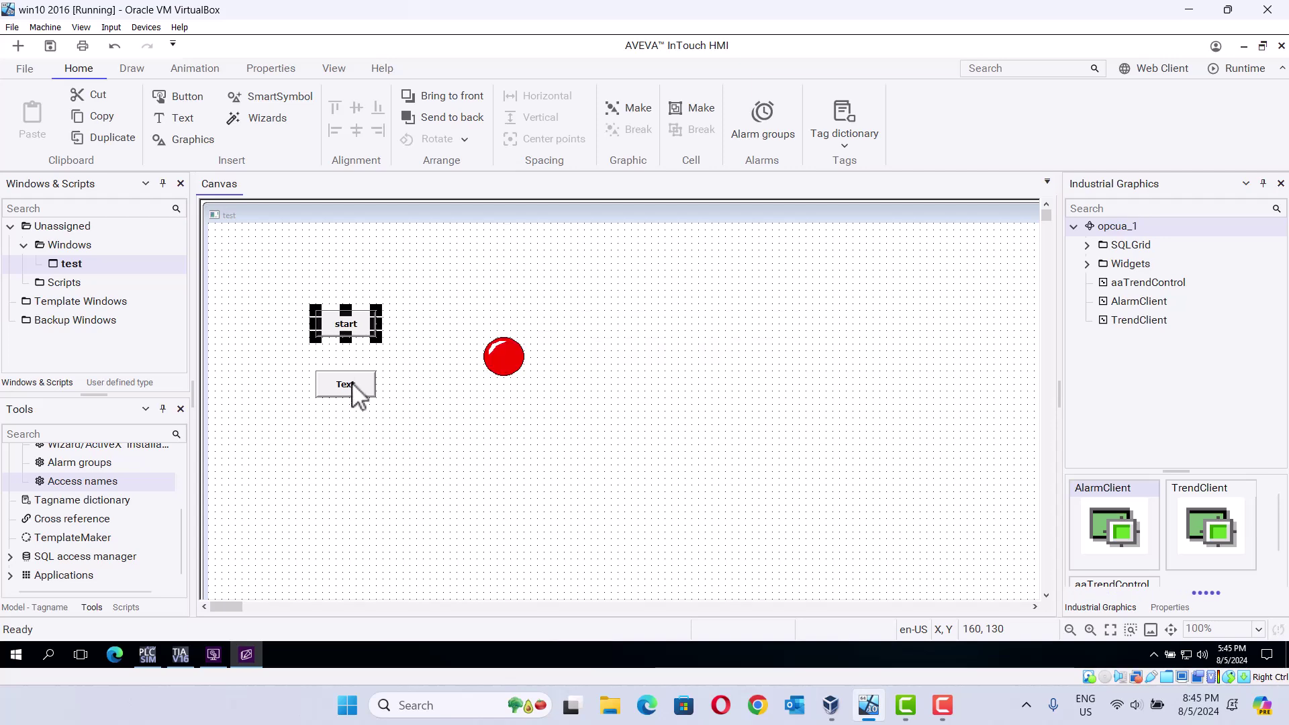
Step: Relabel the lower Text button as stop using Substitute Strings
right_click(352, 385)
mouse_move(440, 535)
click(524, 549)
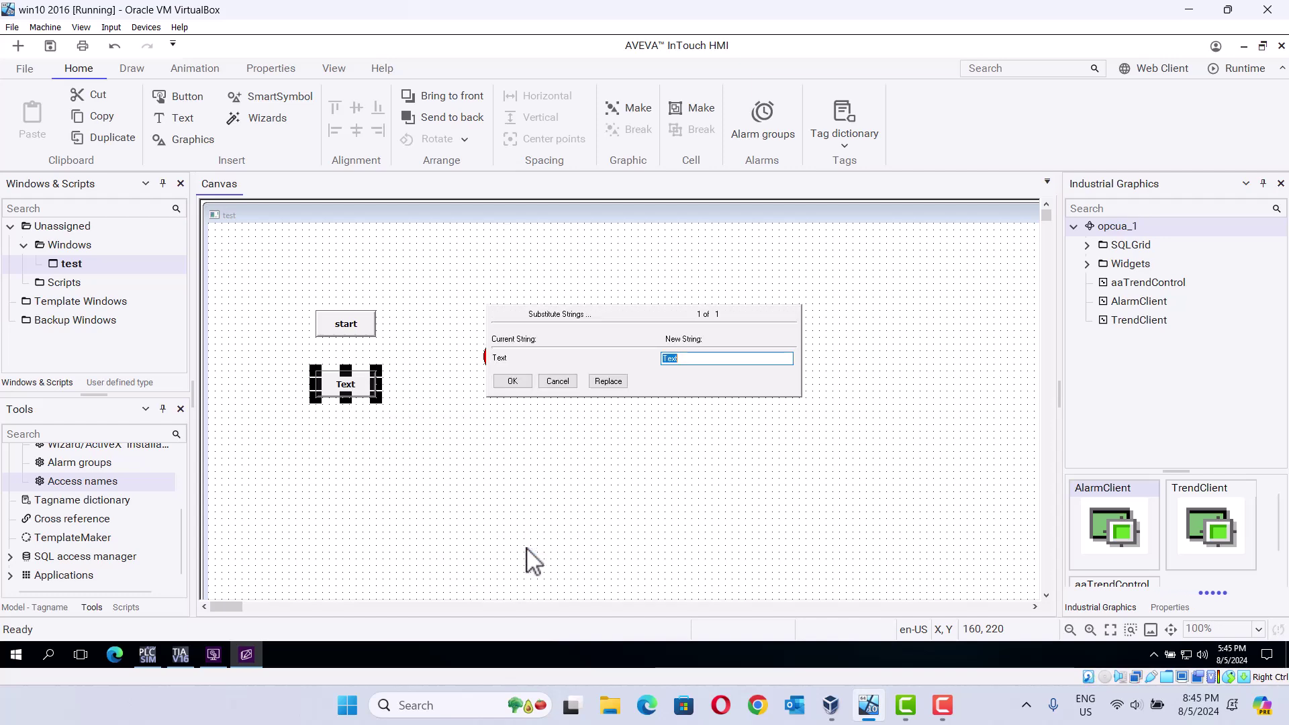
text(stop)
key(Return)
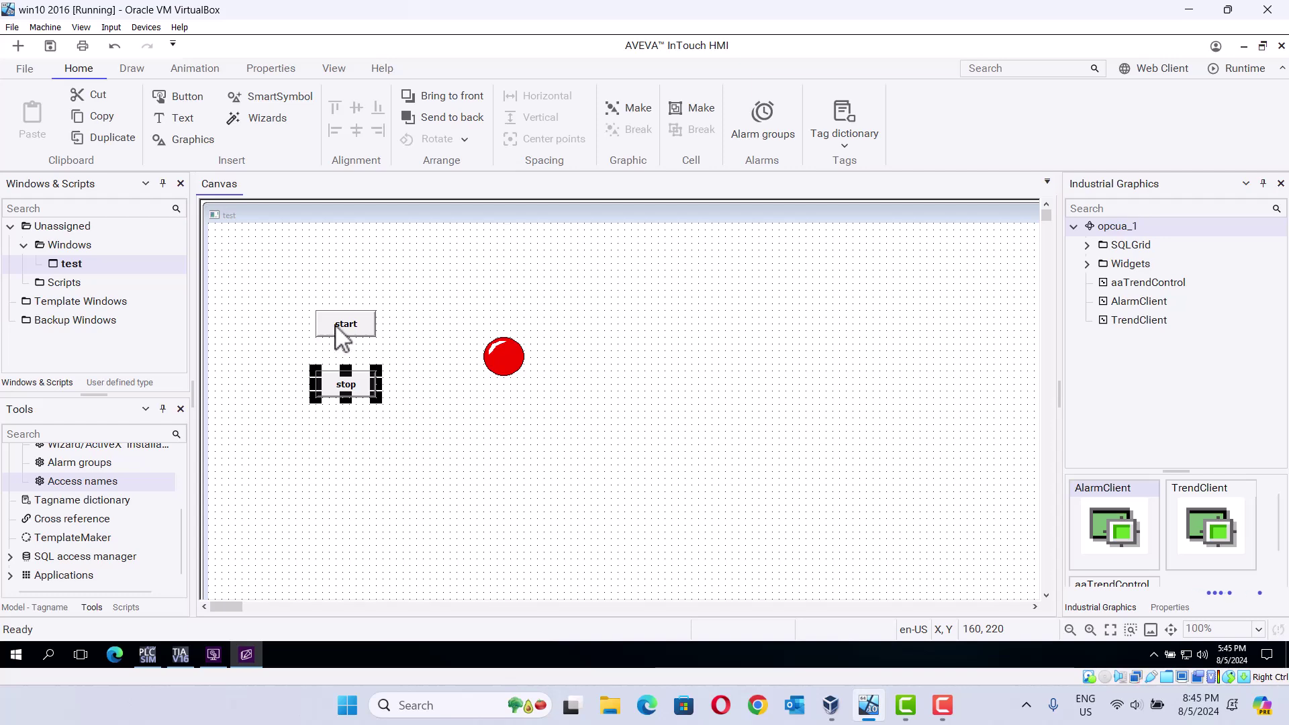
click(343, 337)
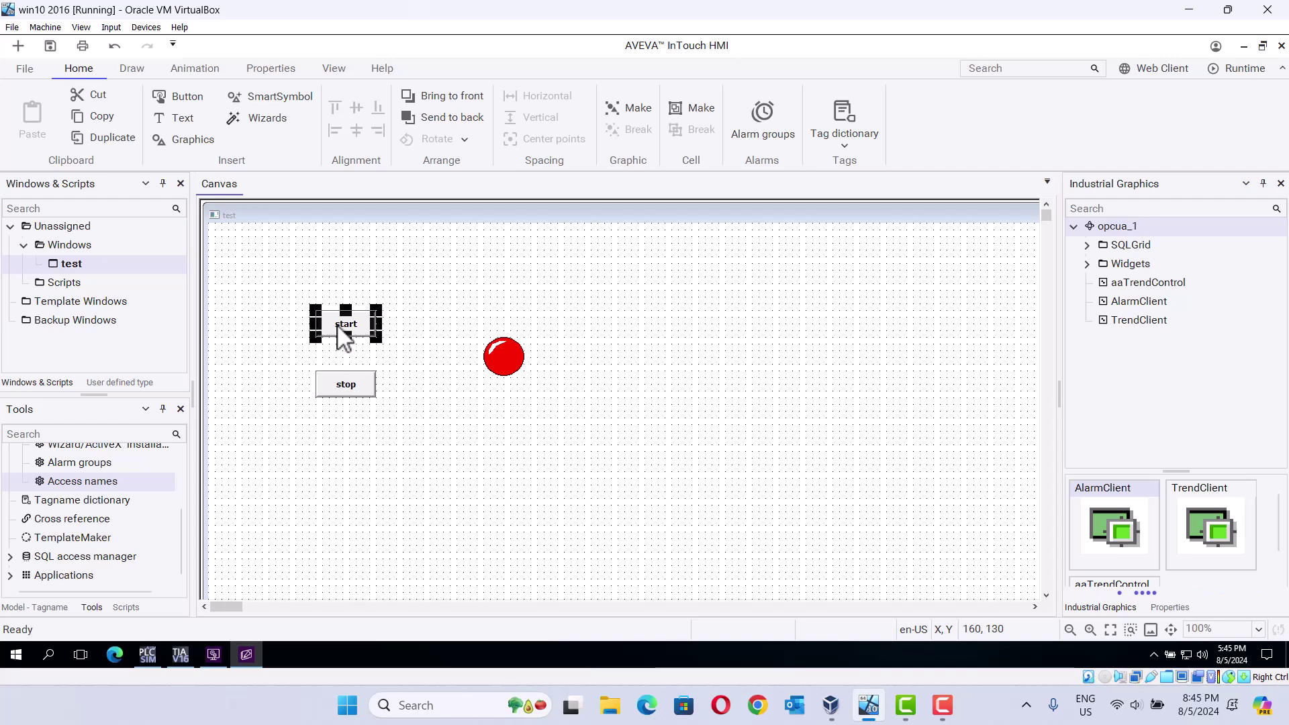
Step: Give the start button a Discrete Value pushbutton link to a new I/O Discrete tag start
double_click(344, 338)
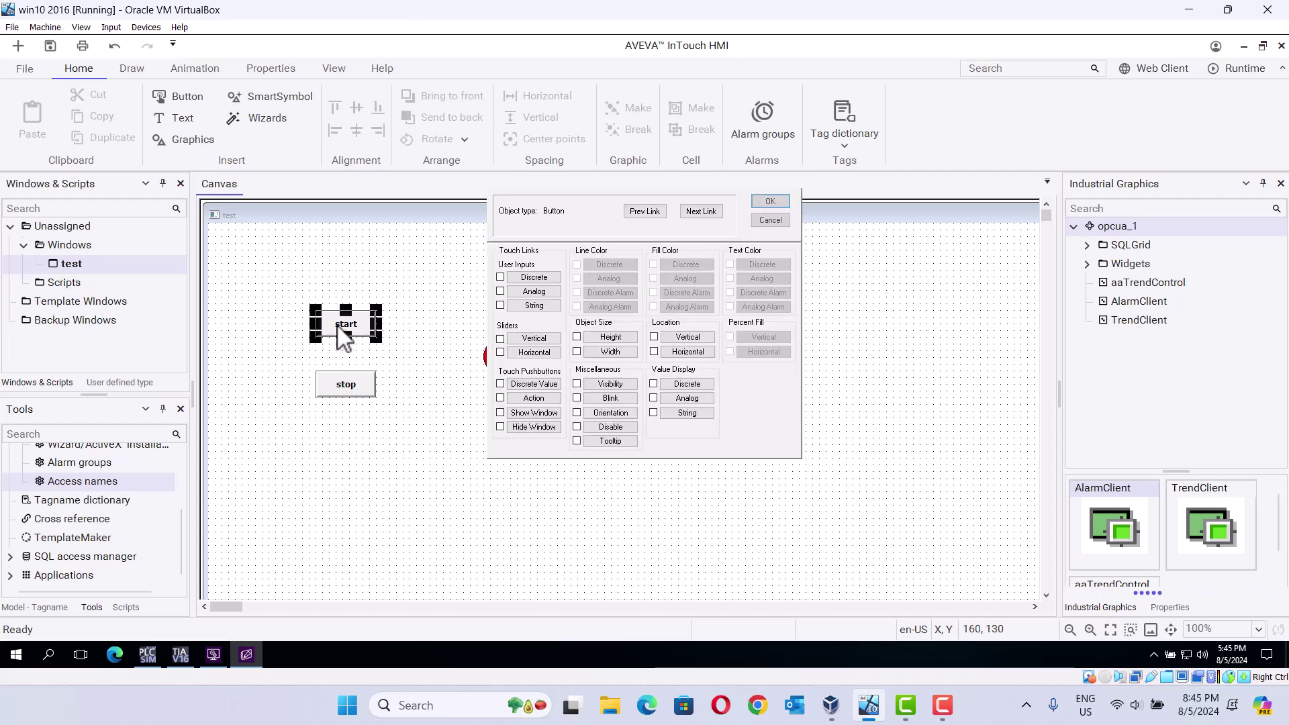
click(501, 384)
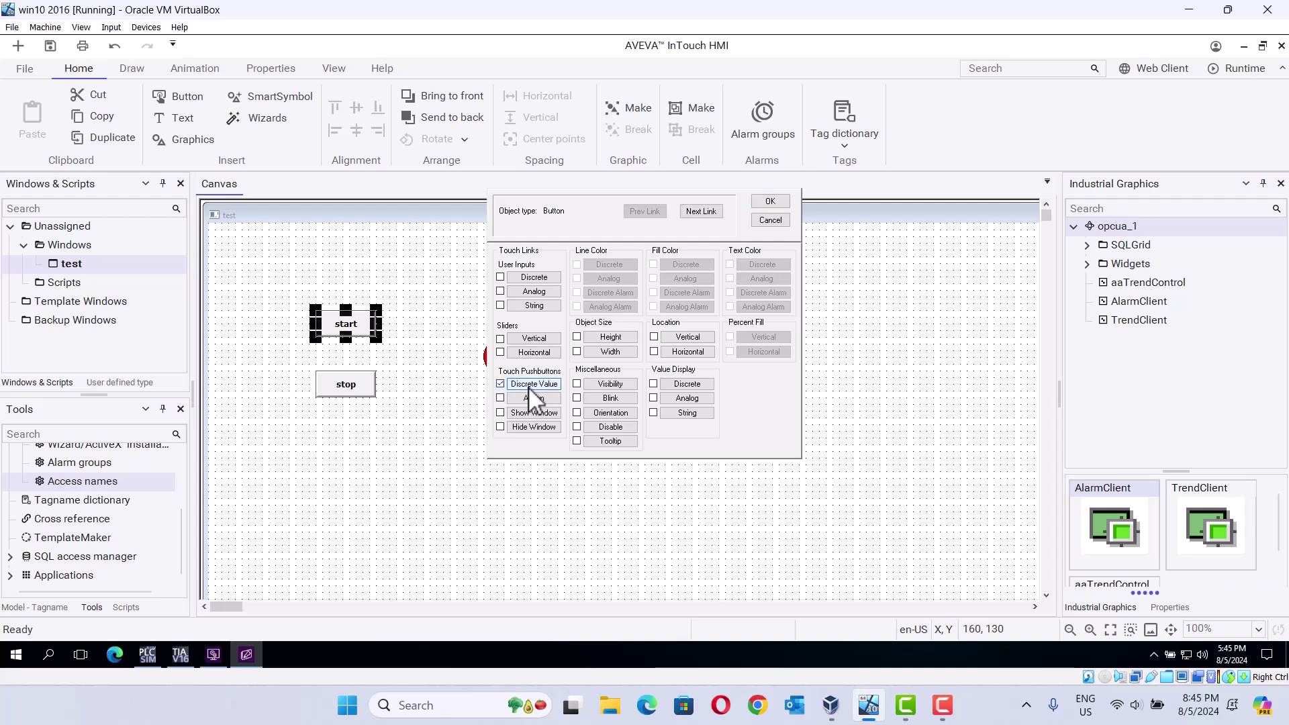
click(529, 388)
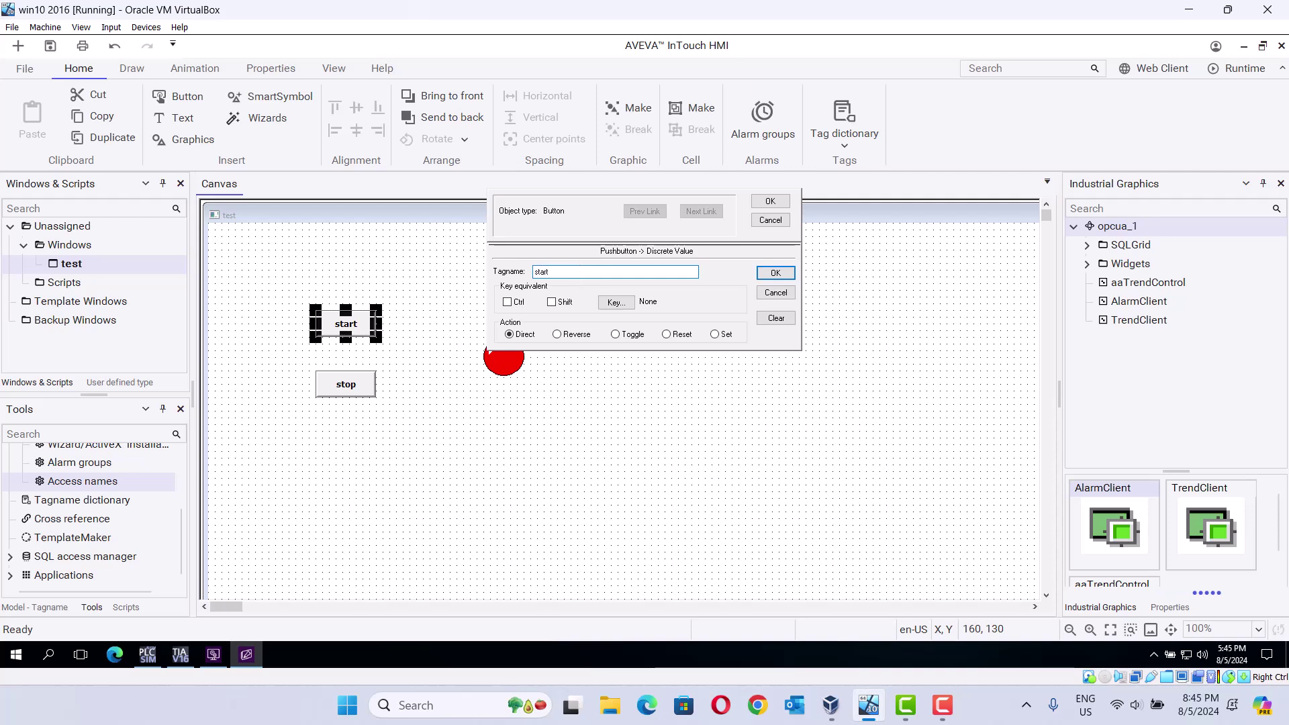
key(Return)
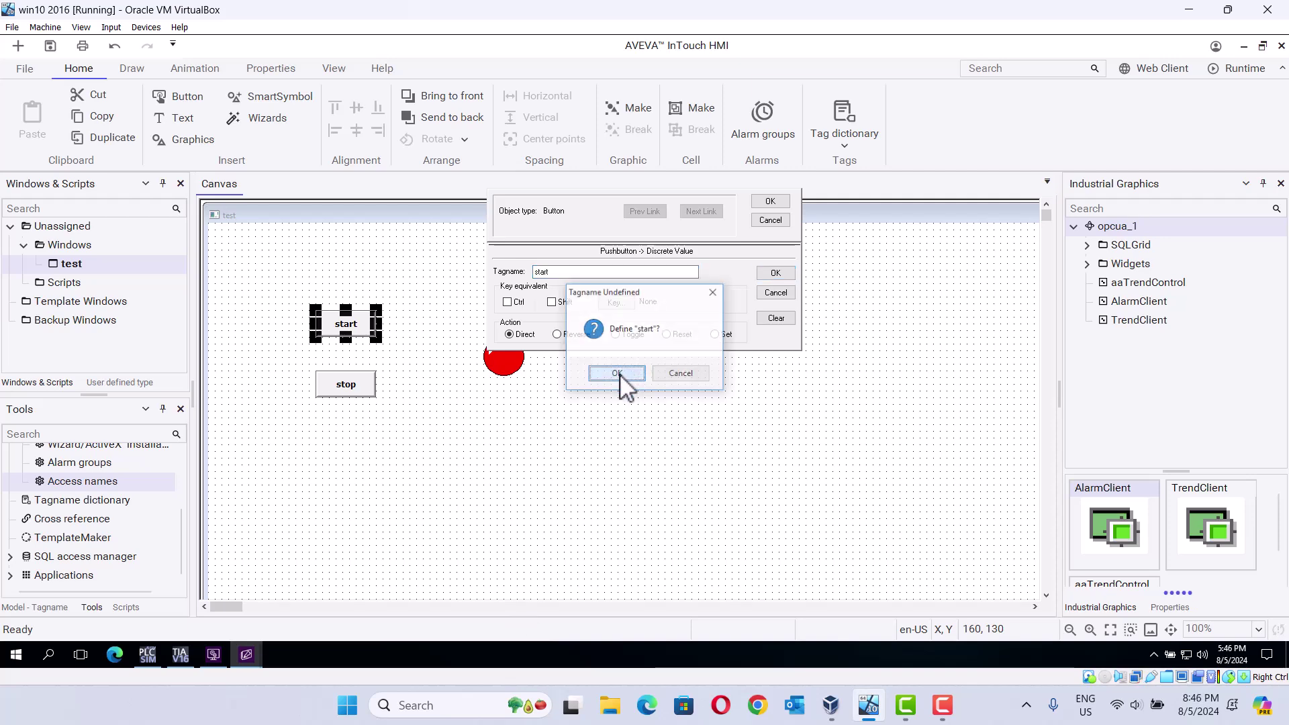
click(616, 374)
click(641, 227)
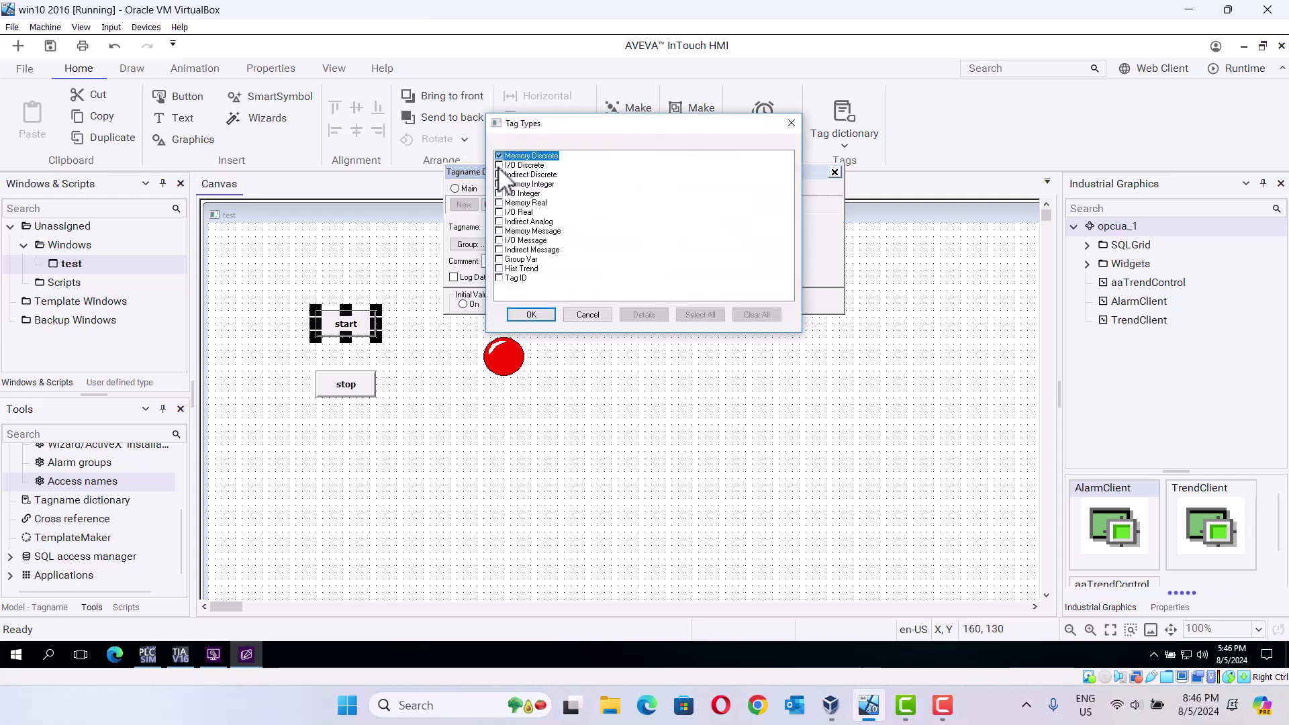
click(514, 165)
click(537, 310)
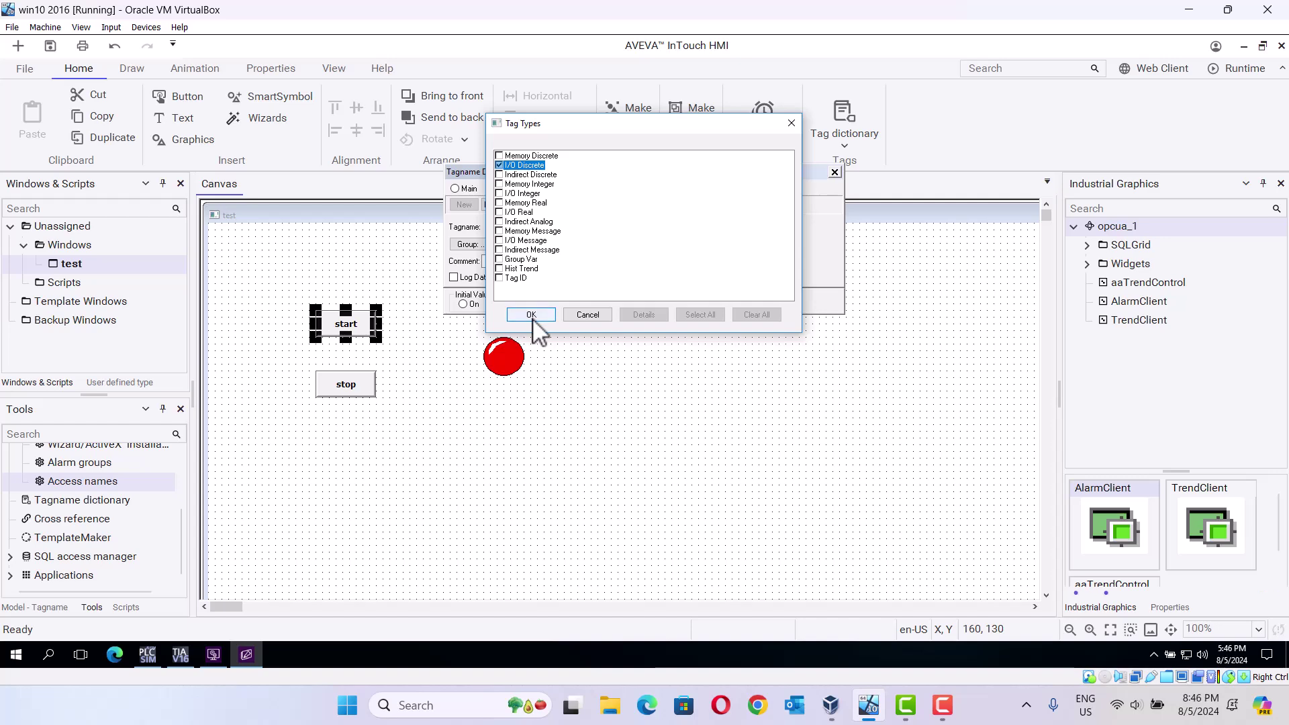
Step: Assign access name opcua_test and item name start to the start tag
click(503, 324)
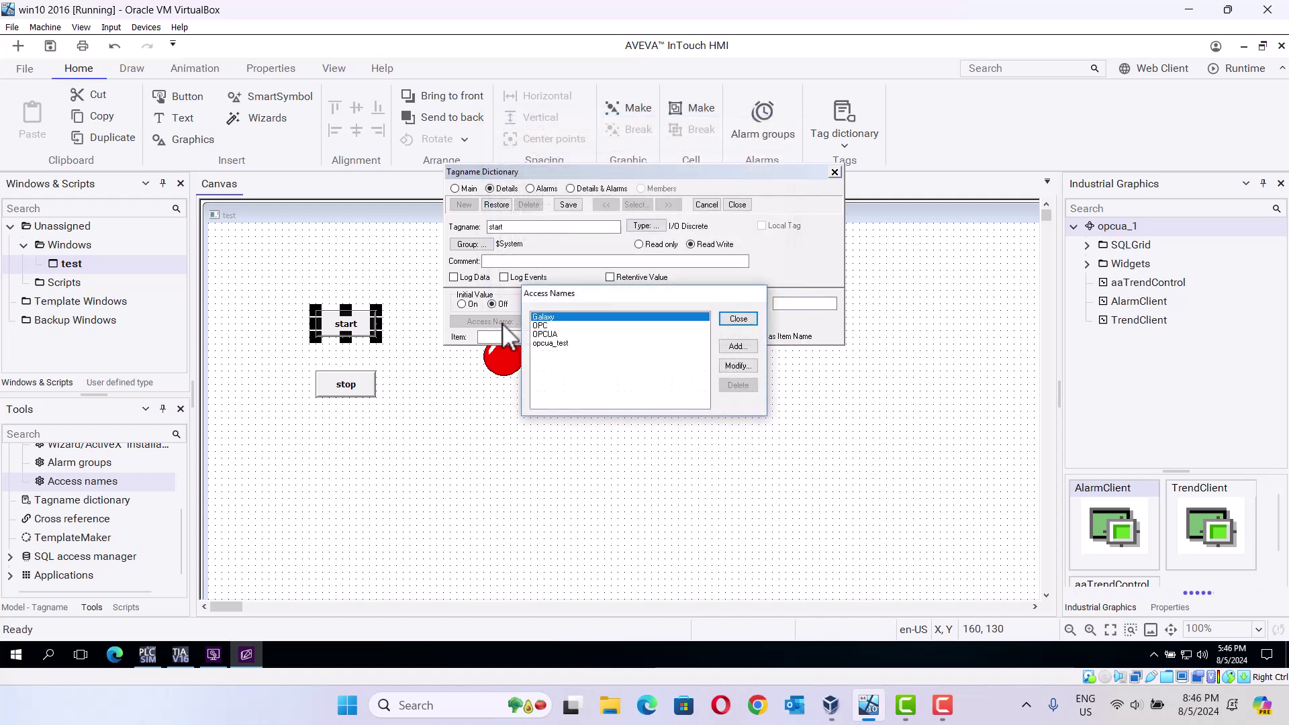
click(547, 346)
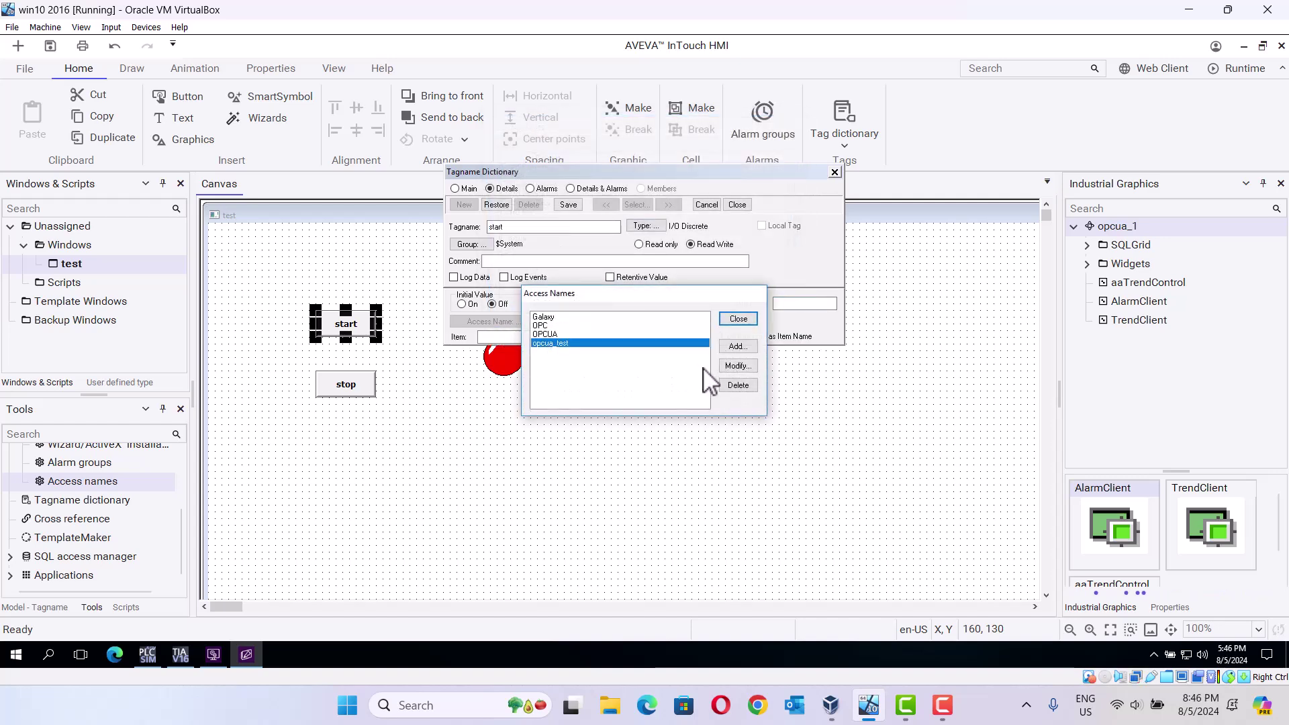
click(738, 365)
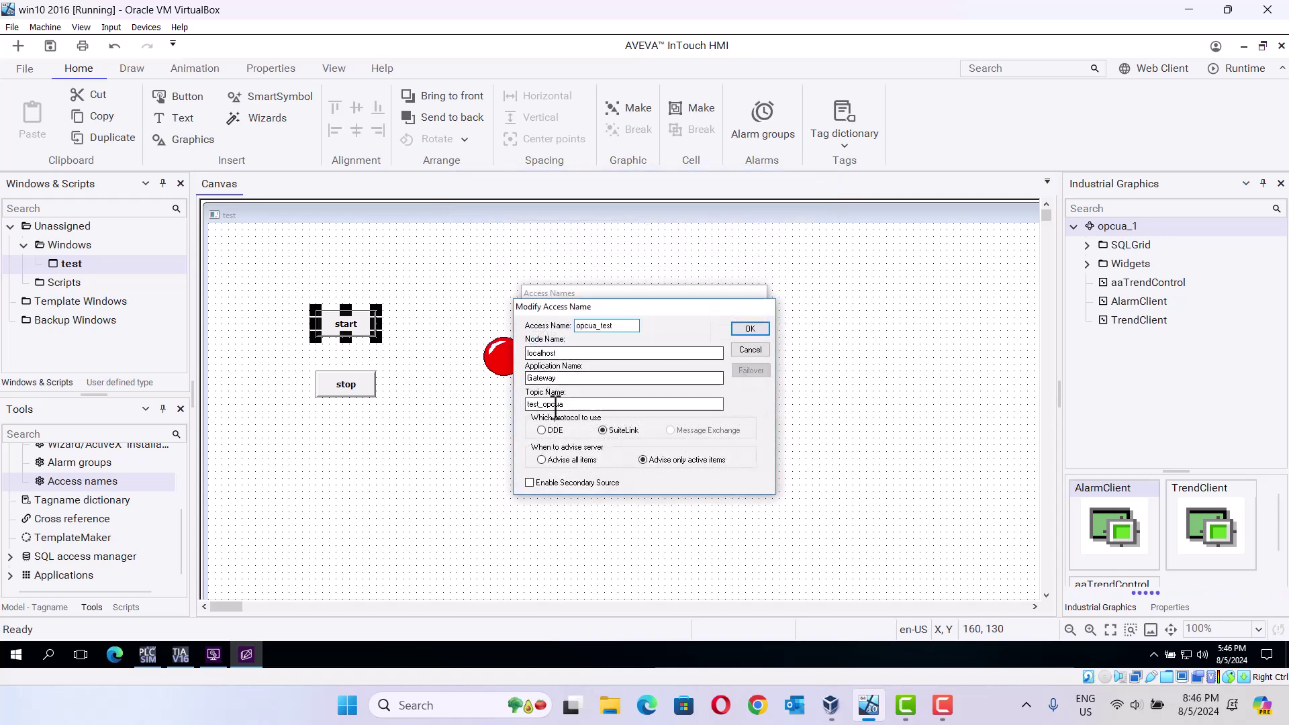
click(749, 329)
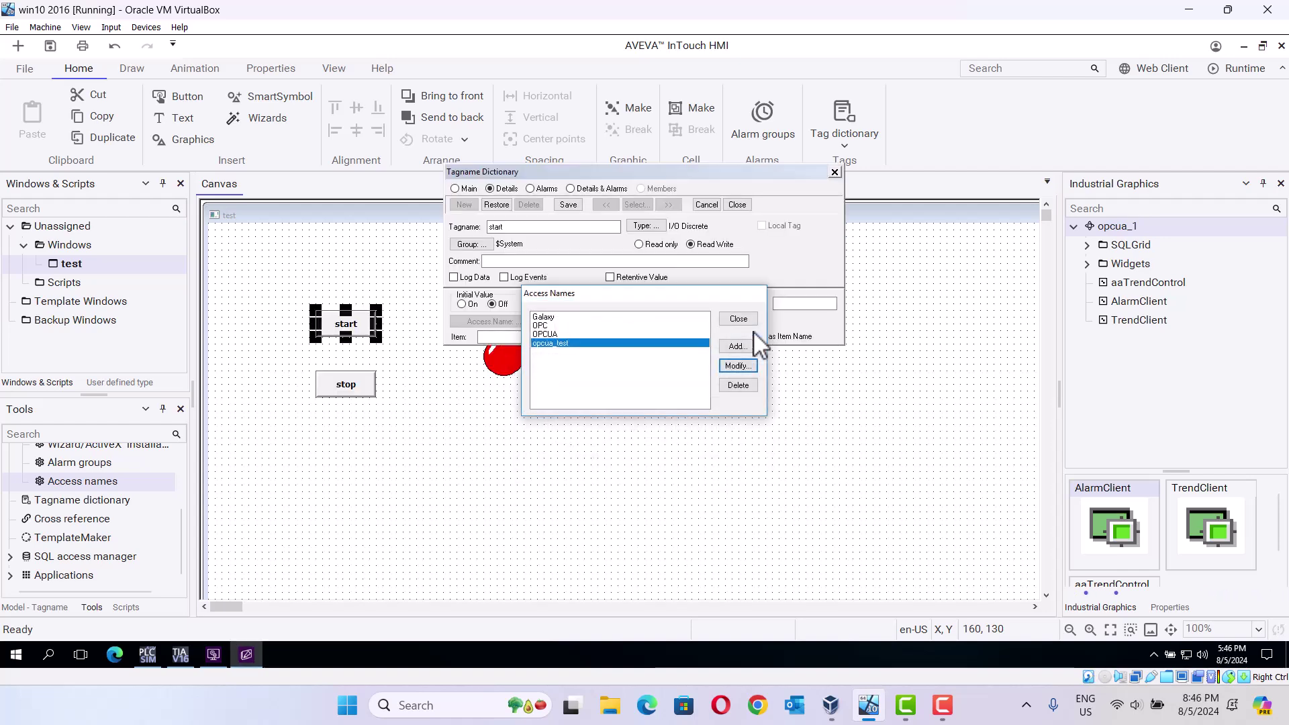
click(743, 323)
click(588, 336)
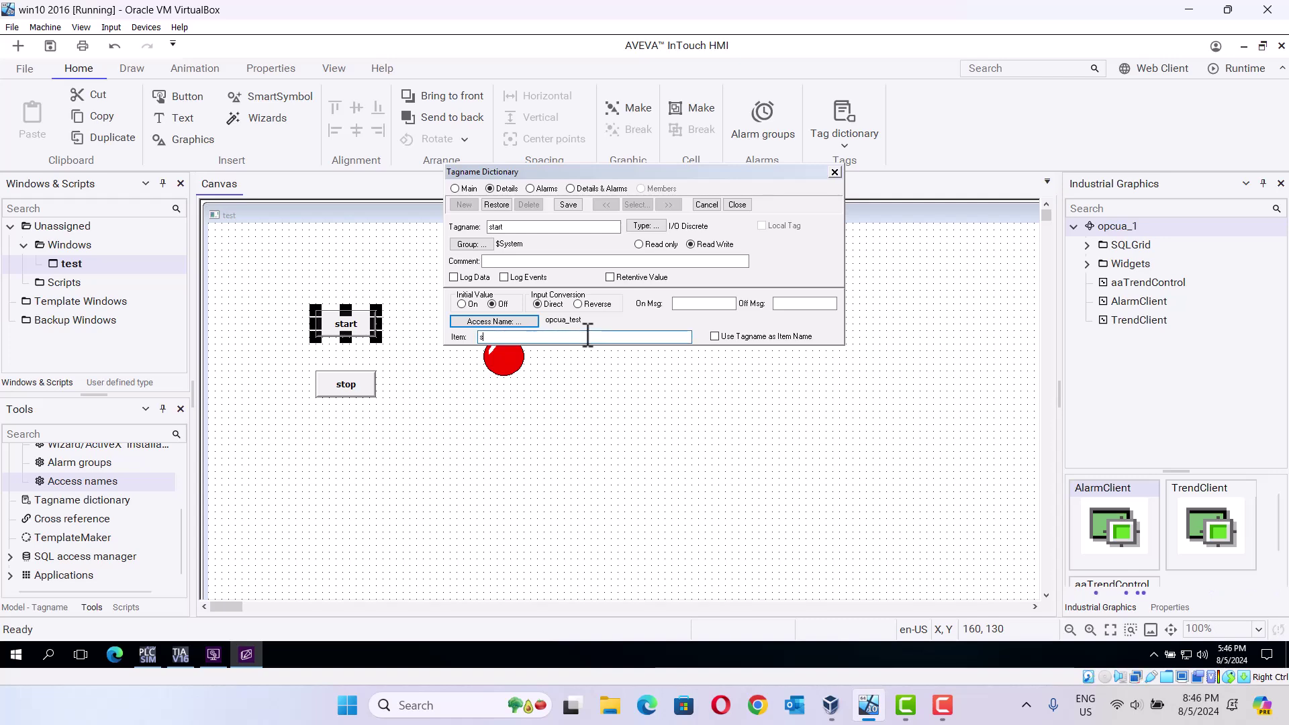
text(start)
click(212, 657)
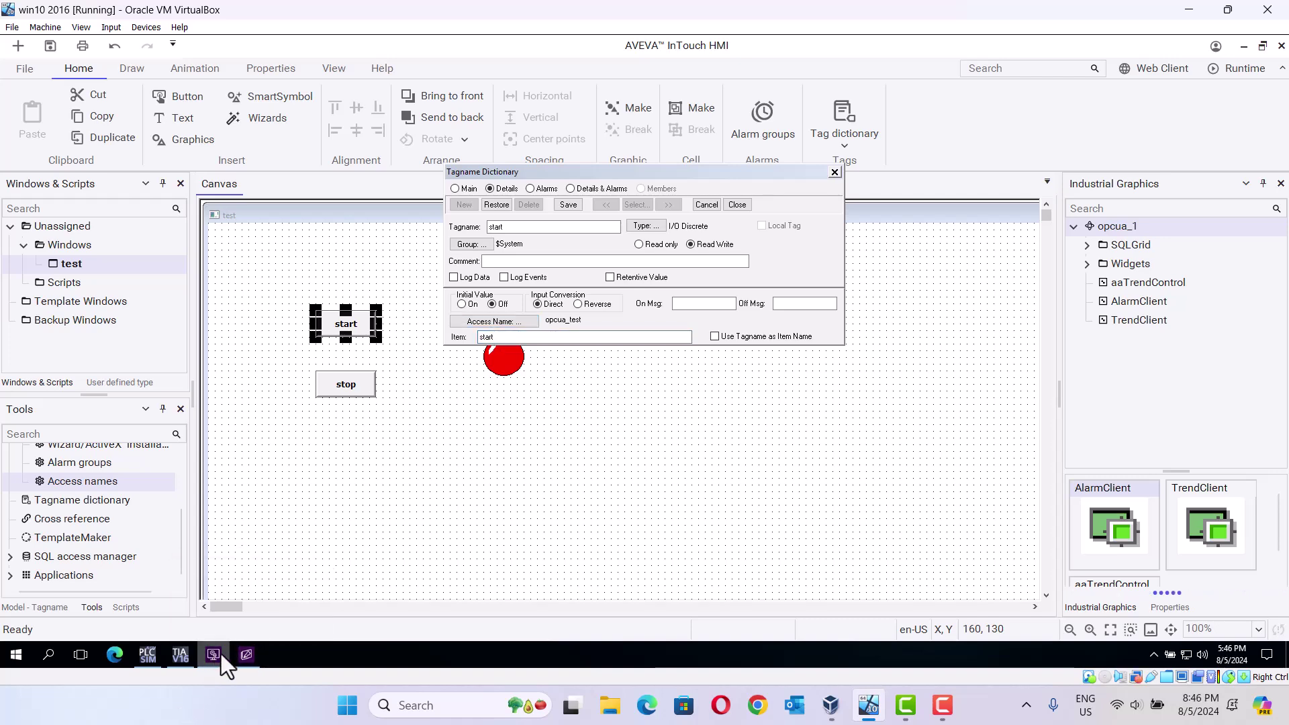
click(245, 654)
click(211, 656)
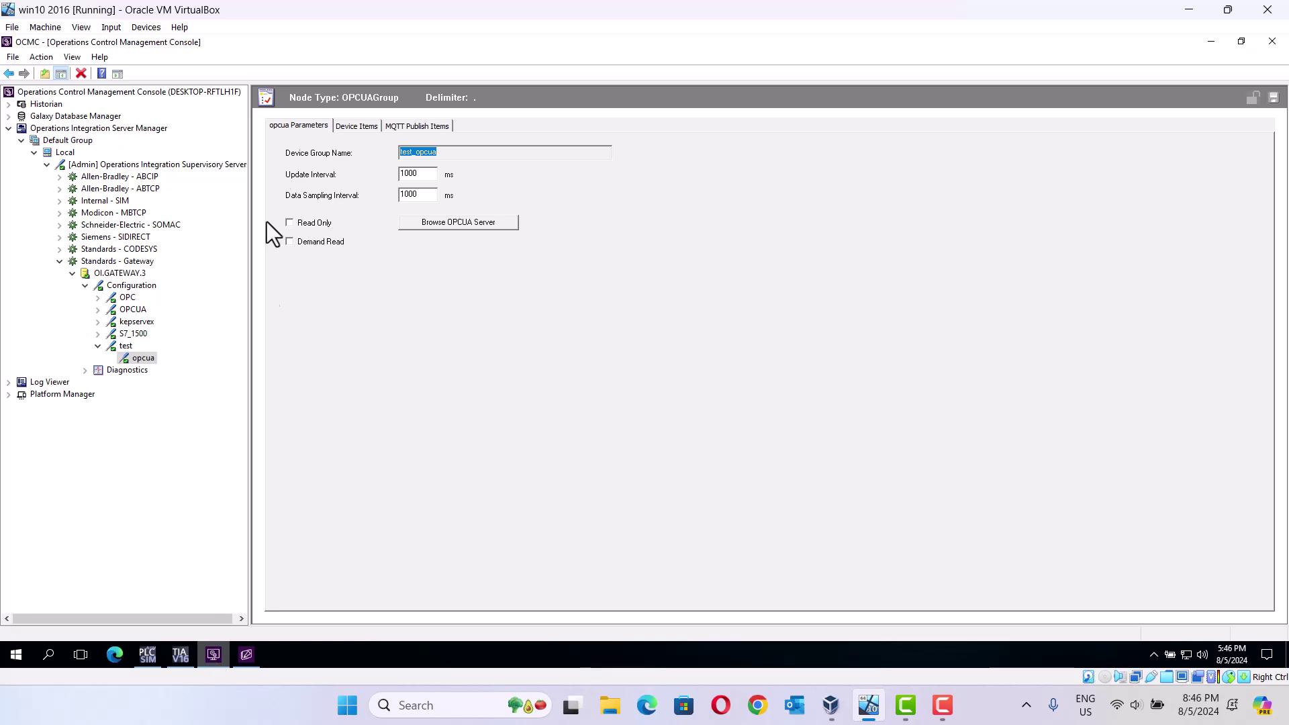
click(352, 127)
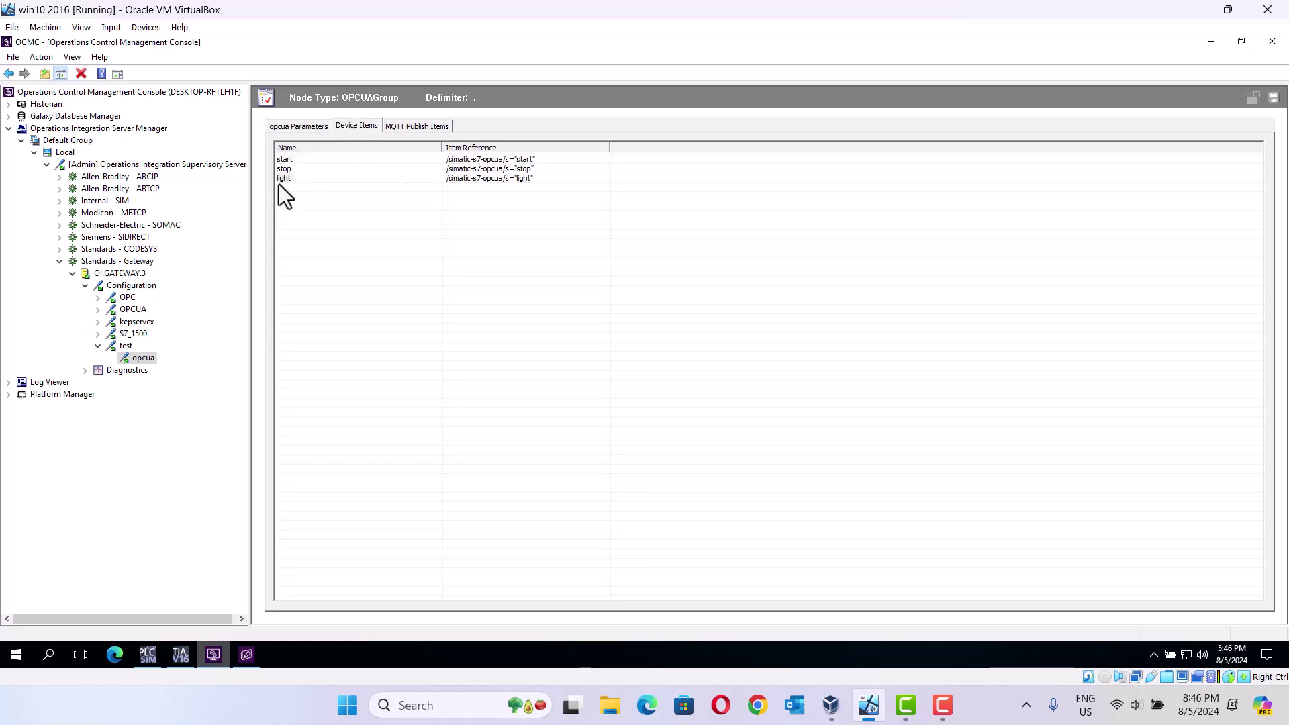
click(1212, 41)
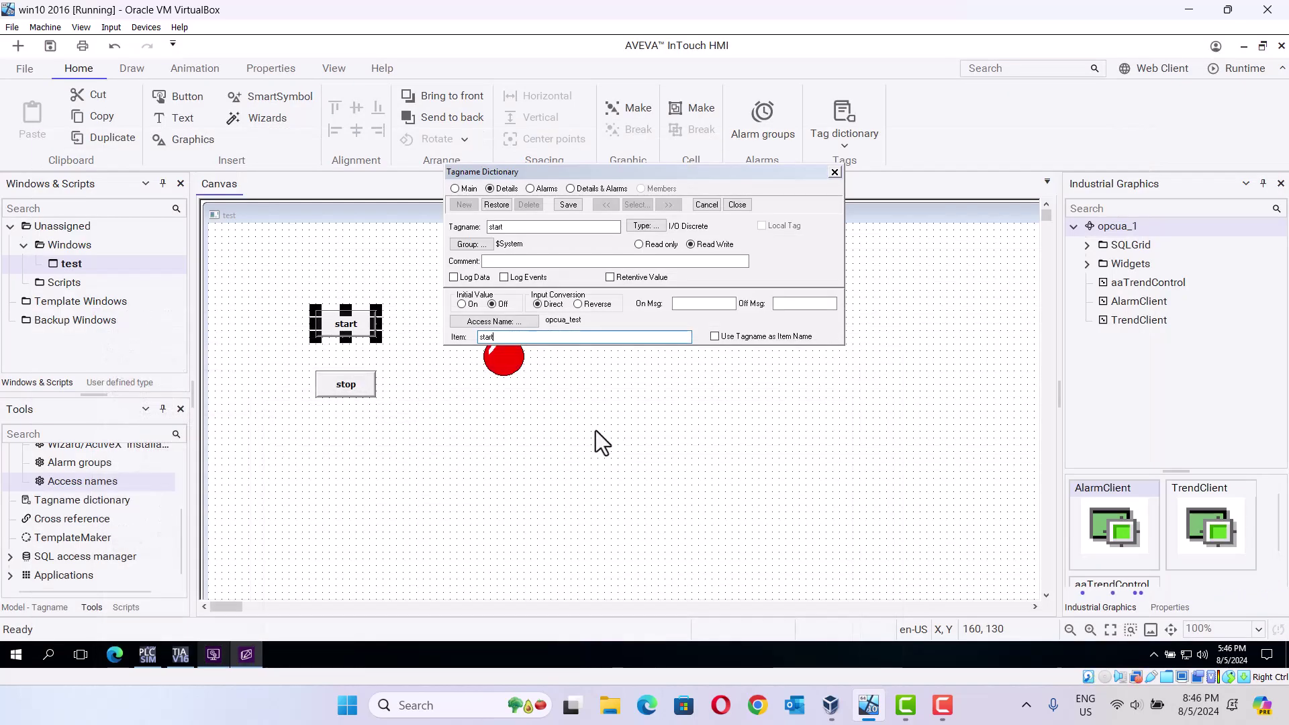
Step: Save the start tag and confirm the start button's discrete value and animation links
click(569, 206)
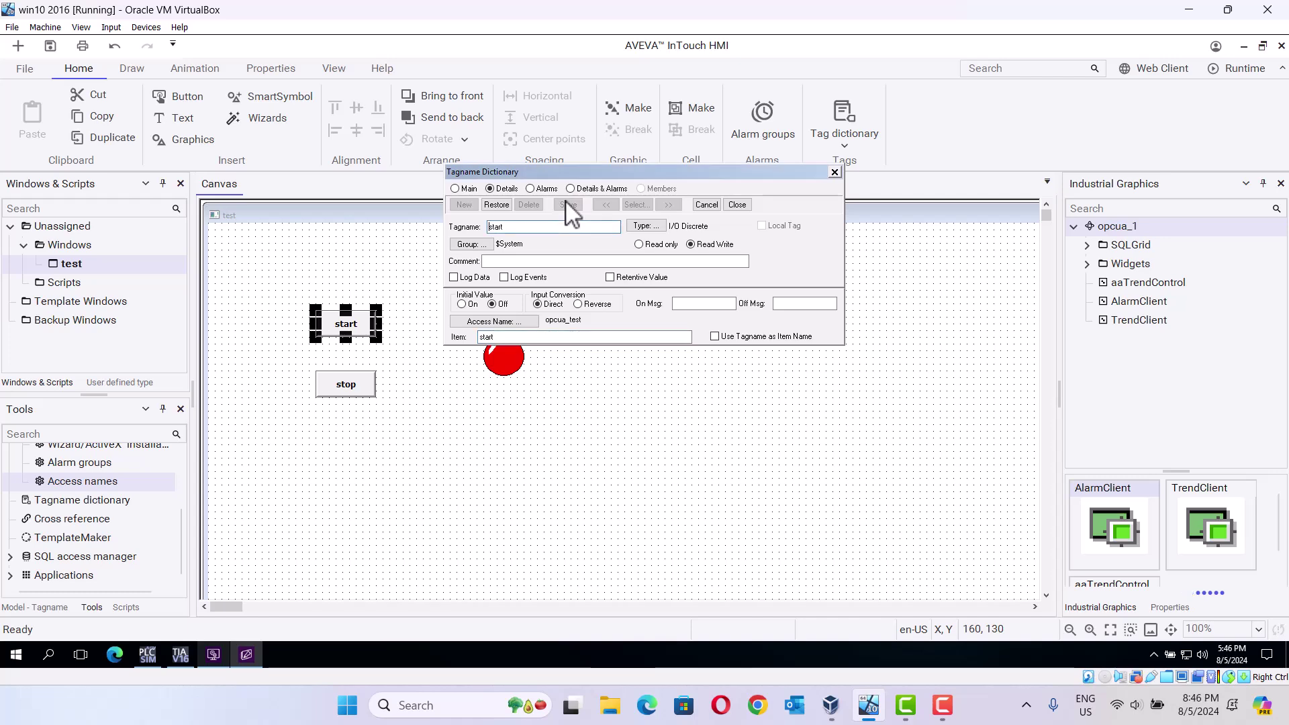
click(739, 205)
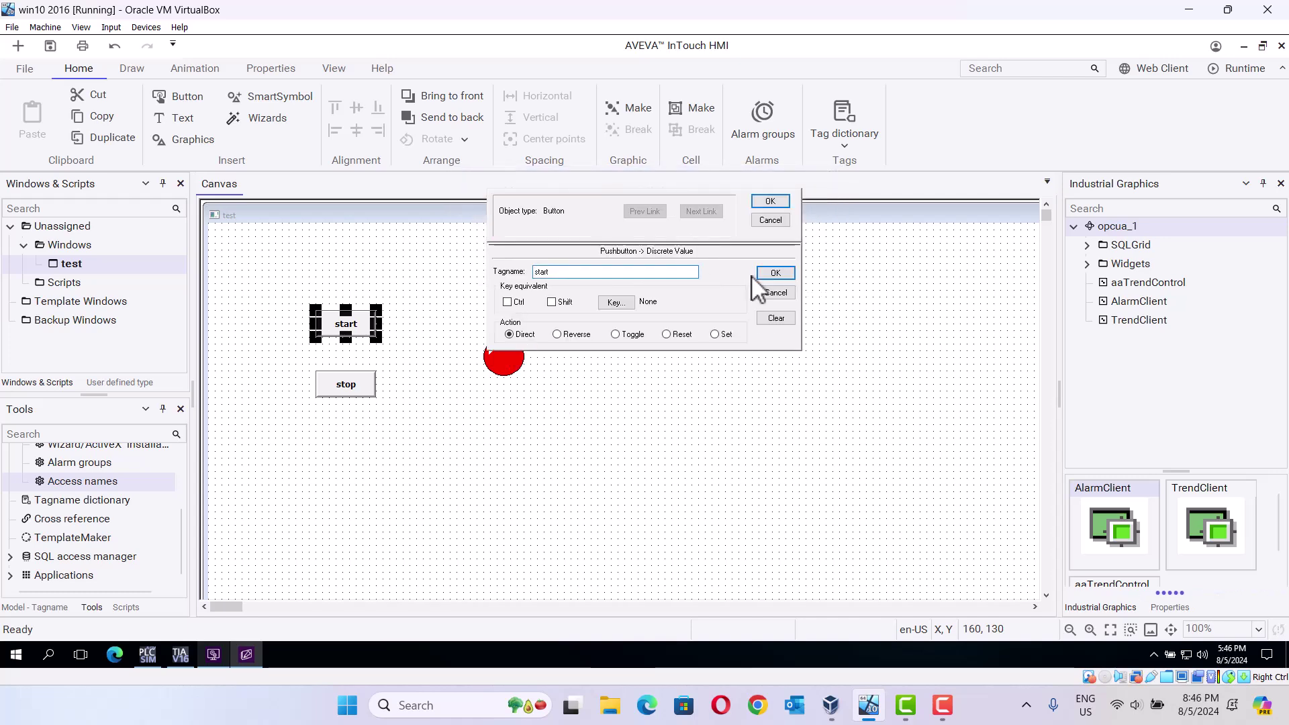
click(772, 272)
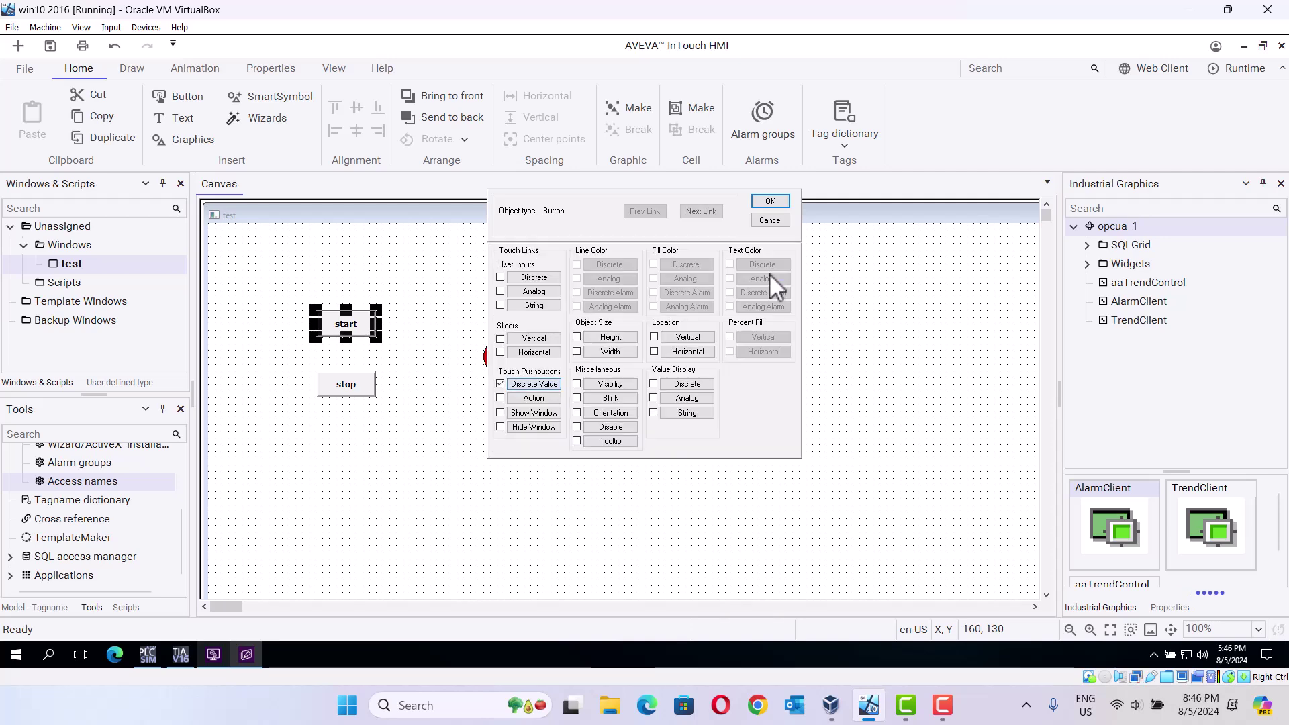
click(766, 205)
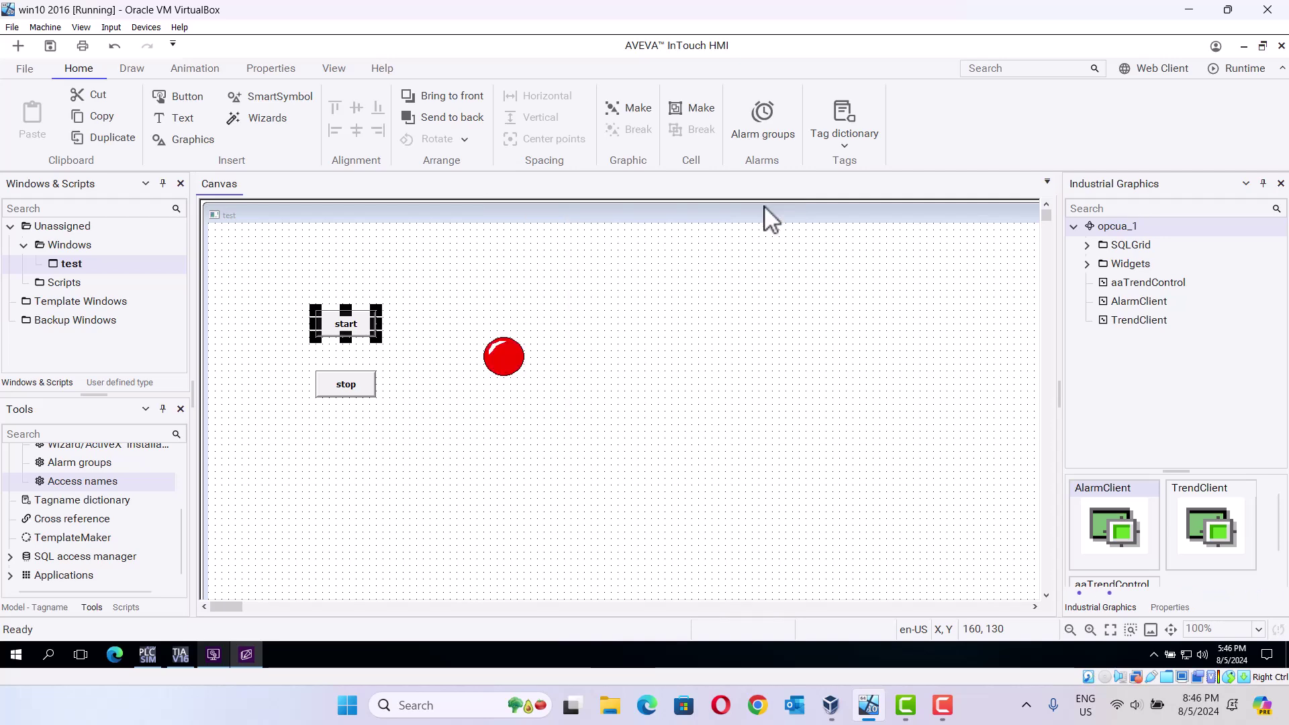
Step: Give the stop button a Discrete Value pushbutton link to a new tag named stop
click(350, 396)
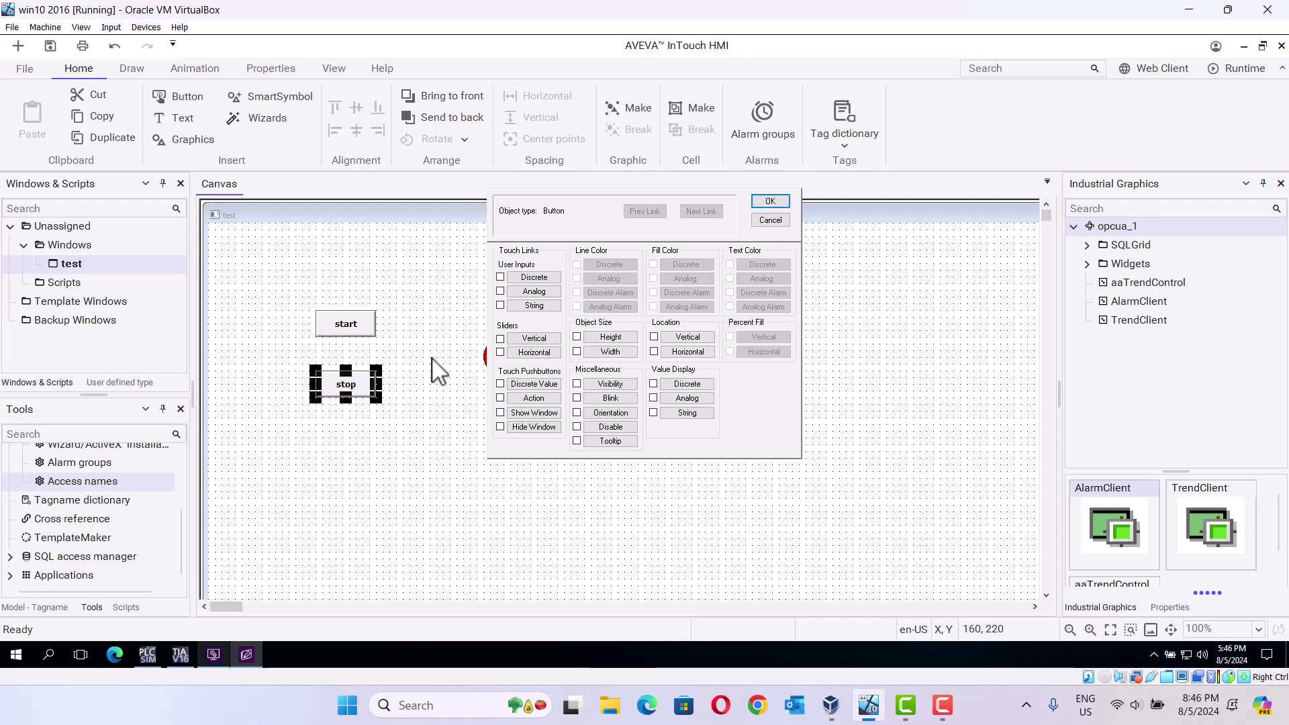
click(500, 386)
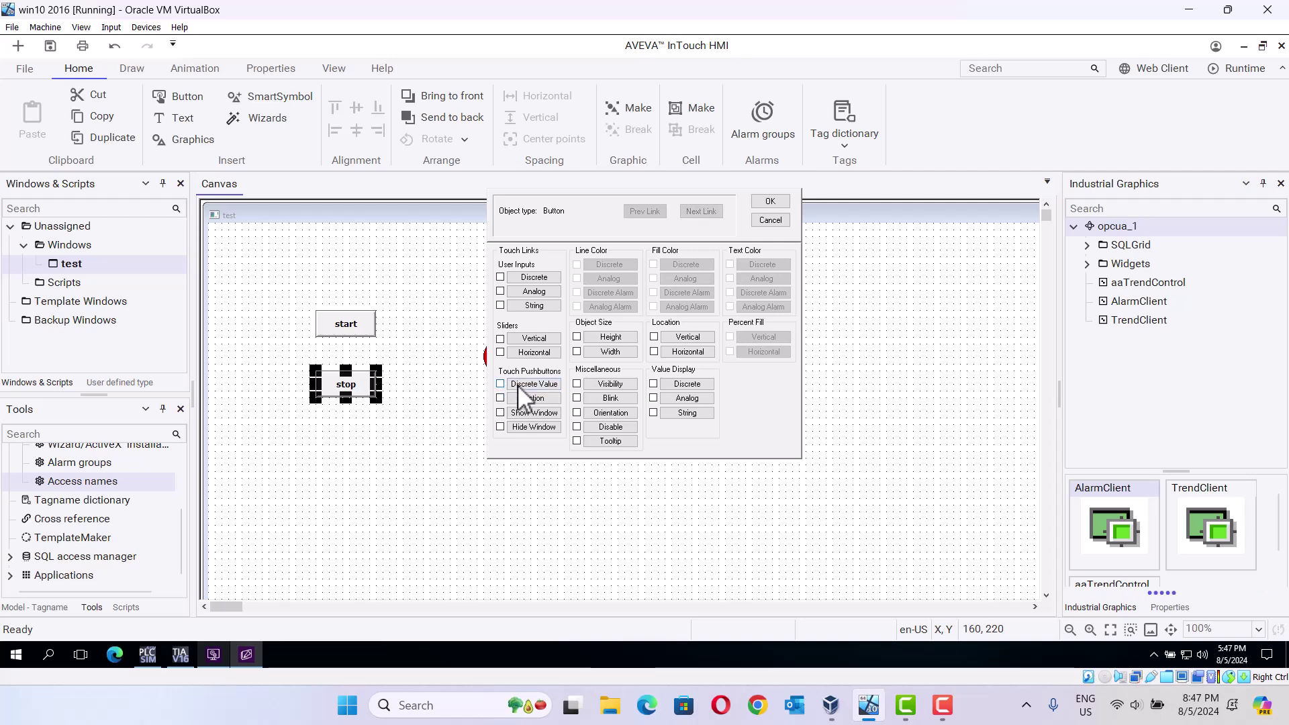
click(520, 385)
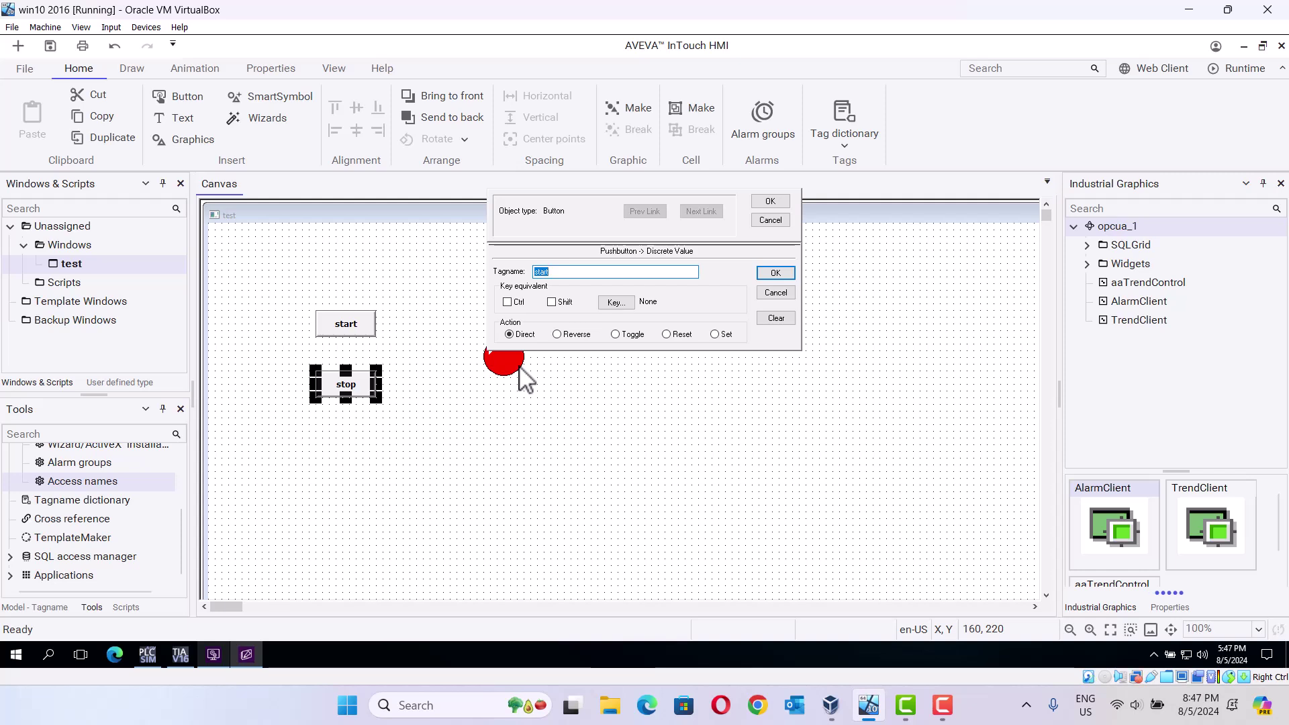
text(s)
key(BackSpace)
text(stop)
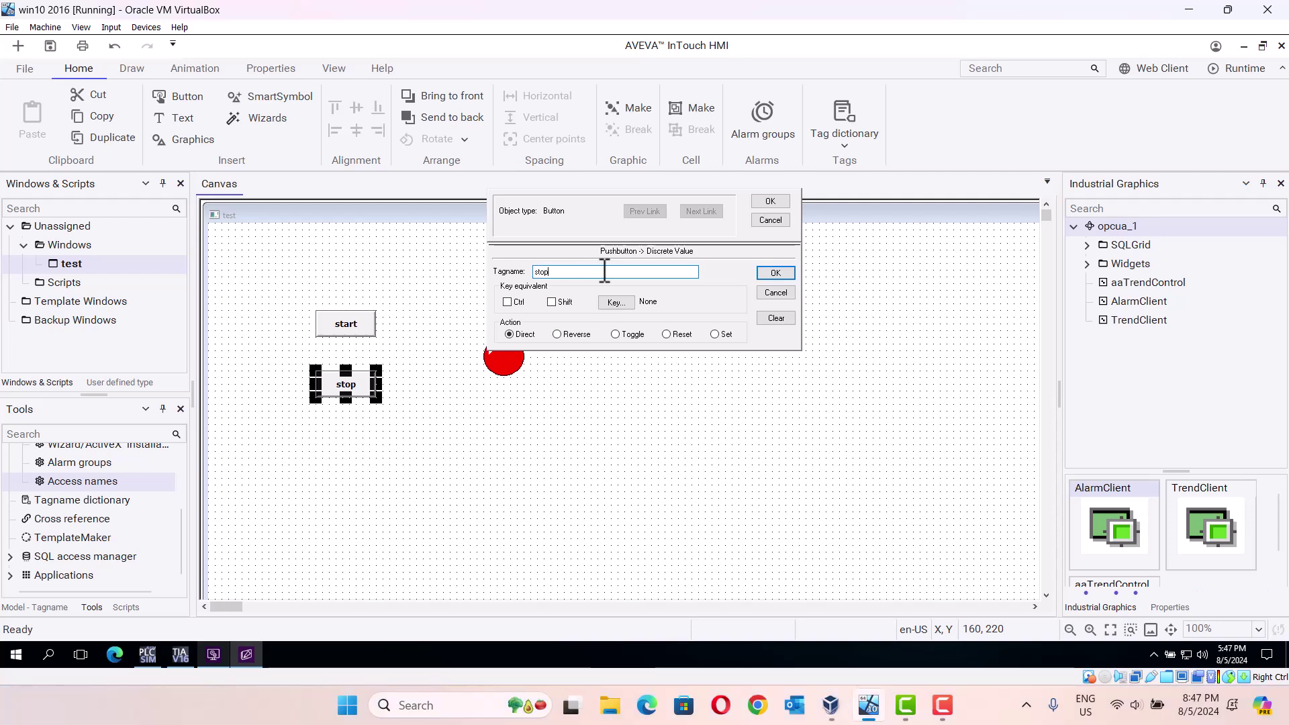
key(Return)
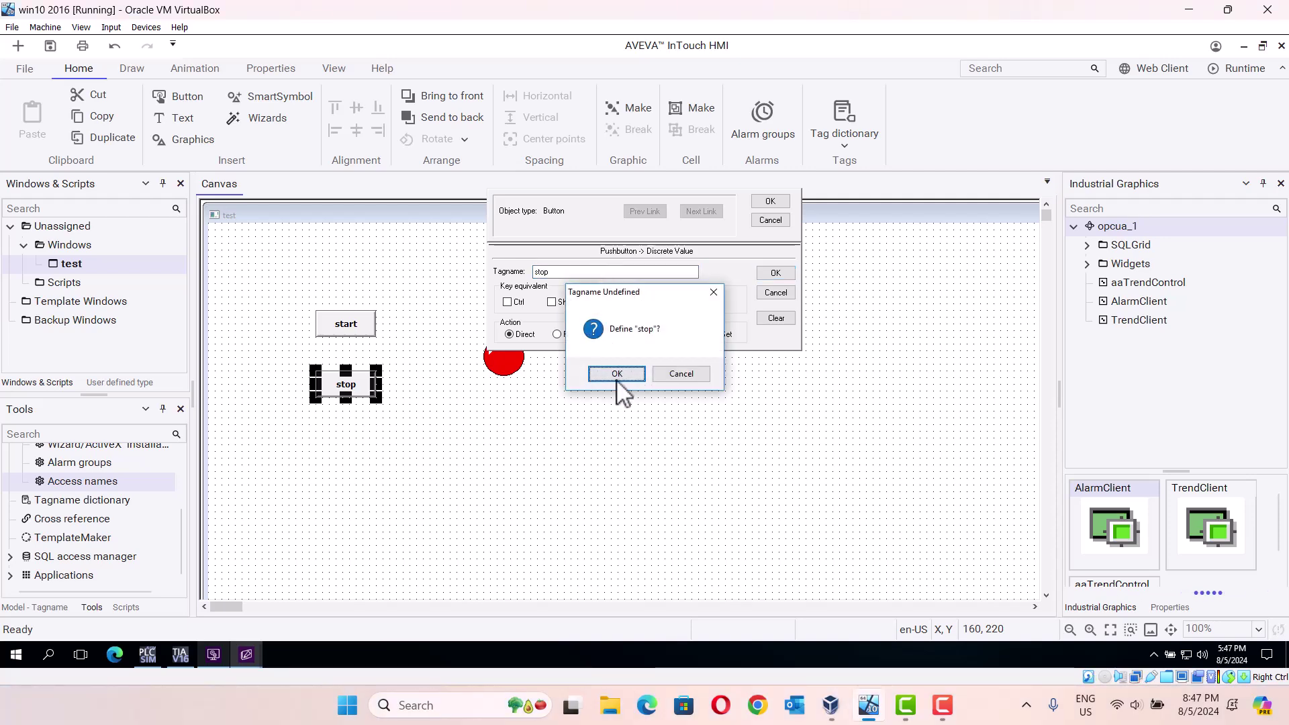
click(617, 374)
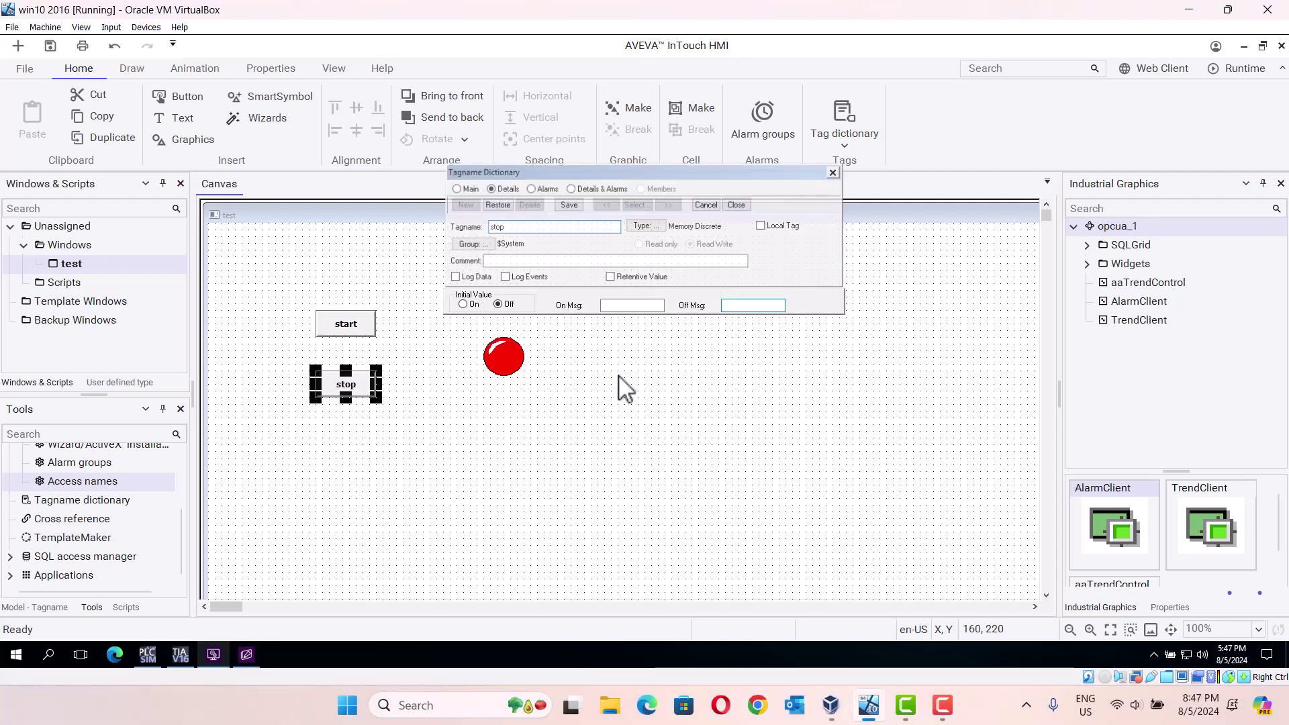
Step: Define stop as an I/O Discrete tag with item stop and confirm all link dialogs
click(645, 226)
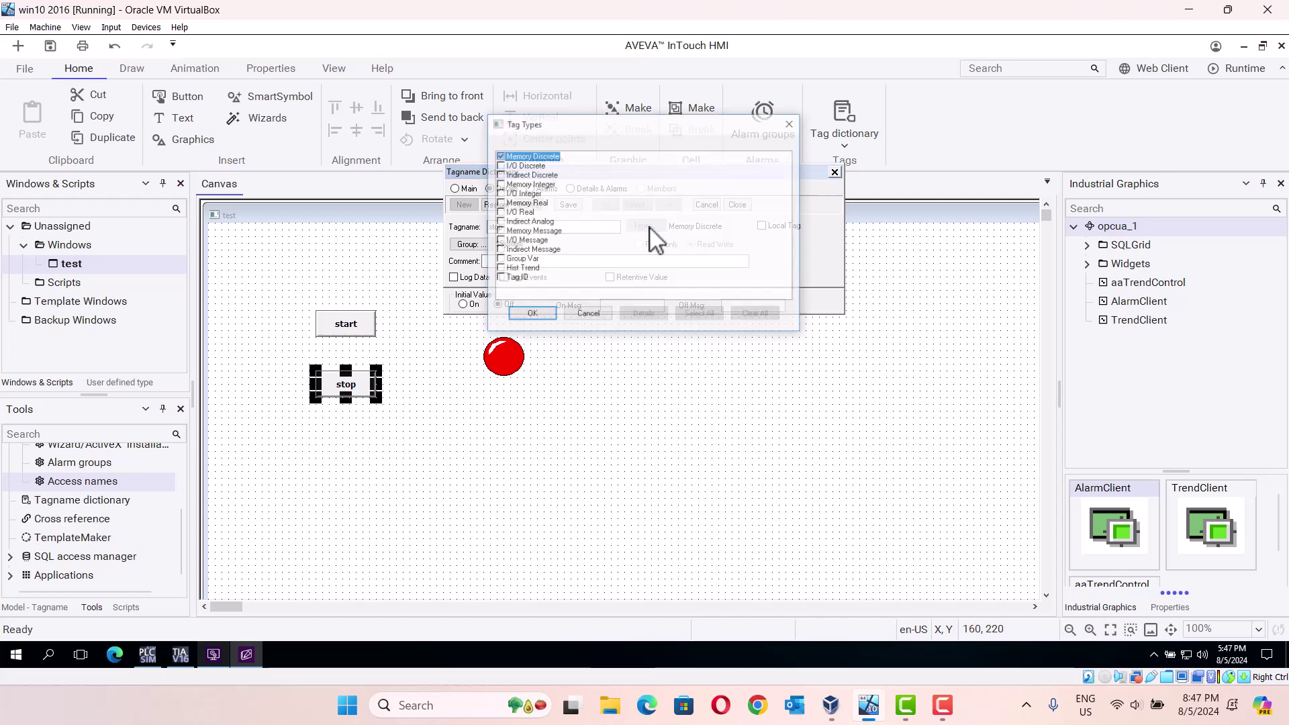
click(502, 166)
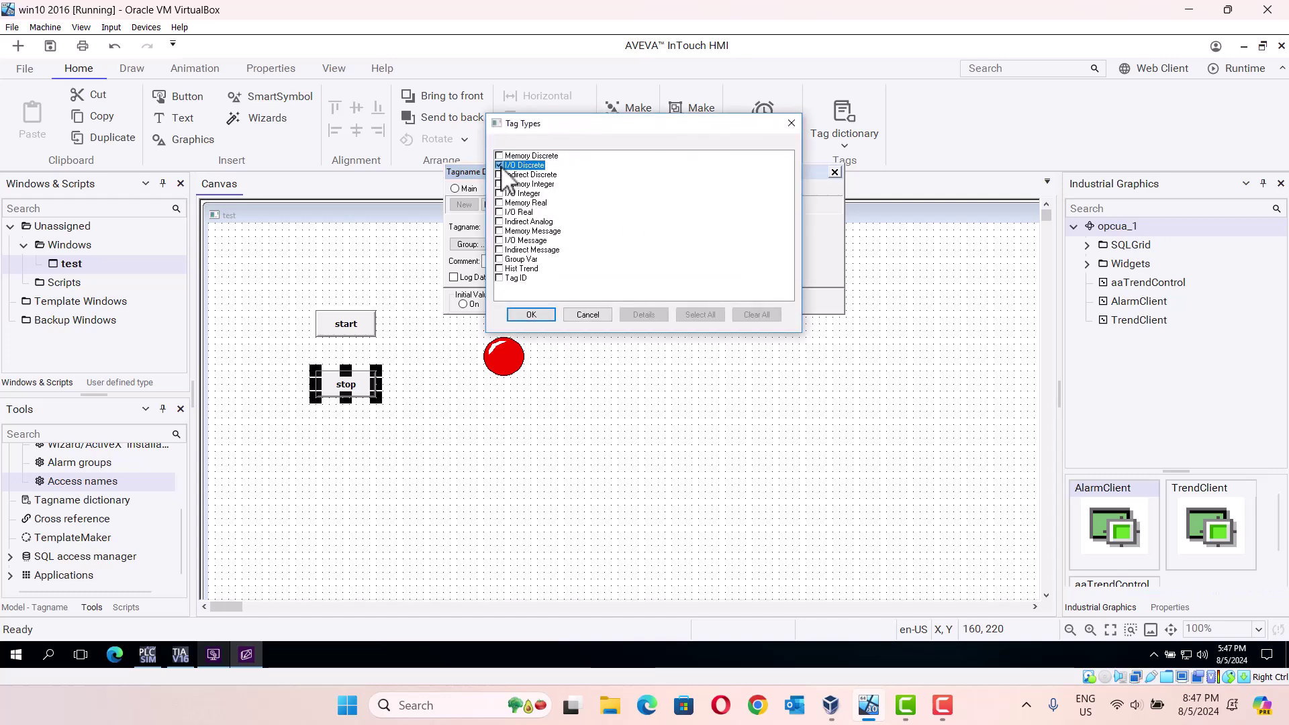
click(538, 316)
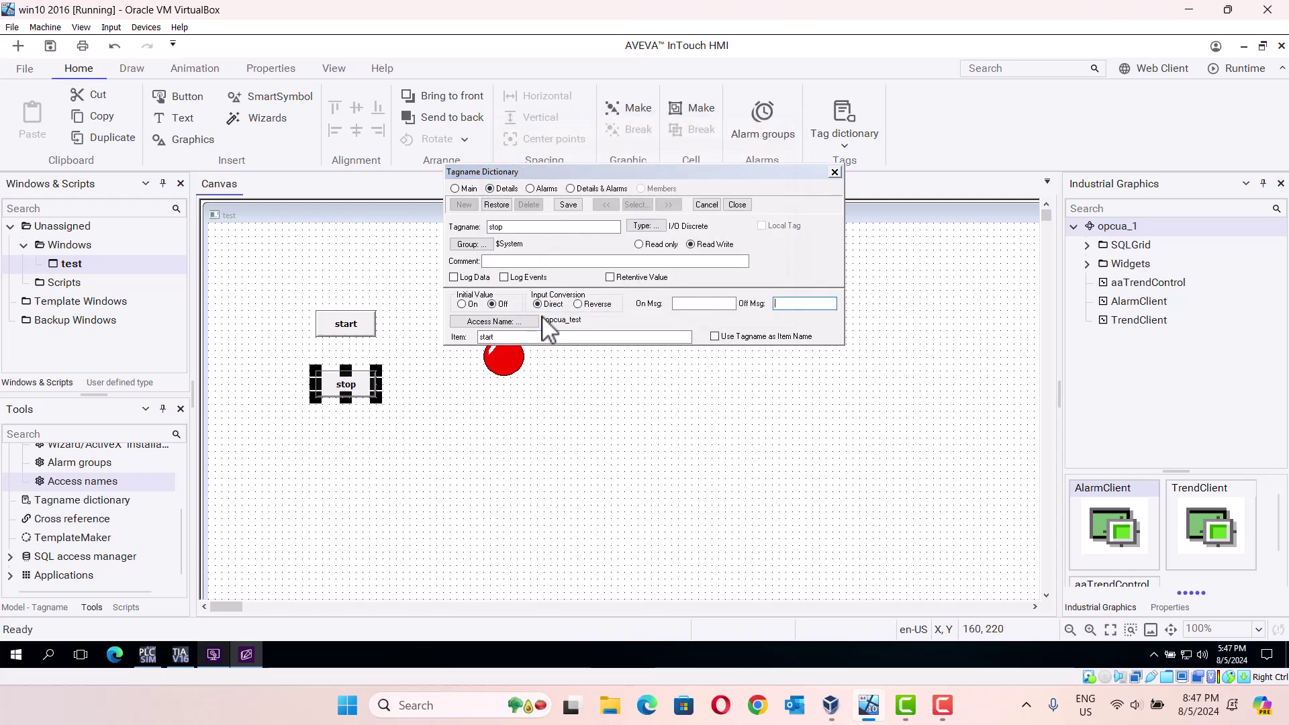
click(500, 337)
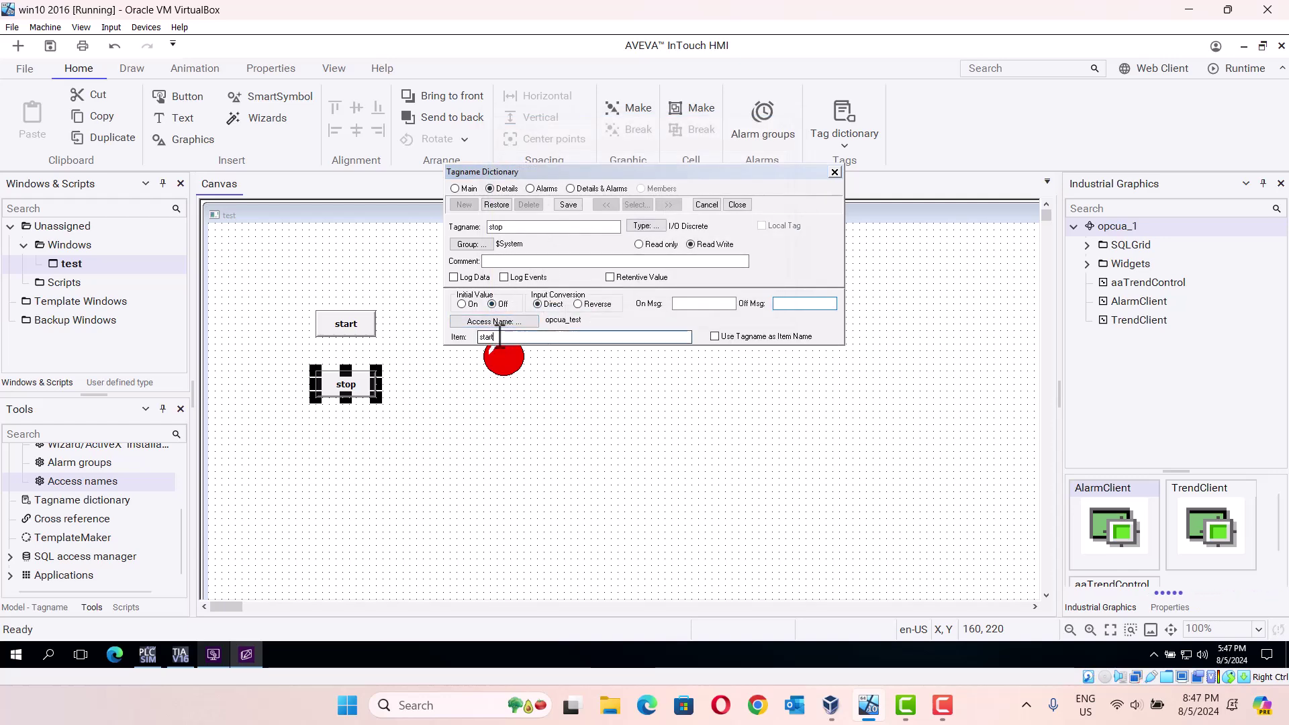
key(BackSpace)
key(BackSpace)
key(BackSpace)
key(BackSpace)
text(stop)
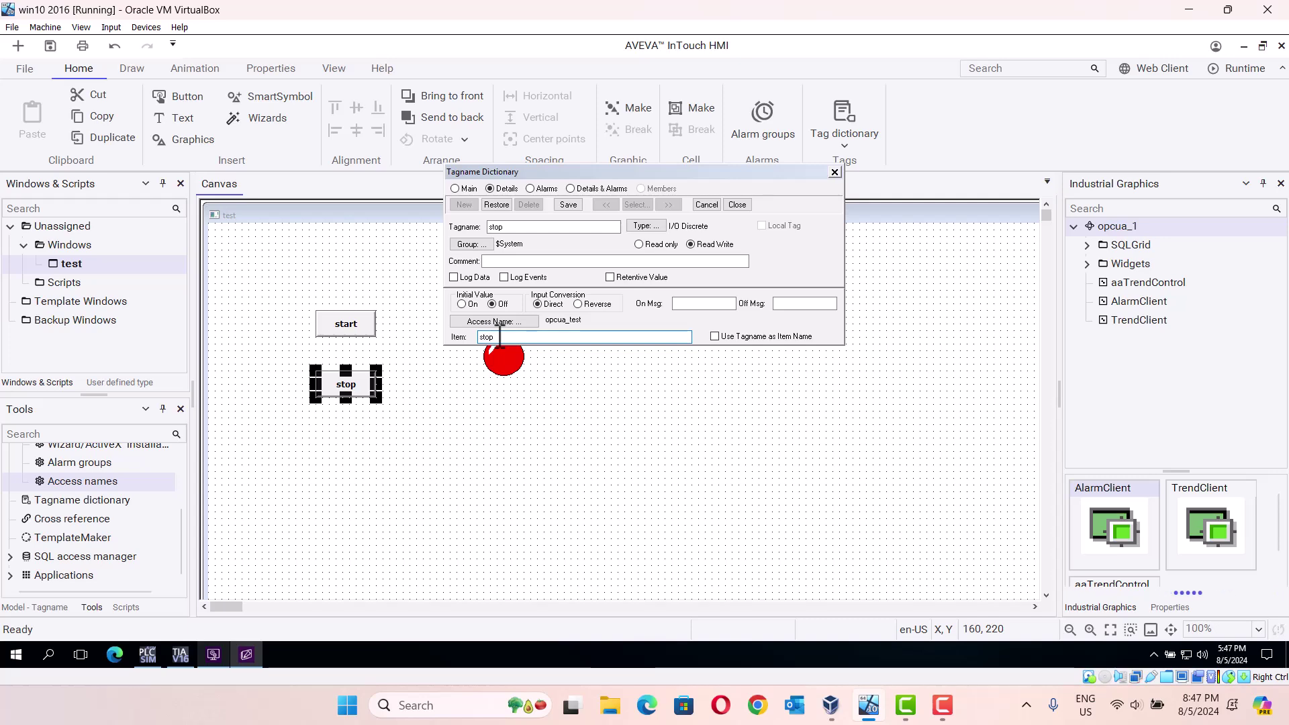
key(Return)
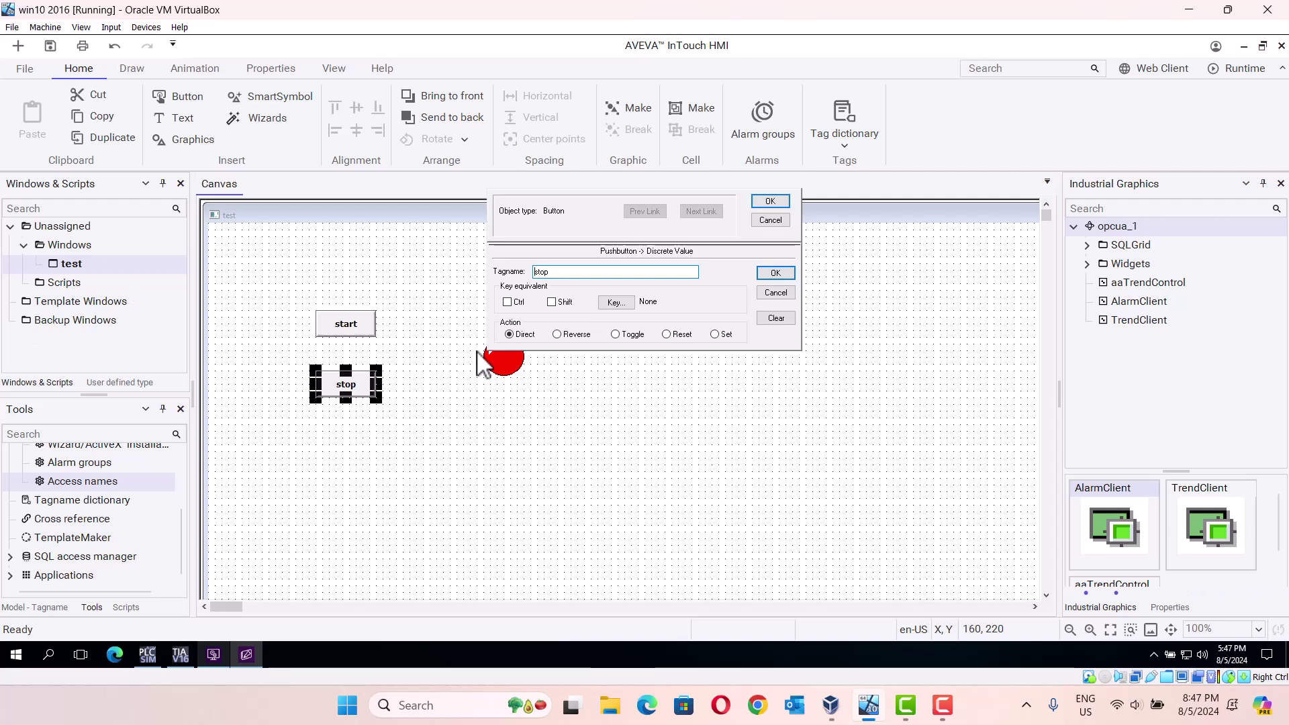
click(776, 273)
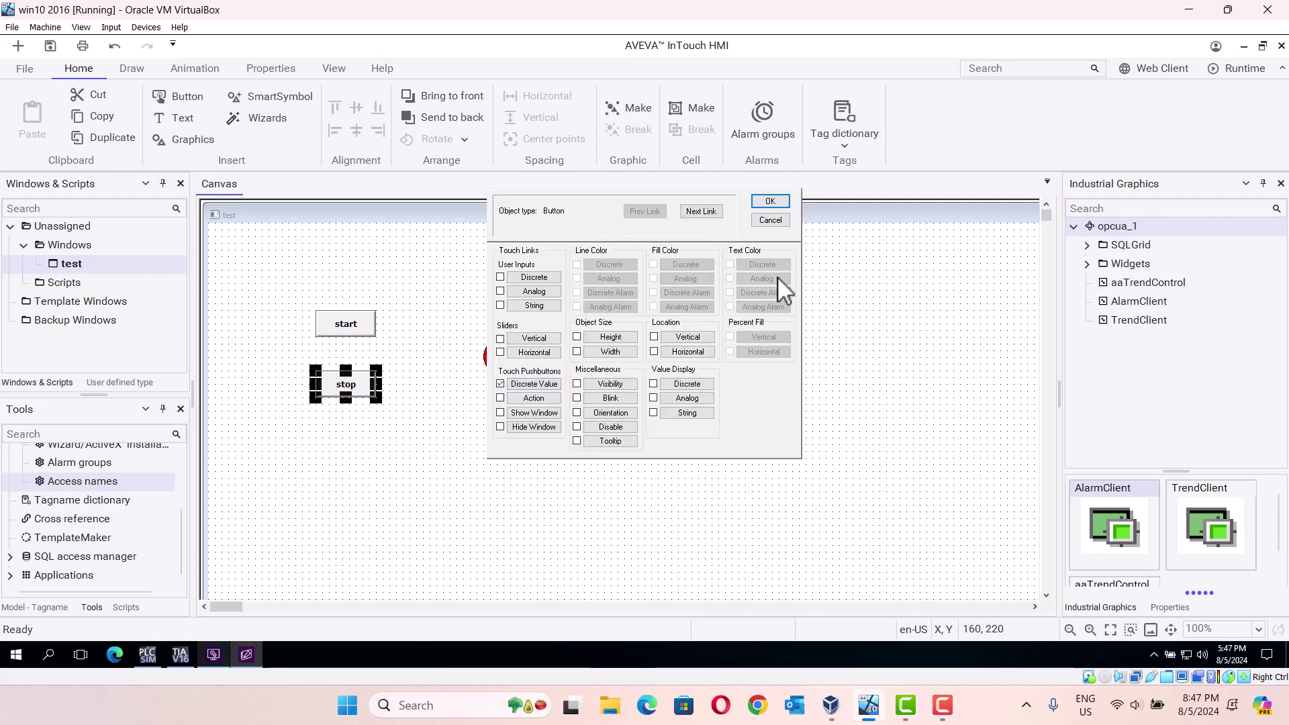
click(770, 202)
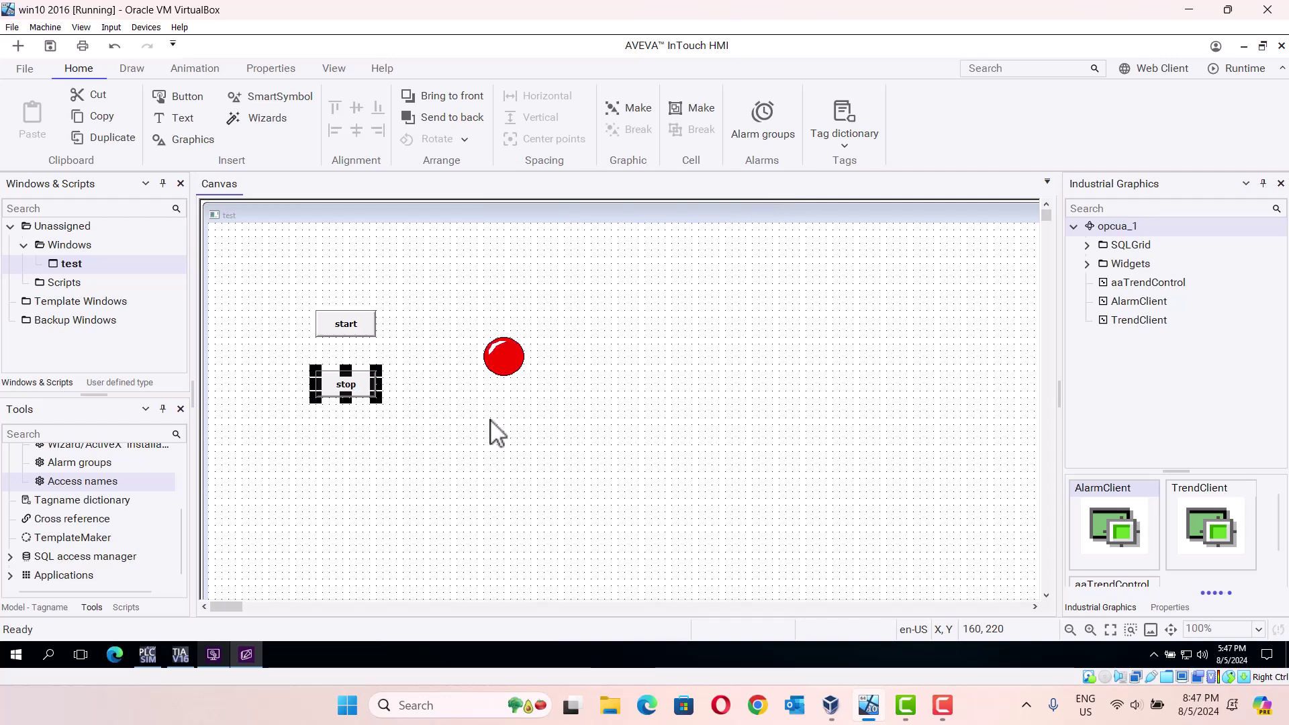
Step: Run the test window with the red light in WindowViewer, then return to the TIA Portal project
click(504, 362)
double_click(503, 362)
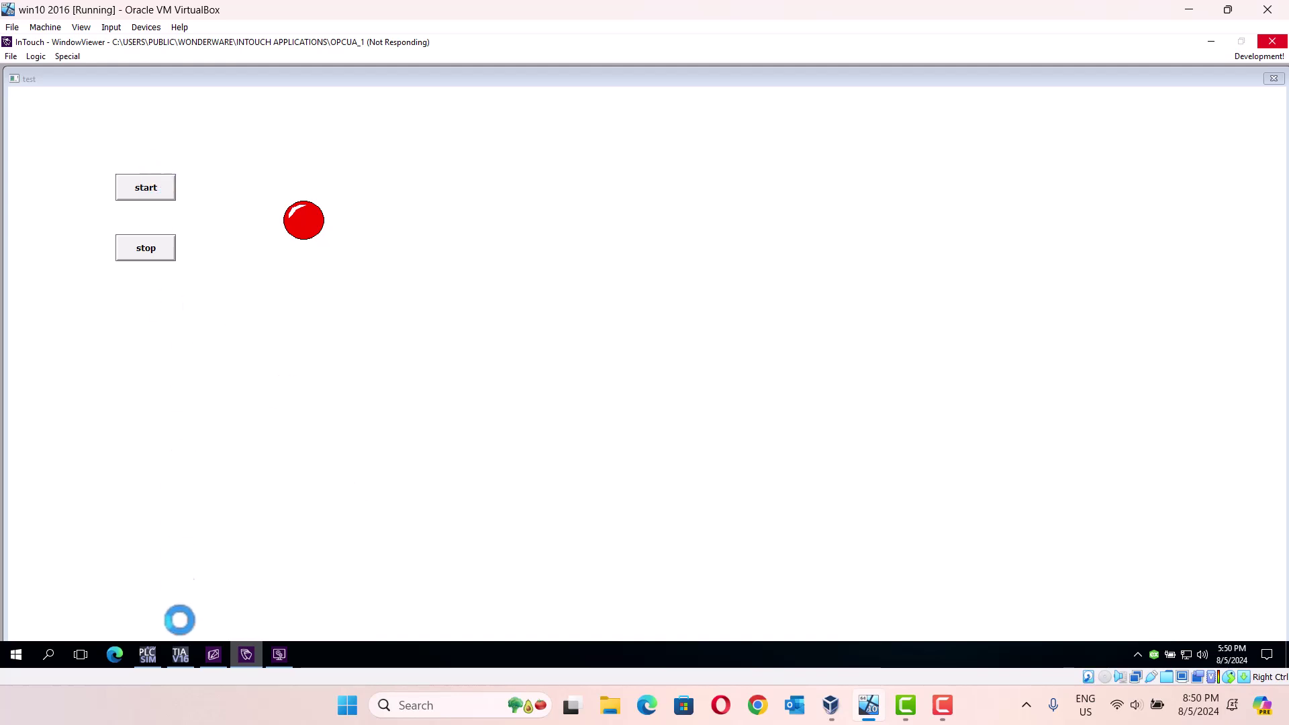
click(180, 653)
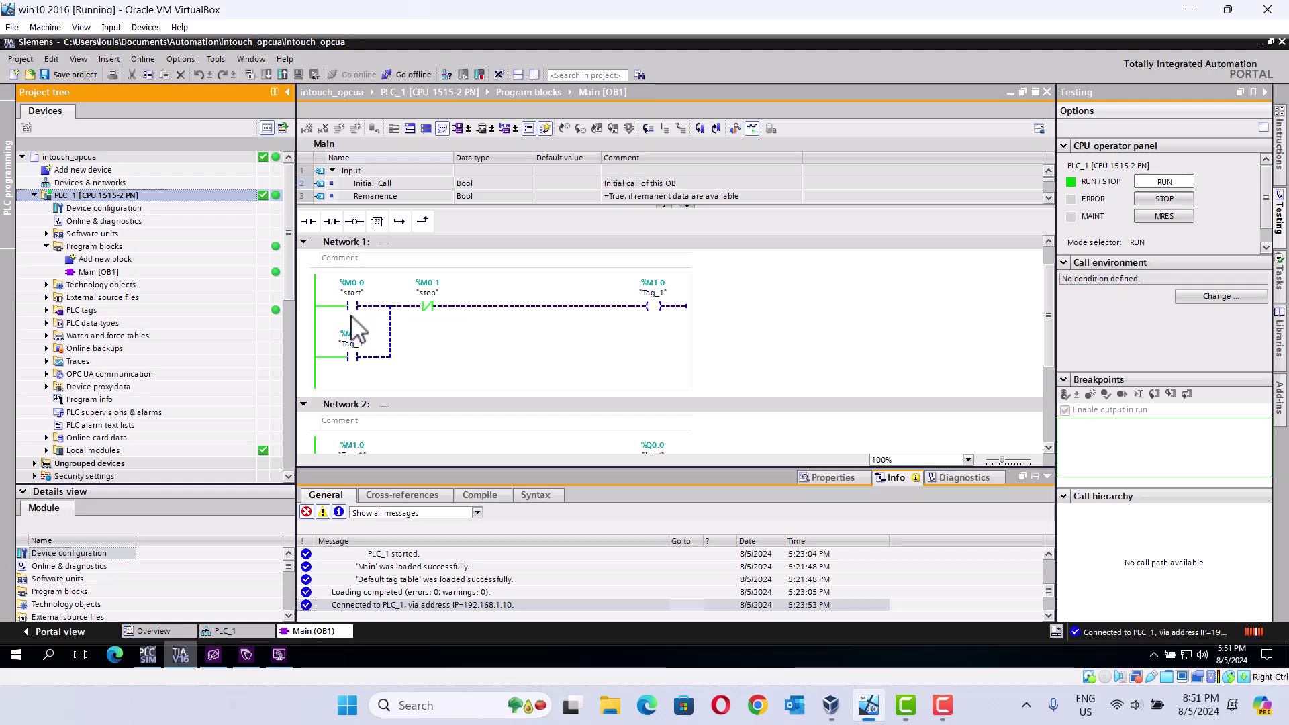
Step: Modify the start contact in Network 1 of Main [OB1] to 1
click(351, 308)
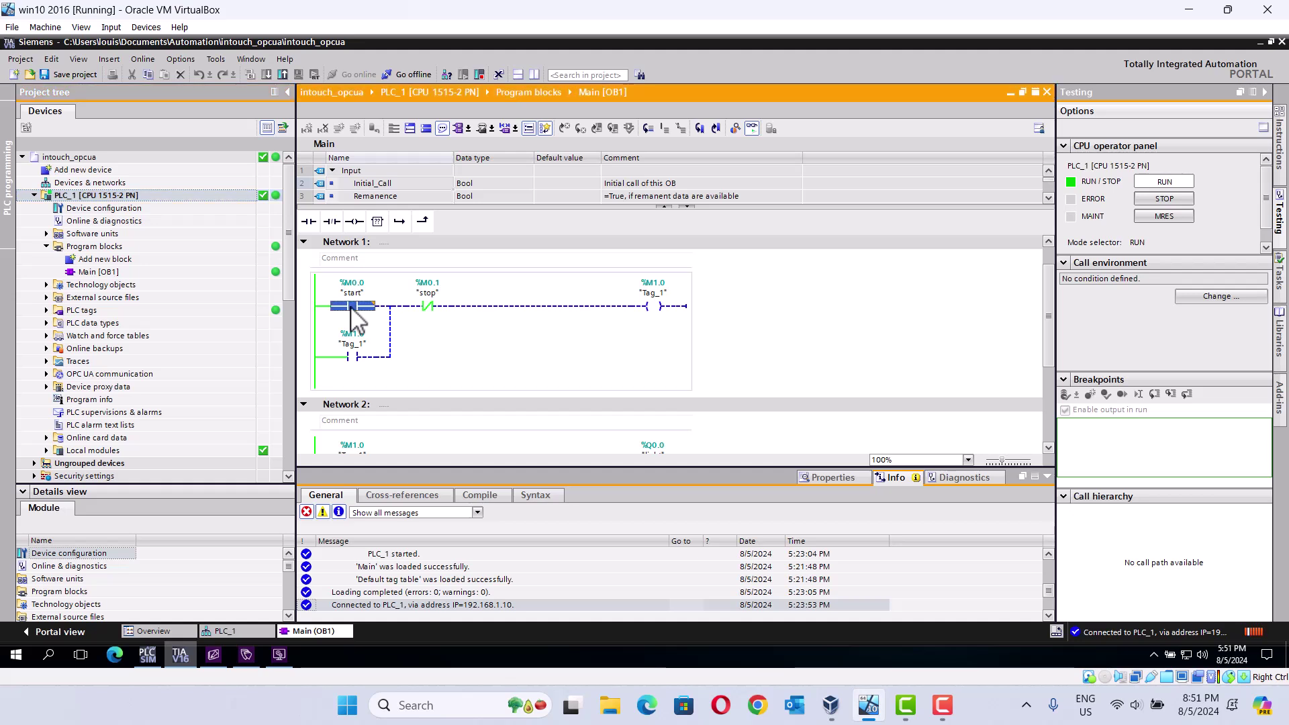
right_click(354, 317)
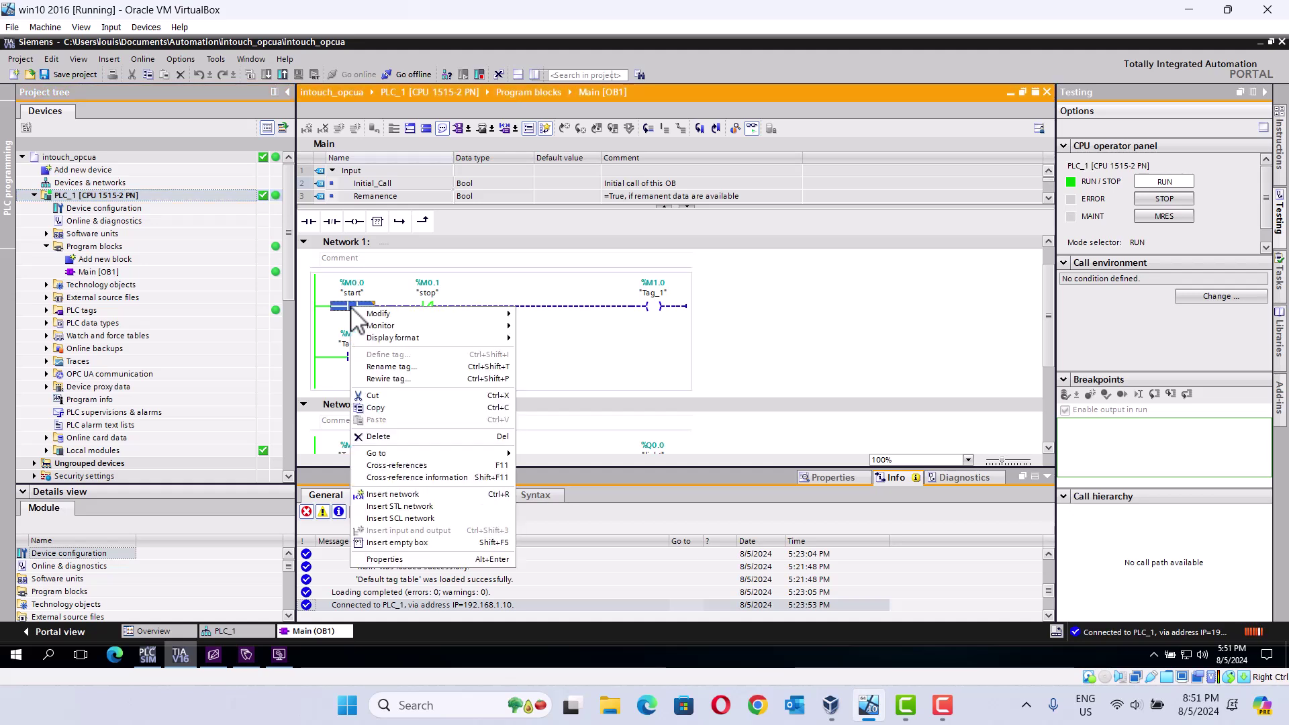
click(387, 313)
mouse_move(459, 313)
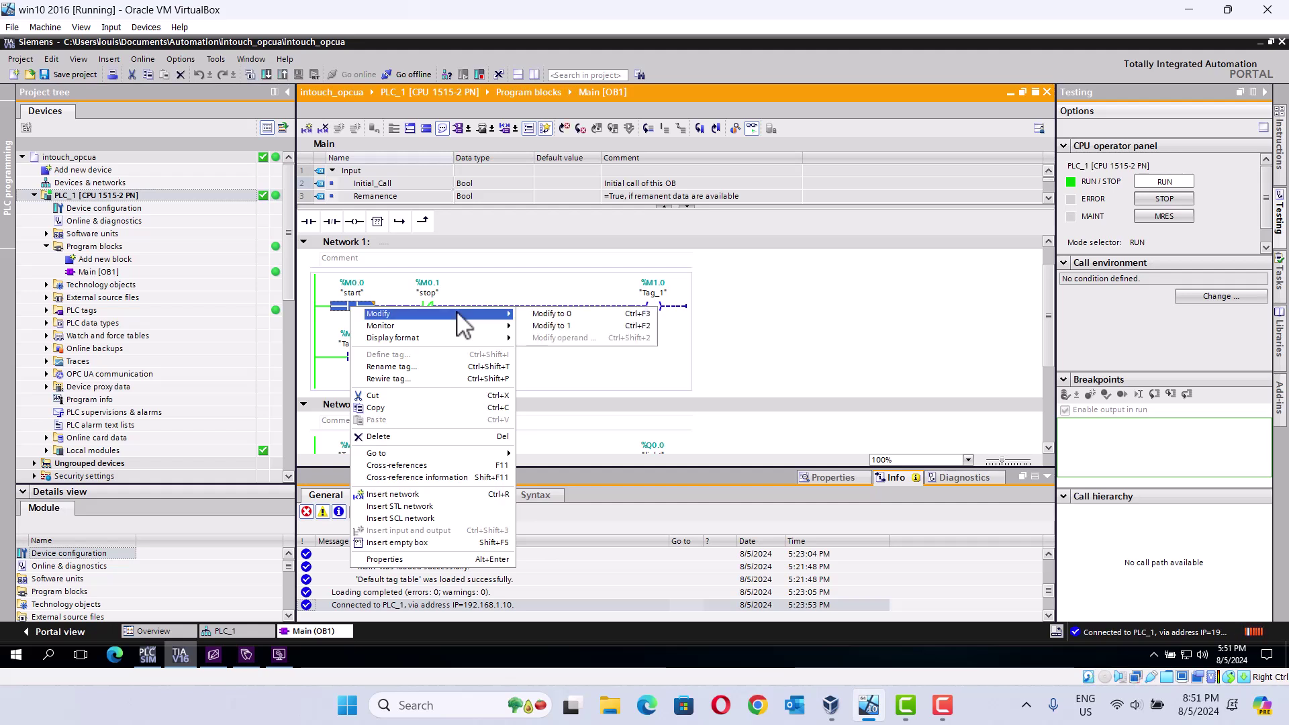
click(545, 326)
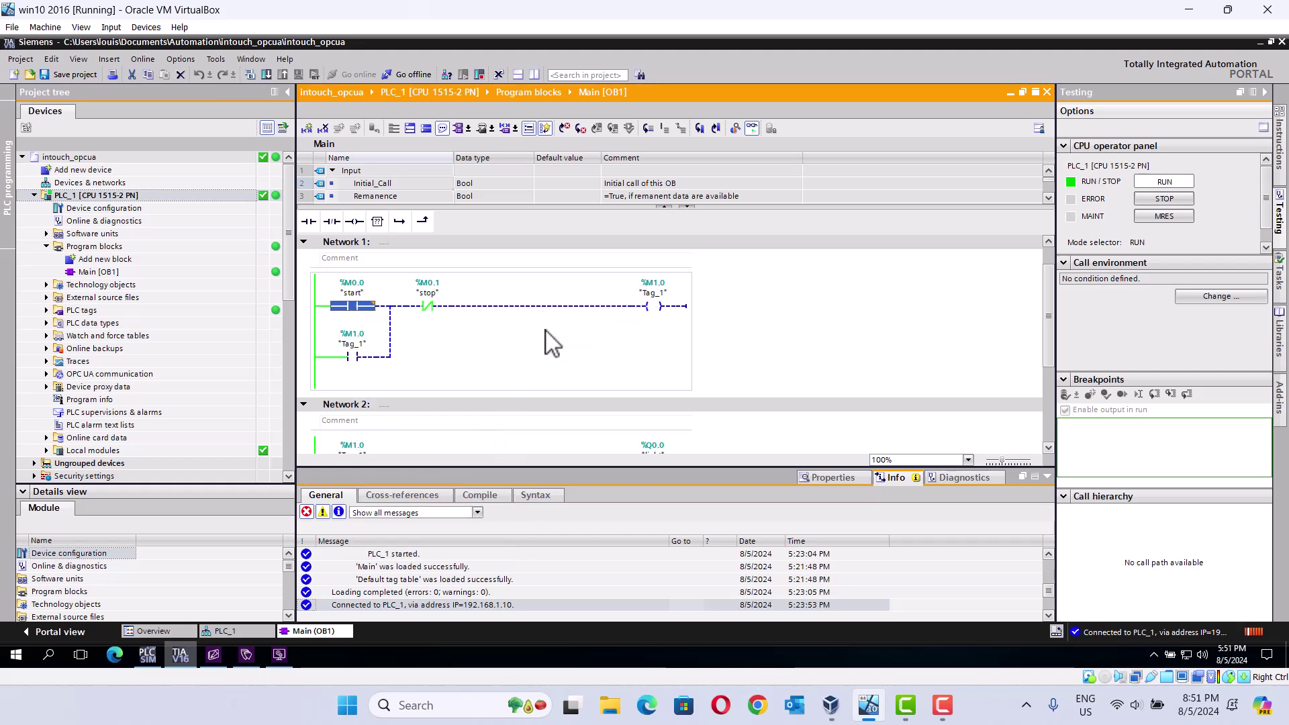
click(274, 656)
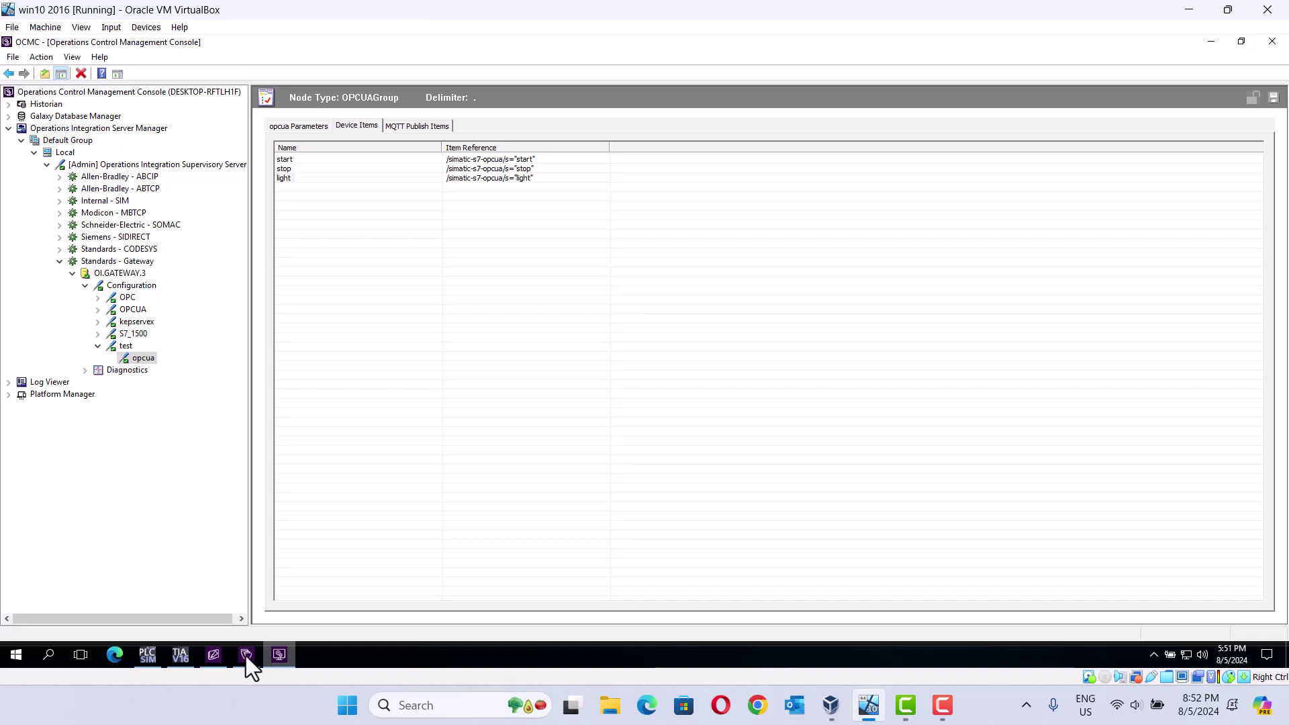
Step: In WindowViewer, press stop to turn the light red, then start to turn it green
click(246, 656)
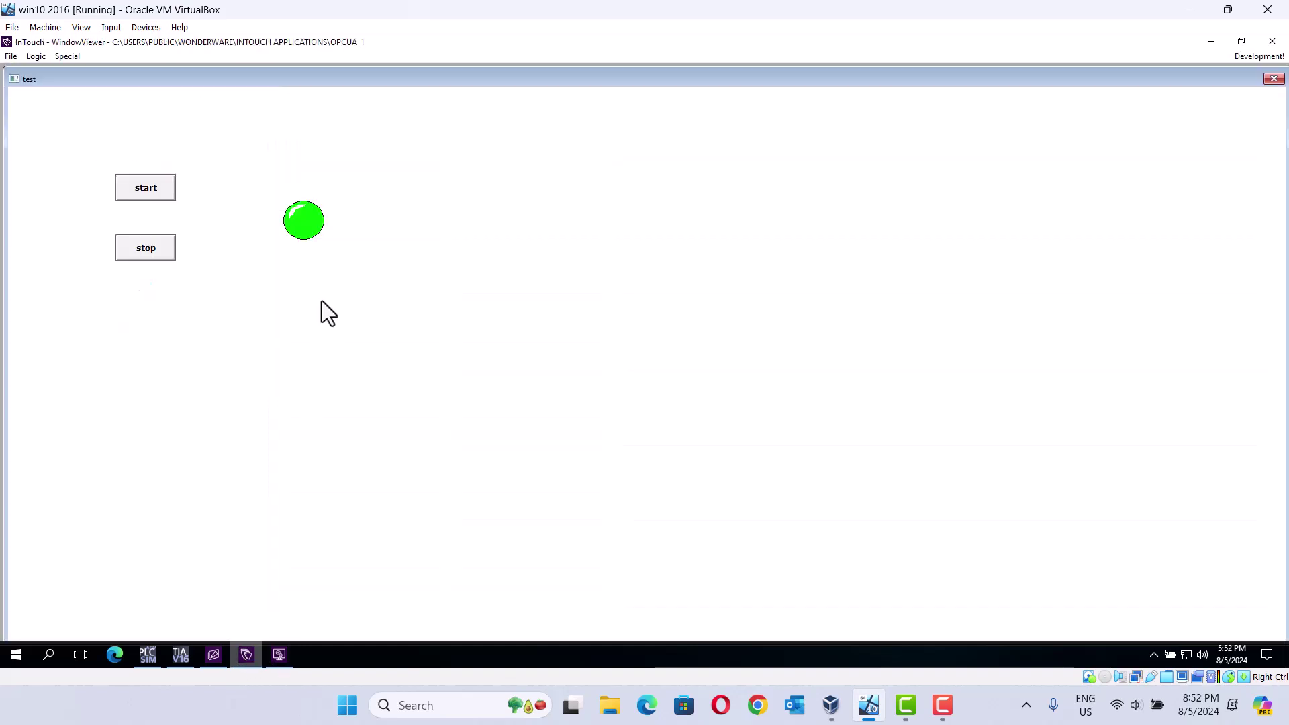
click(154, 248)
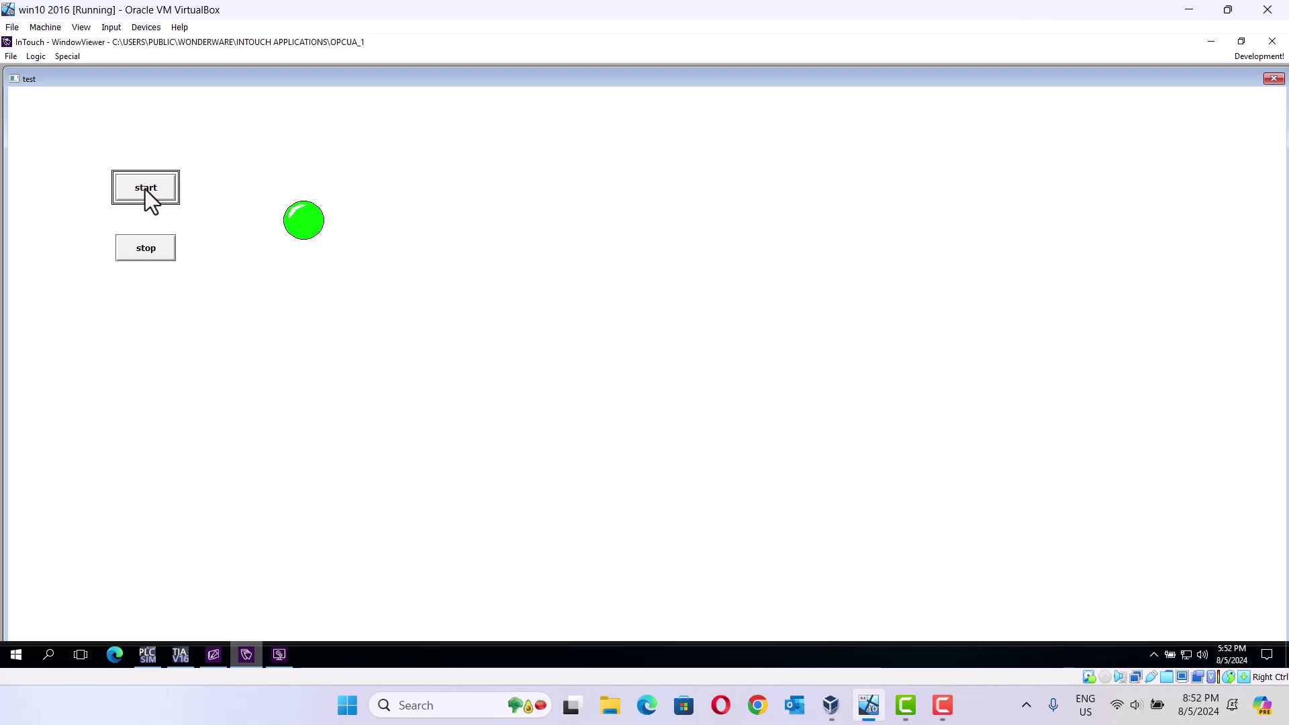
click(143, 253)
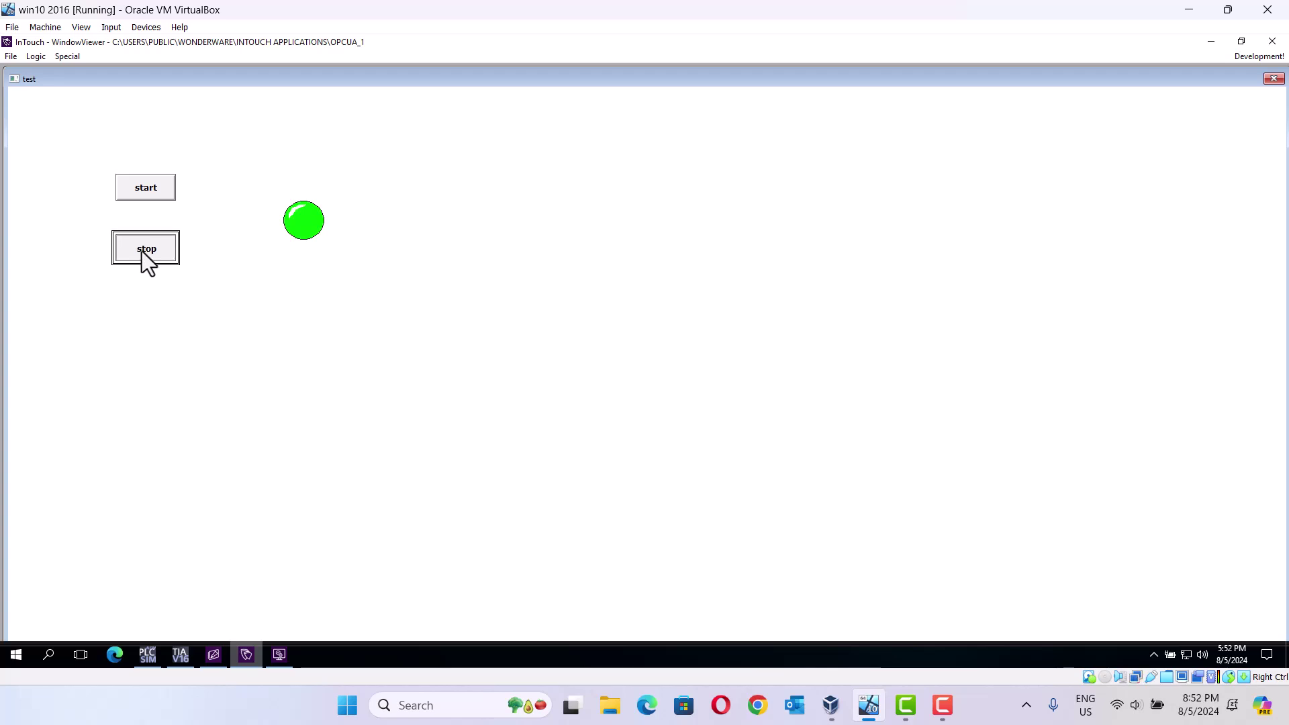
click(148, 196)
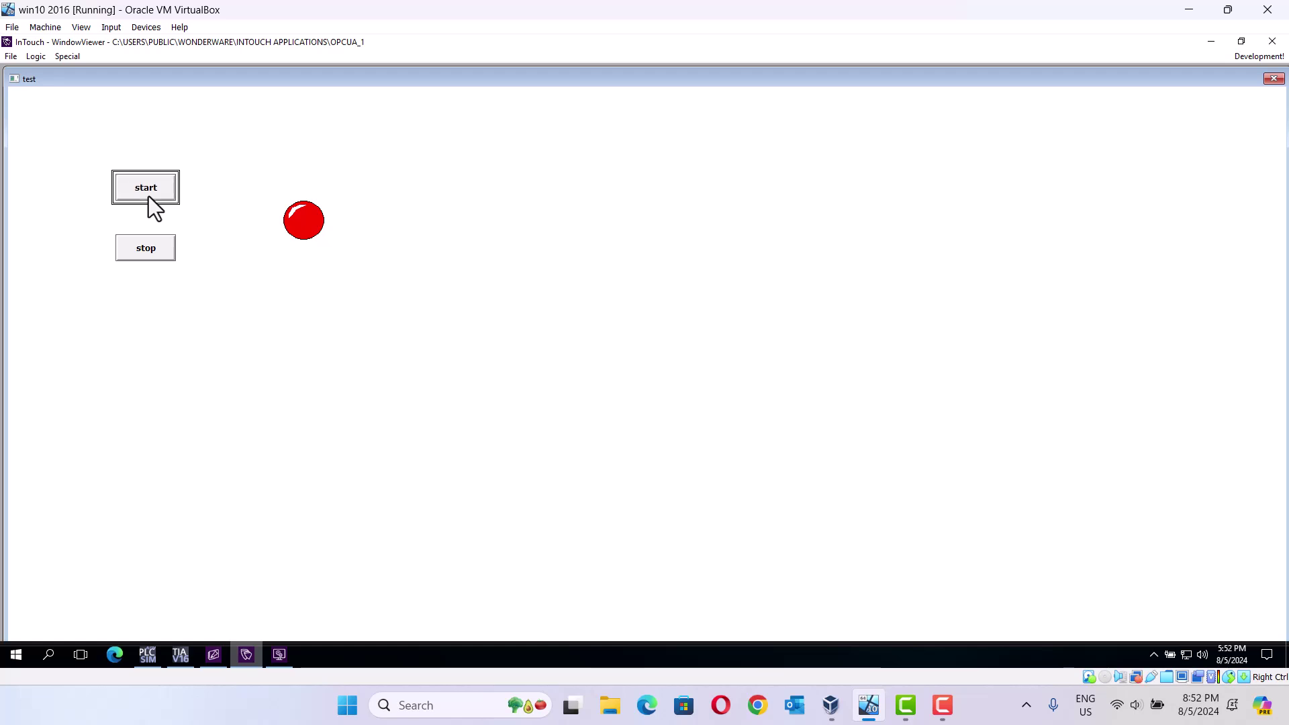